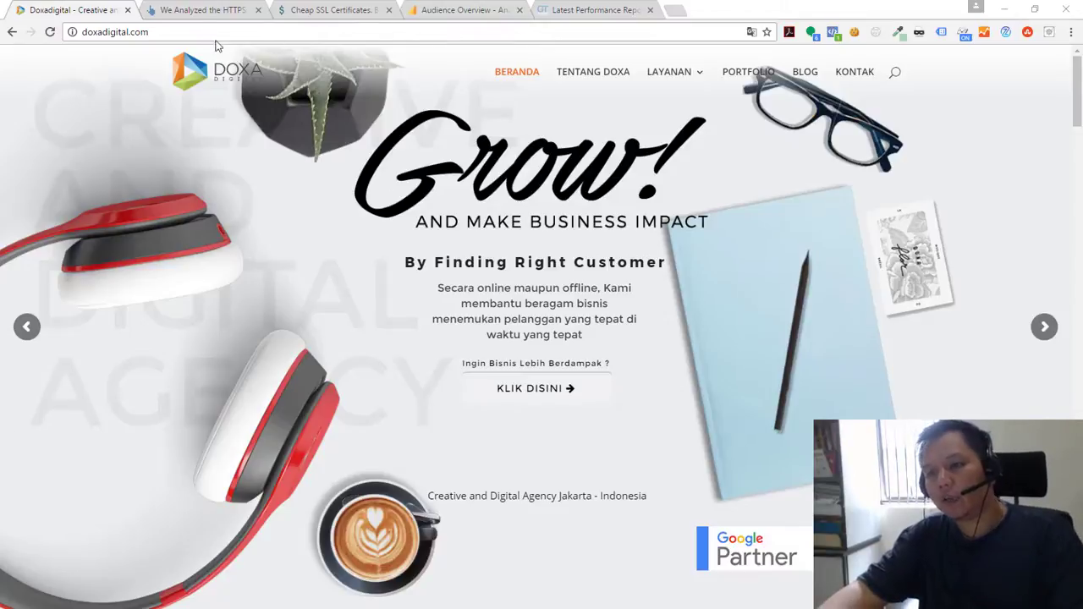
Step: Read the Ahrefs HTTPS article, highlighting the sentence on HTTPS and higher rankings, then close it
click(196, 16)
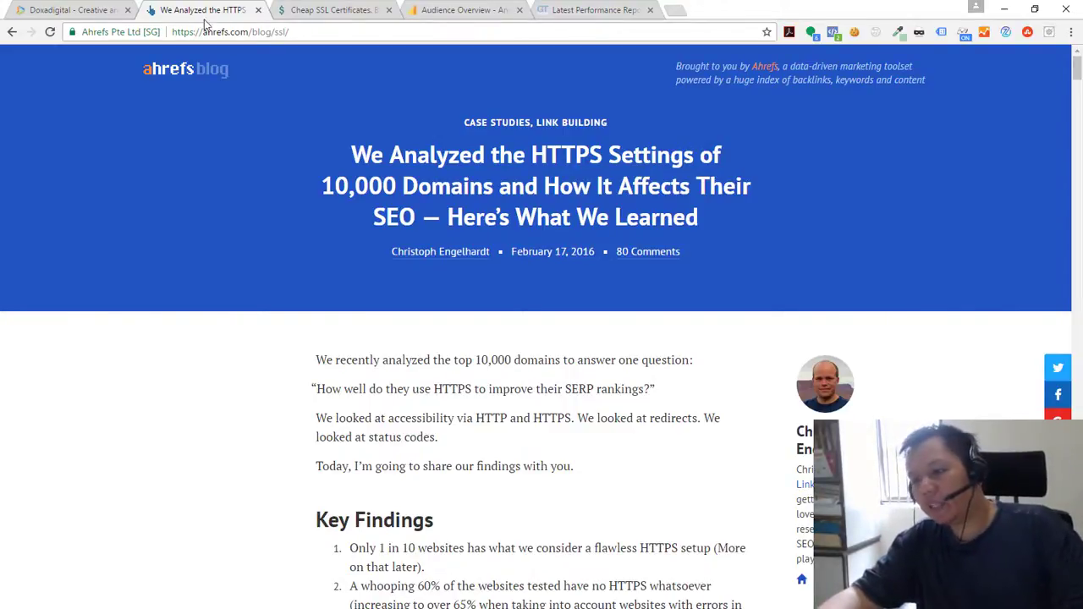
scroll(494, 325, down, 17)
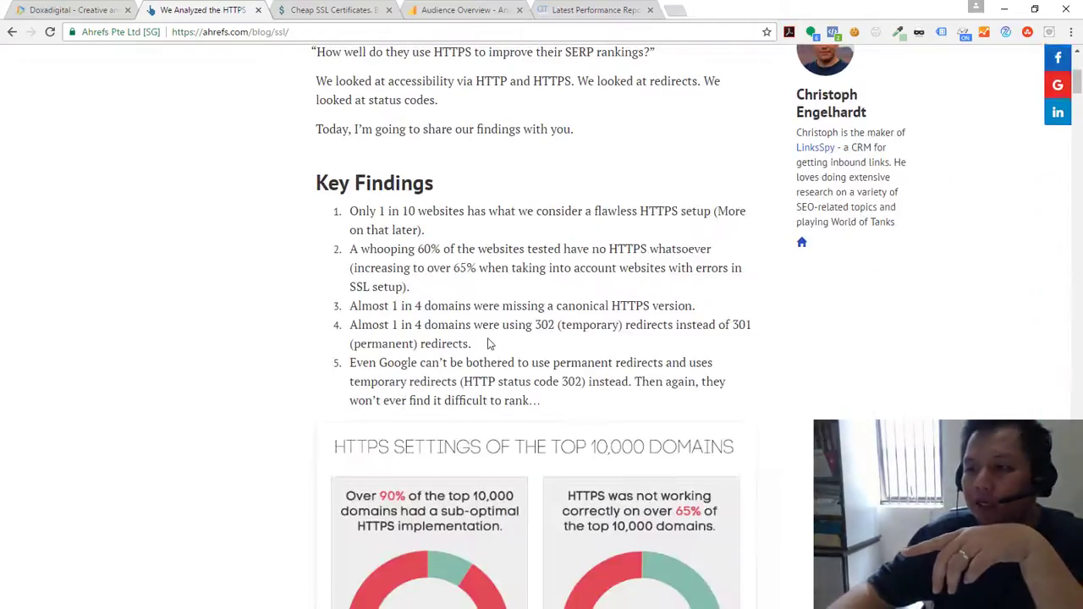
scroll(495, 323, down, 7)
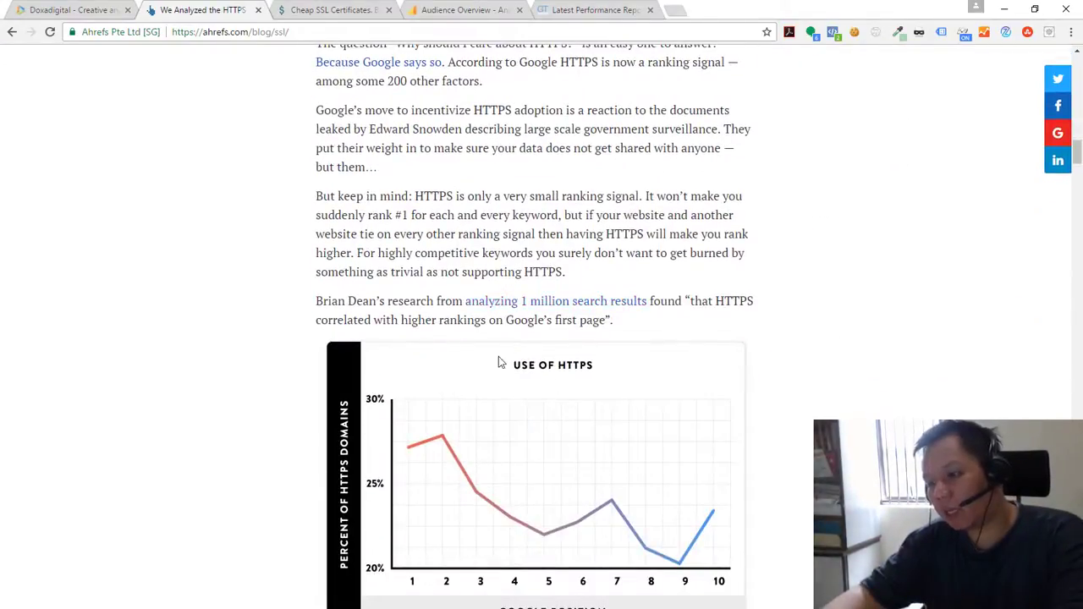
scroll(501, 362, down, 3)
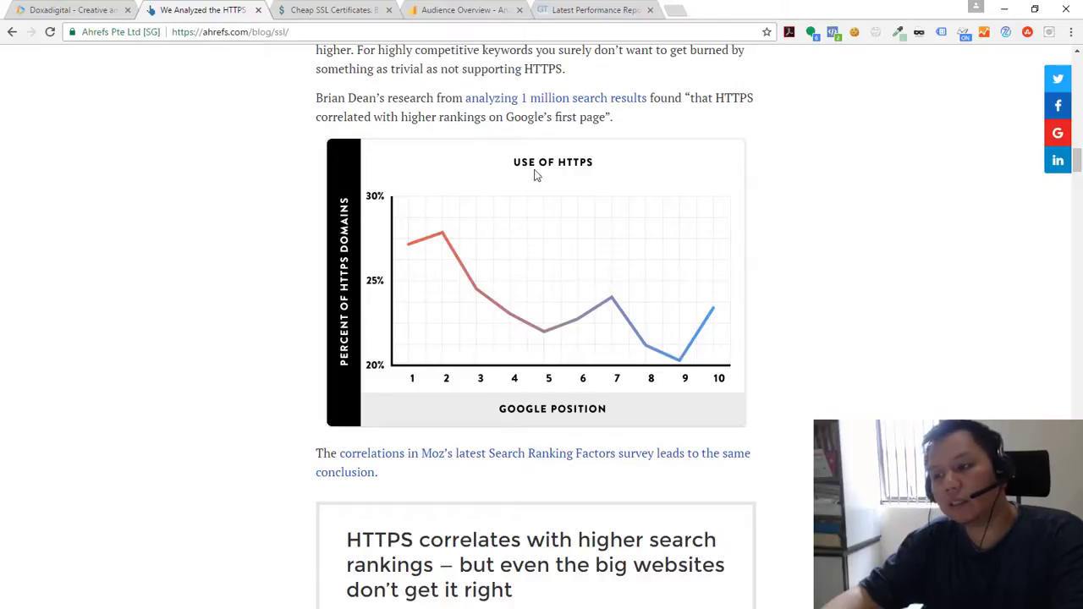
drag(435, 98, 605, 119)
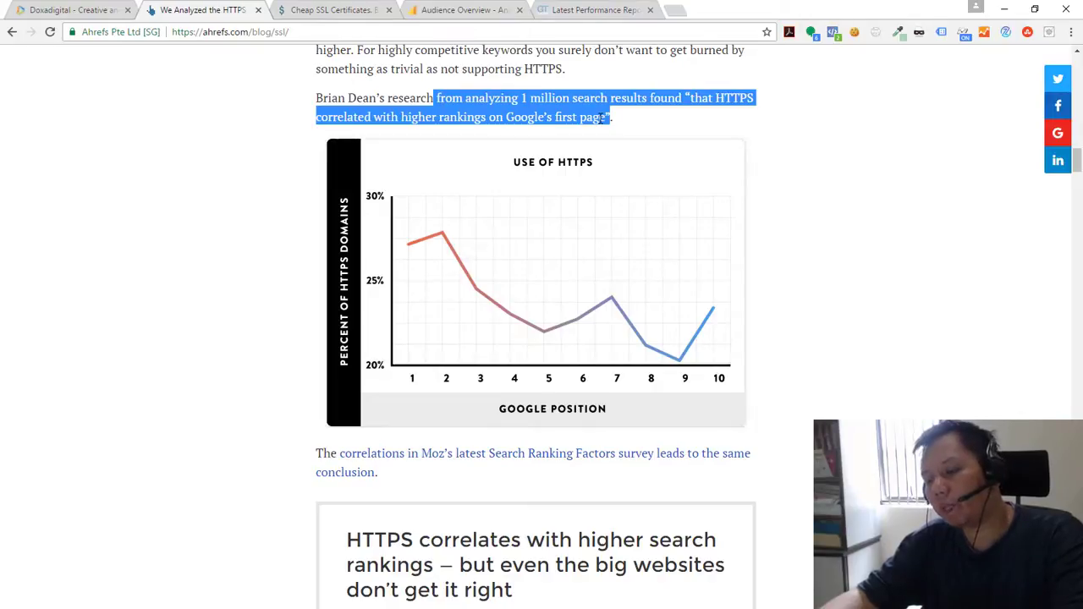
click(177, 218)
click(257, 11)
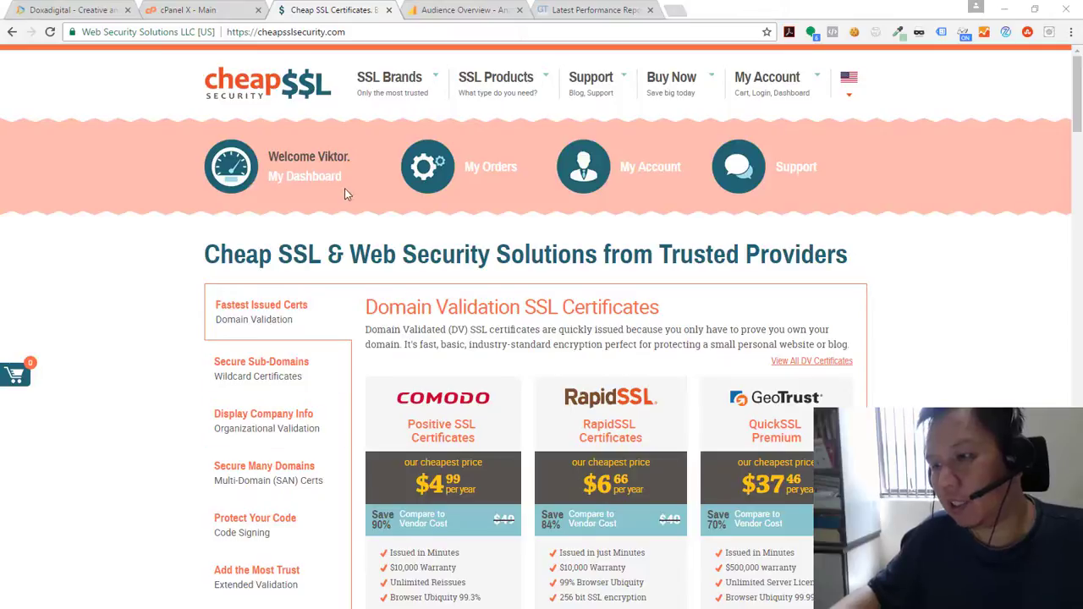
Step: Check the doxadigital.com PositiveSSL order details, confirming CSR and DCV checks completed, then switch to cPanel
click(313, 179)
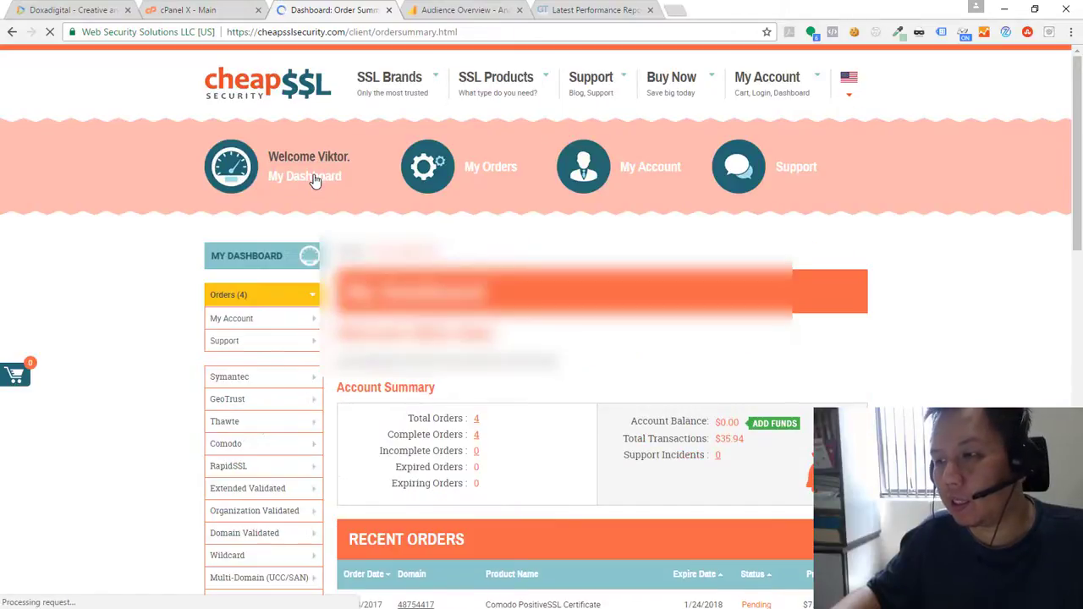
scroll(313, 179, down, 2)
scroll(260, 287, down, 3)
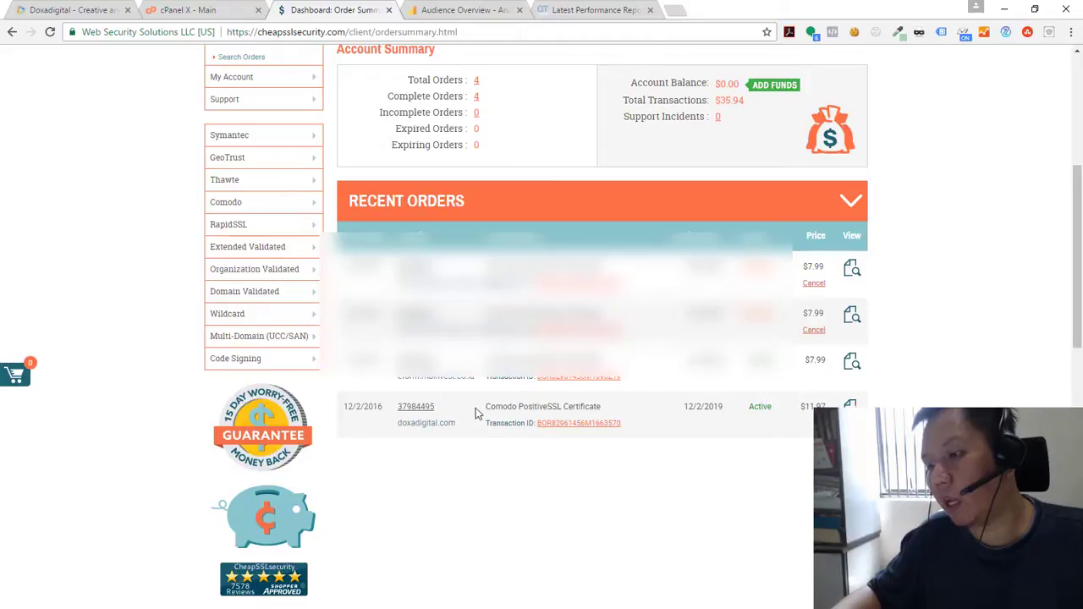
click(420, 408)
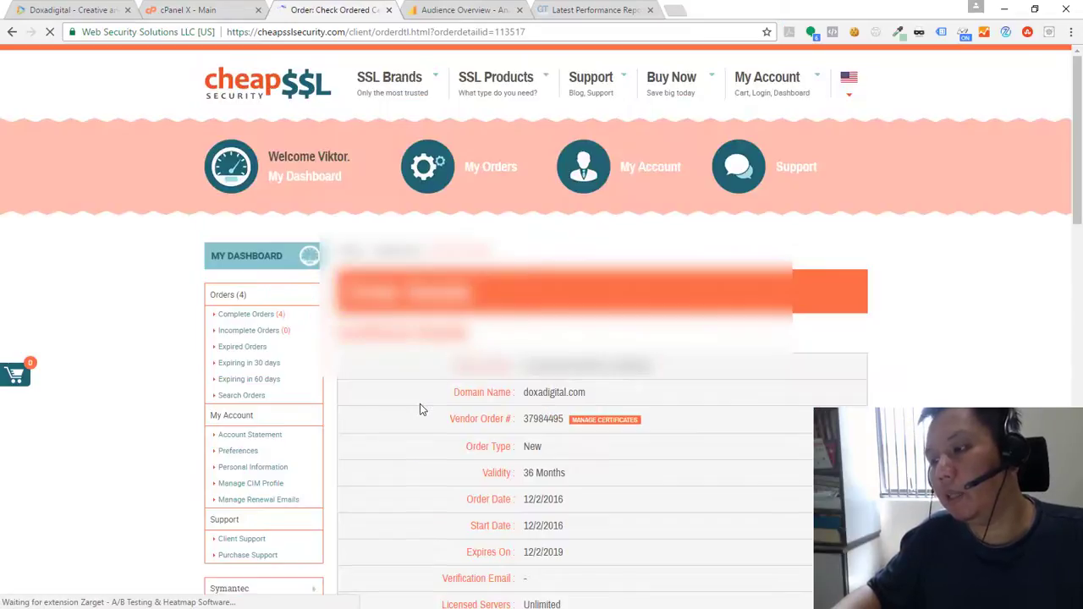
scroll(457, 419, down, 3)
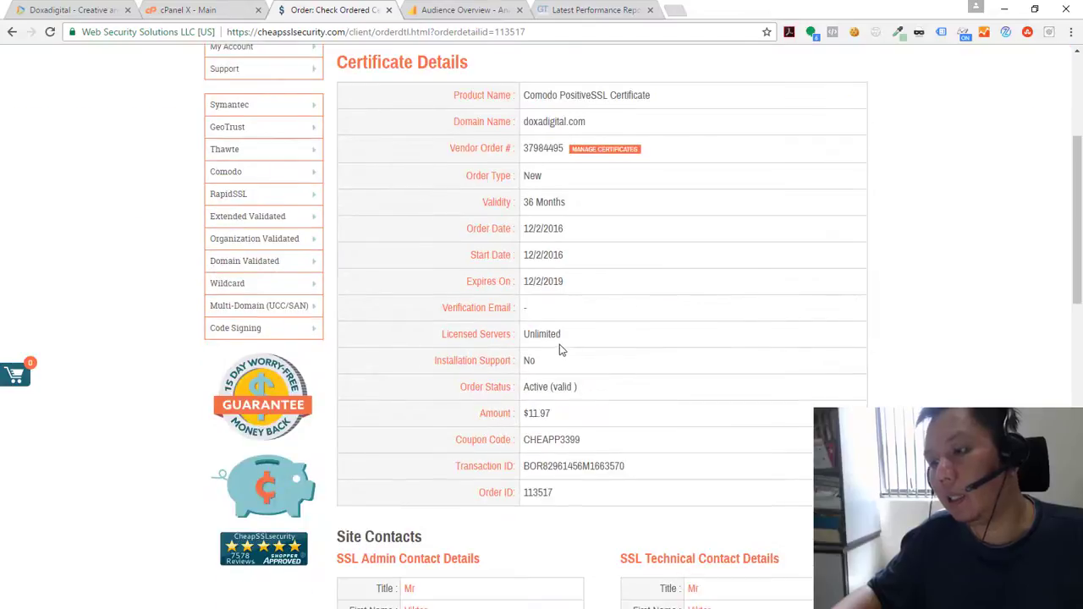
scroll(554, 352, down, 1)
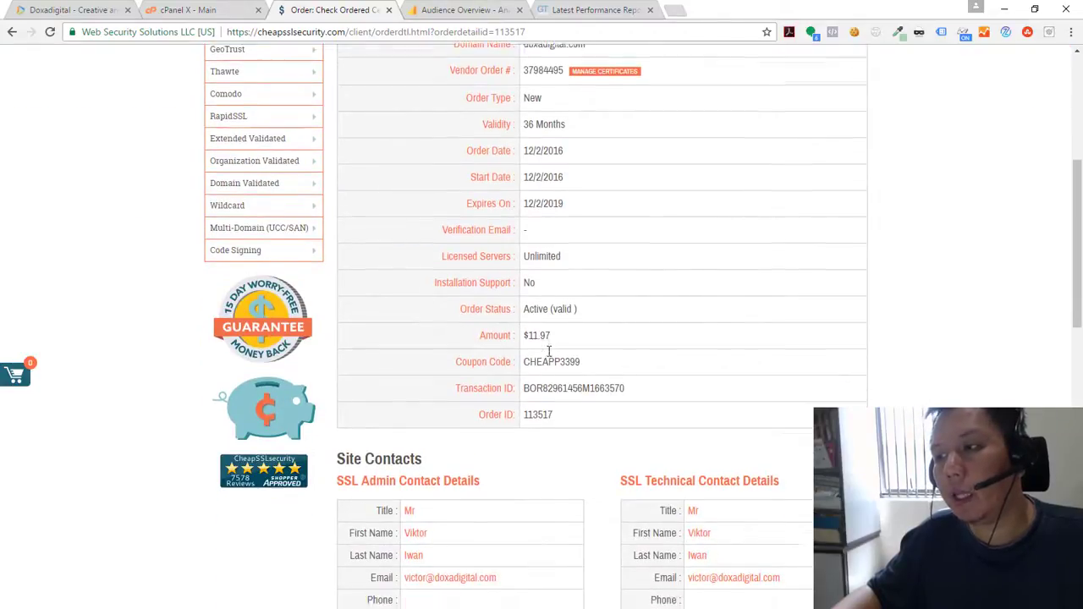
scroll(549, 350, down, 2)
scroll(549, 350, up, 1)
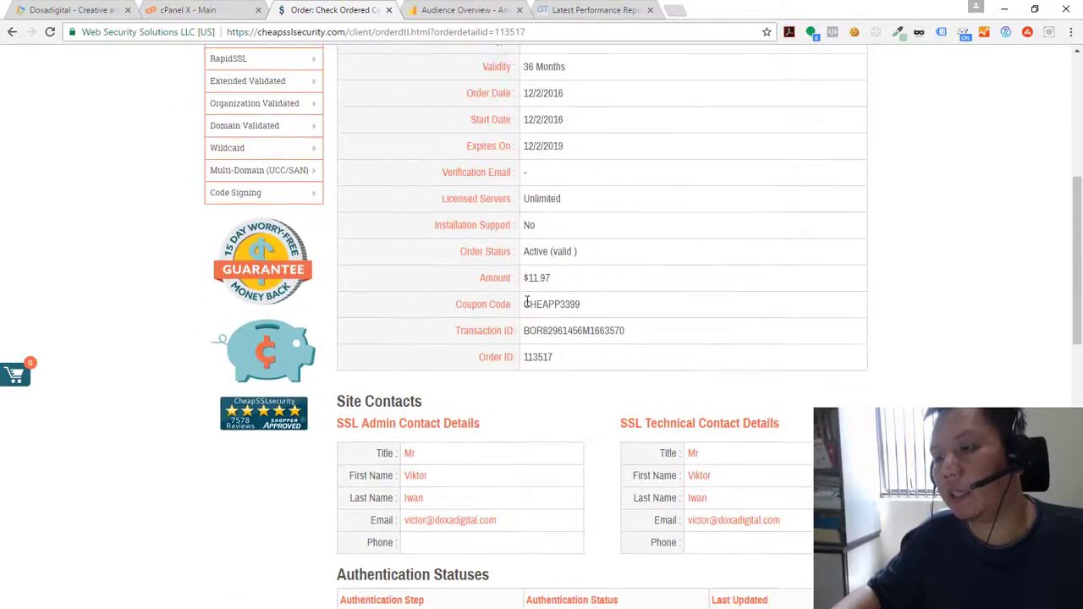
scroll(526, 302, down, 4)
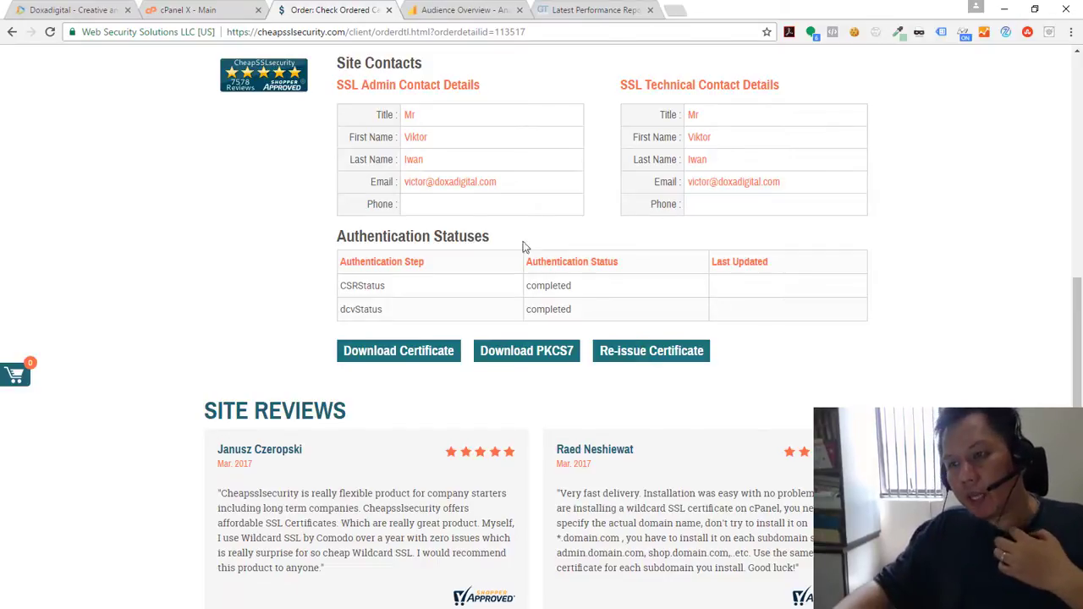
click(194, 9)
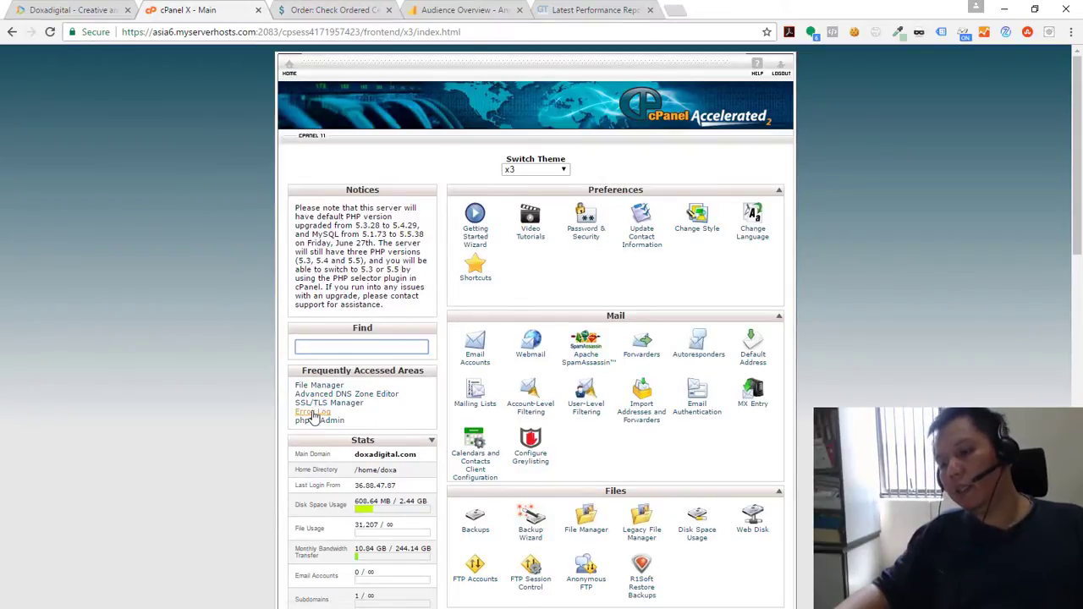
Step: Open SSL/TLS Manager under cPanel's Security section, then return to the certificate order page
scroll(673, 386, down, 1)
scroll(672, 386, down, 9)
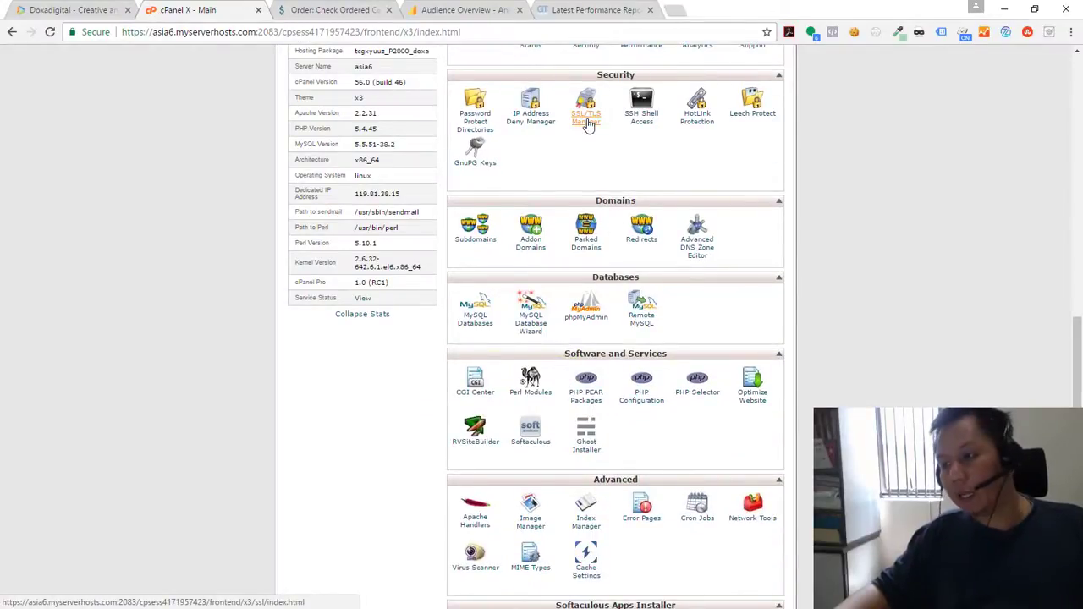
click(587, 121)
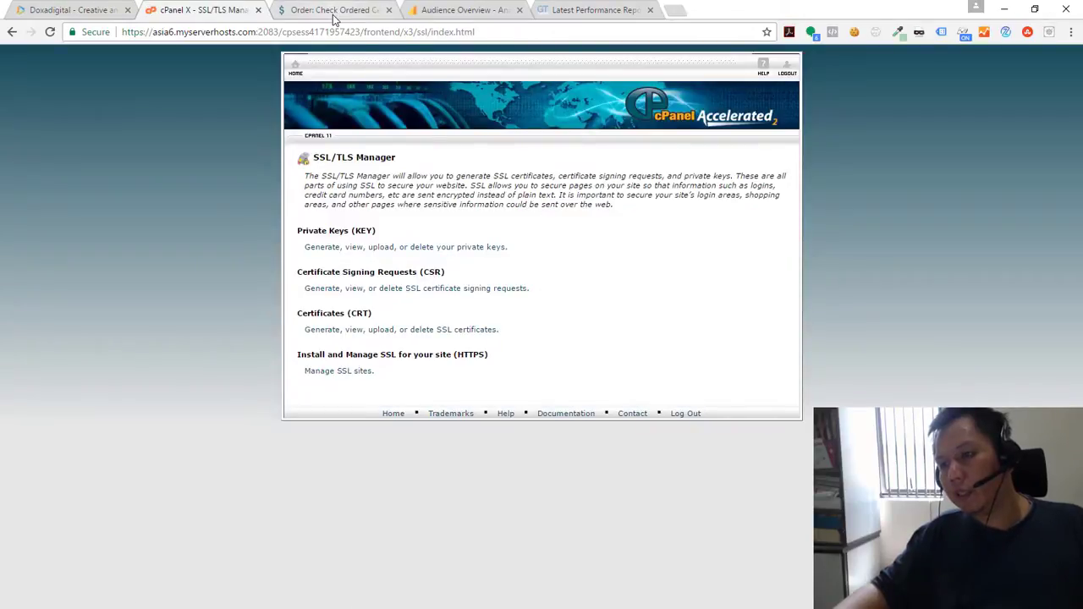
click(333, 12)
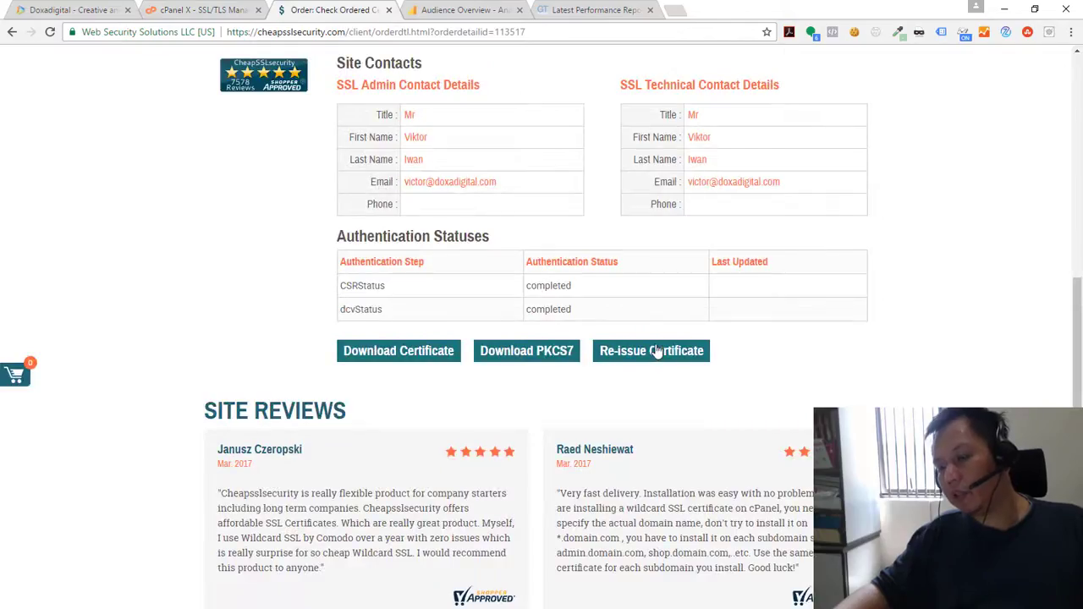
Step: Start re-issuing the Comodo PositiveSSL certificate for doxadigital.com
scroll(668, 412, up, 7)
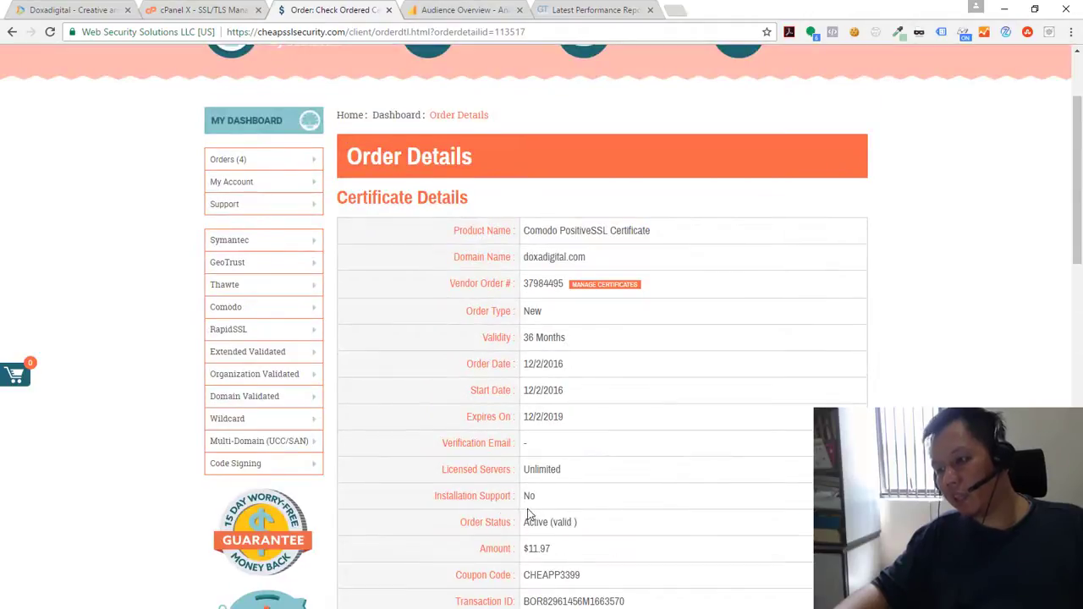
scroll(529, 514, down, 7)
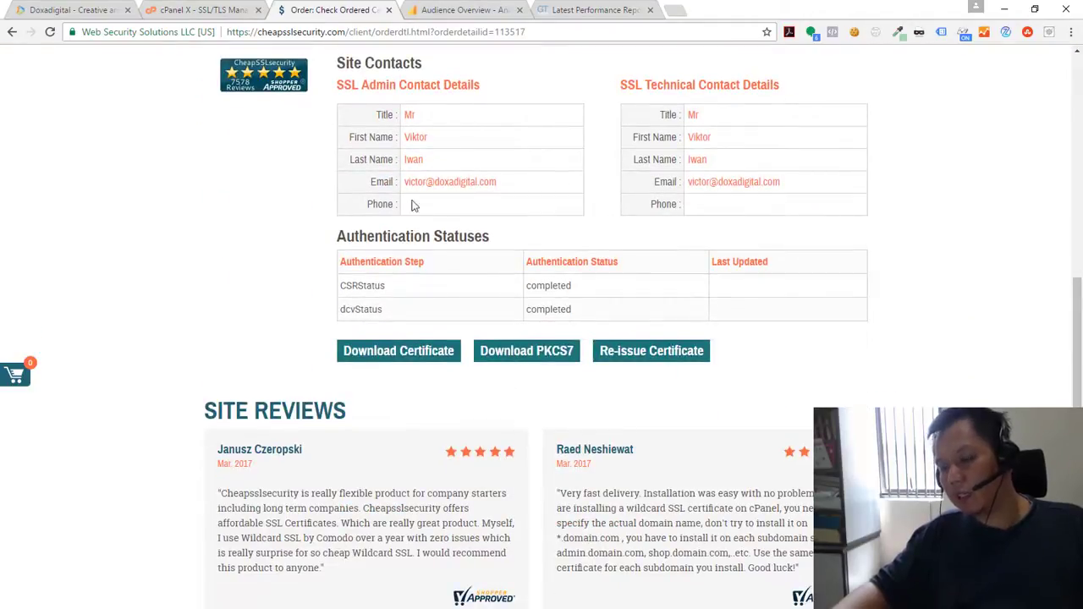
click(633, 357)
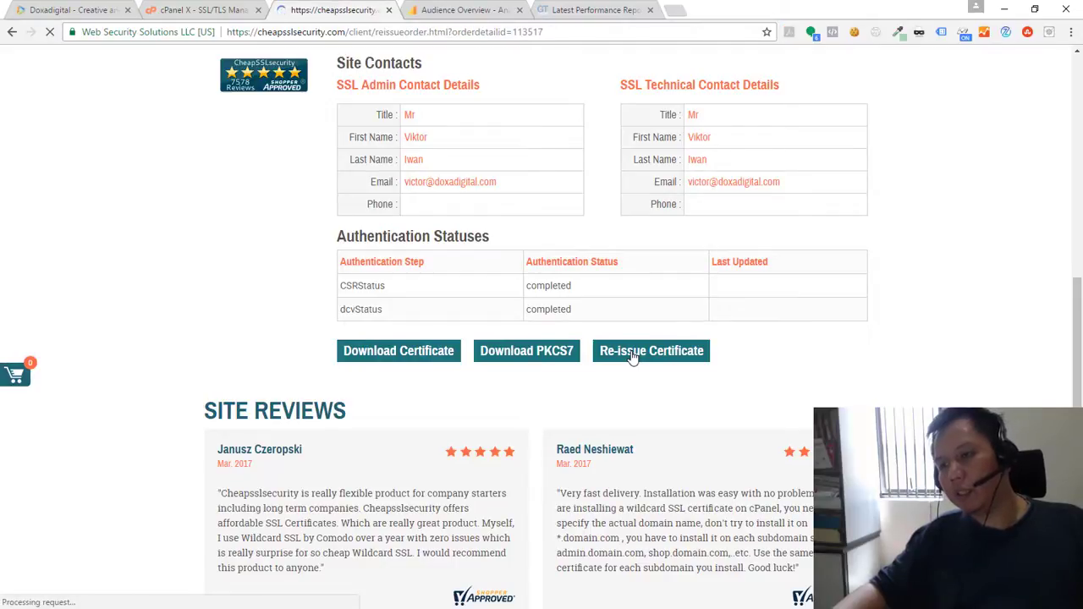
click(209, 12)
click(330, 11)
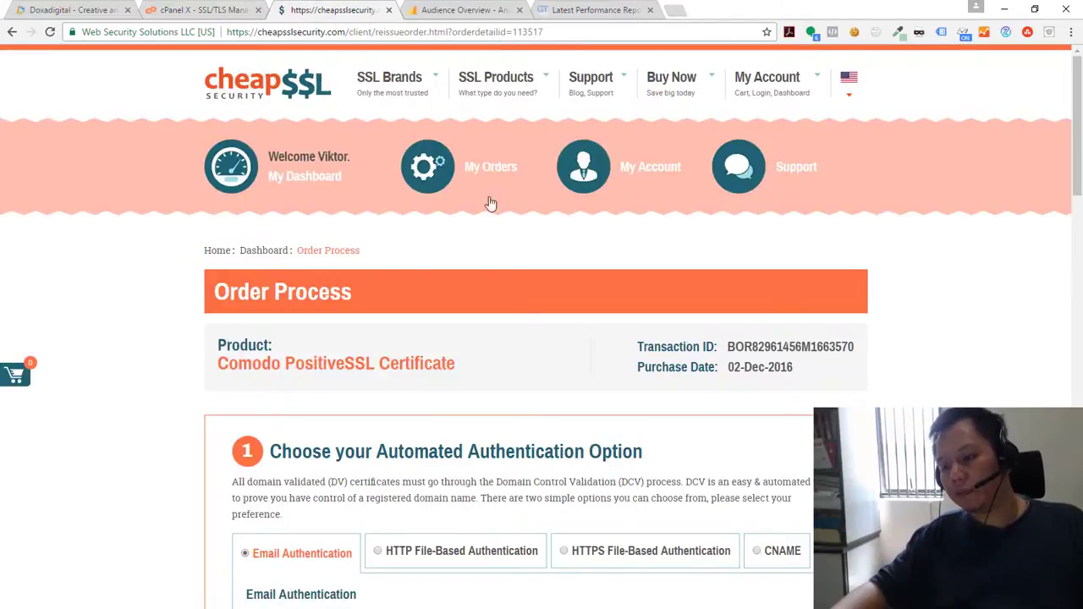
Step: Choose CNAME as the domain authentication method for the reissue
scroll(513, 357, down, 3)
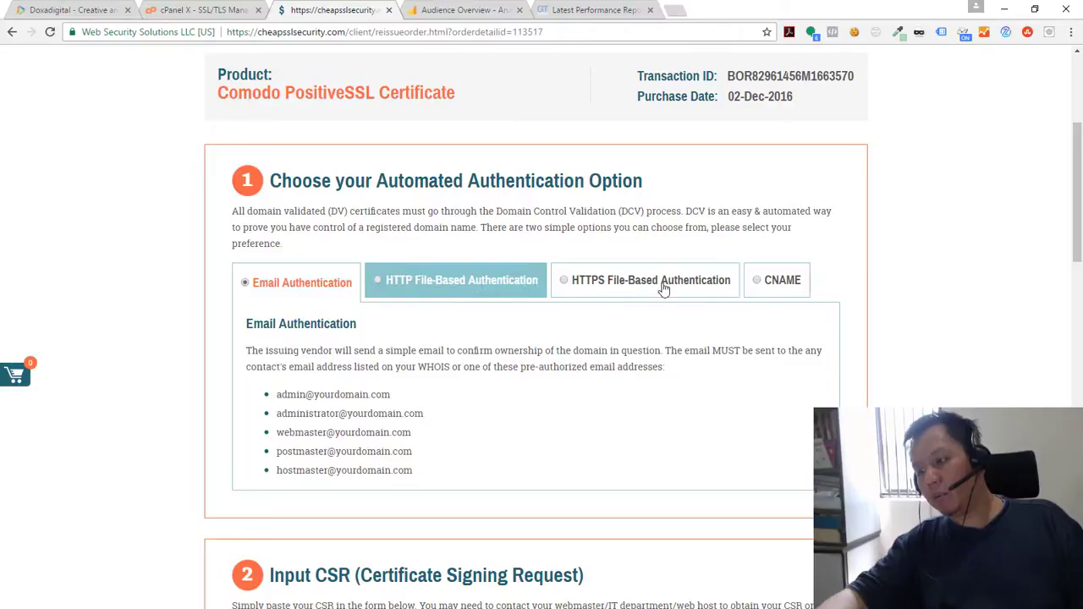
click(770, 292)
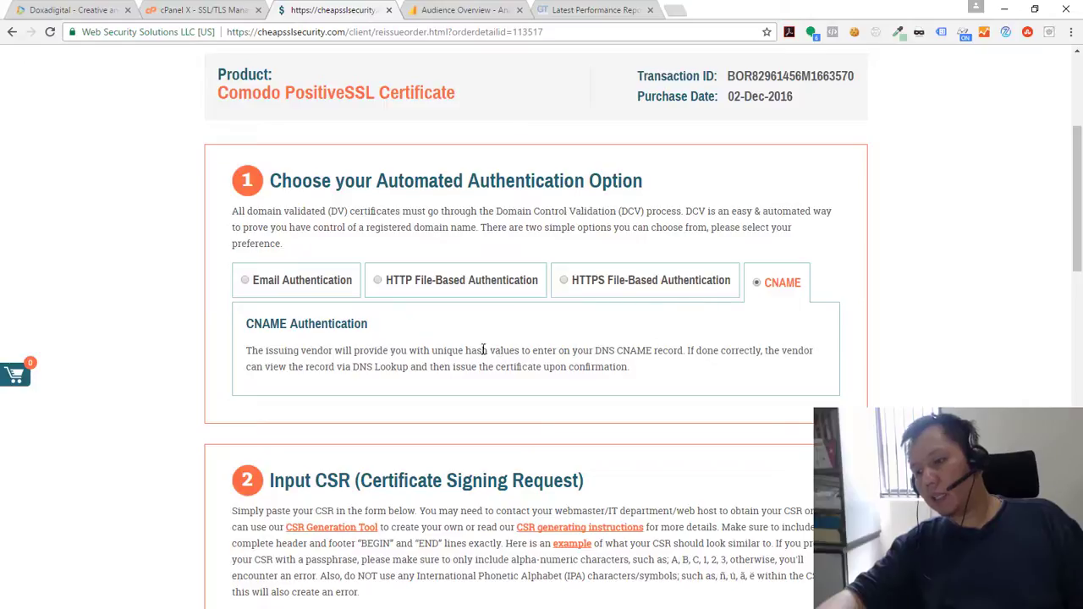
scroll(440, 366, down, 3)
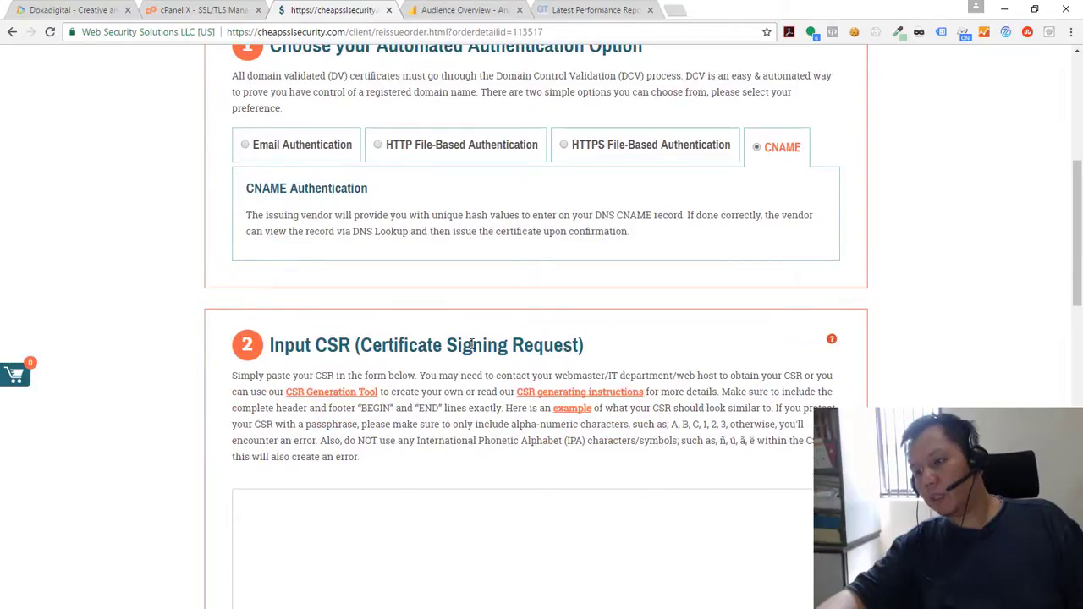
scroll(471, 343, down, 3)
scroll(472, 349, up, 4)
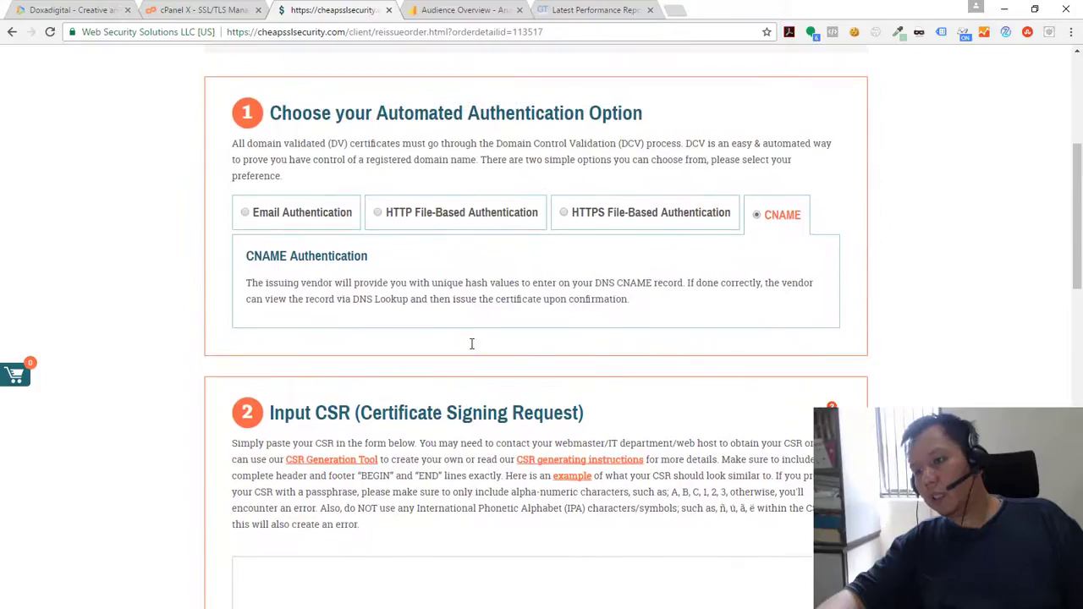
scroll(472, 345, down, 3)
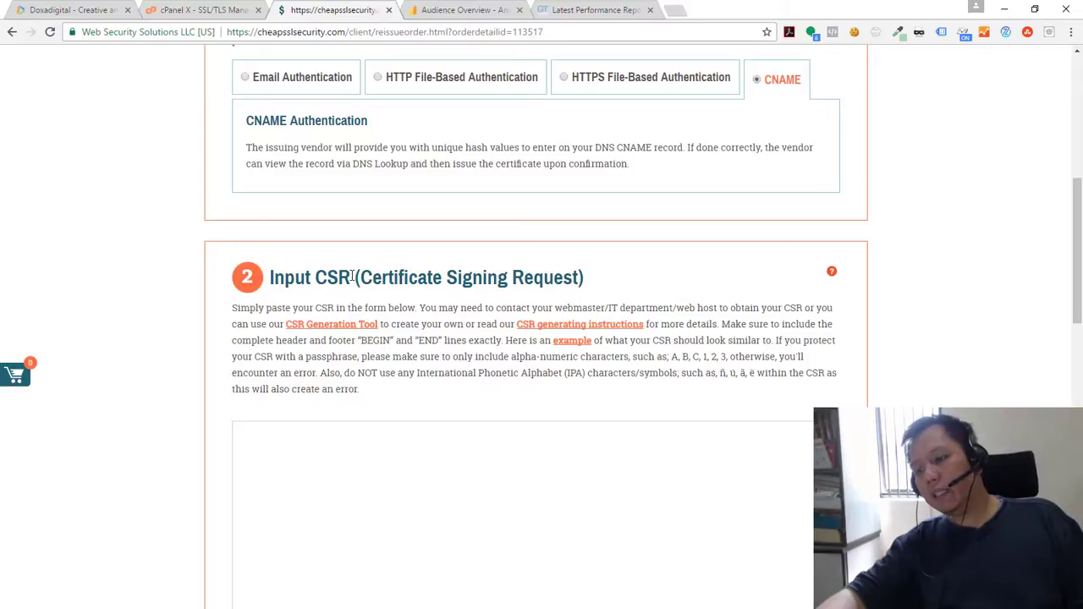
Step: Ready the empty Input CSR box, then switch to cPanel's SSL/TLS Manager
drag(352, 277, 582, 279)
click(363, 278)
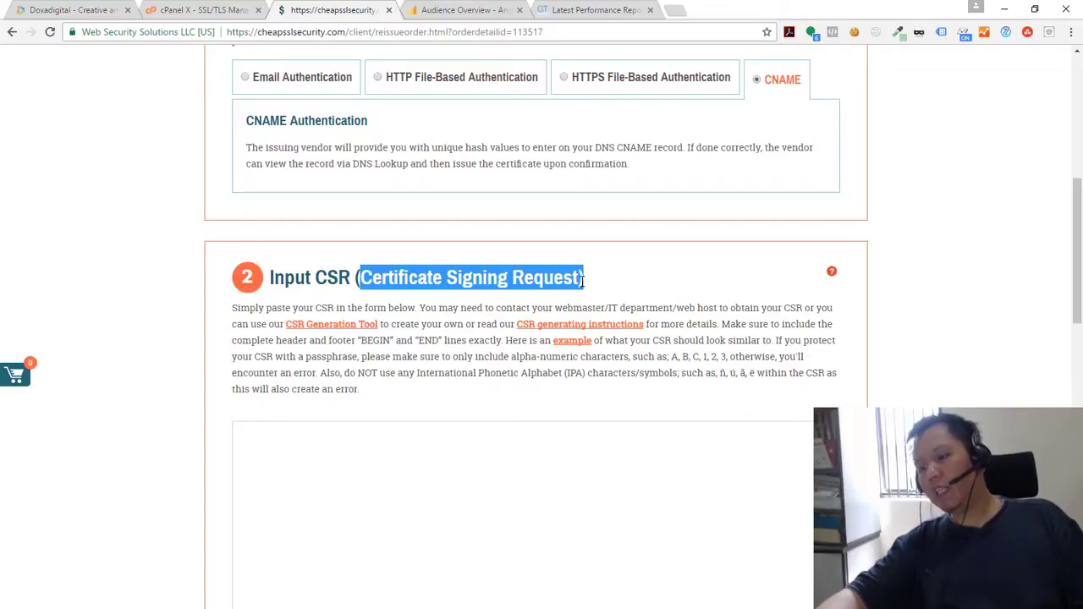
click(518, 449)
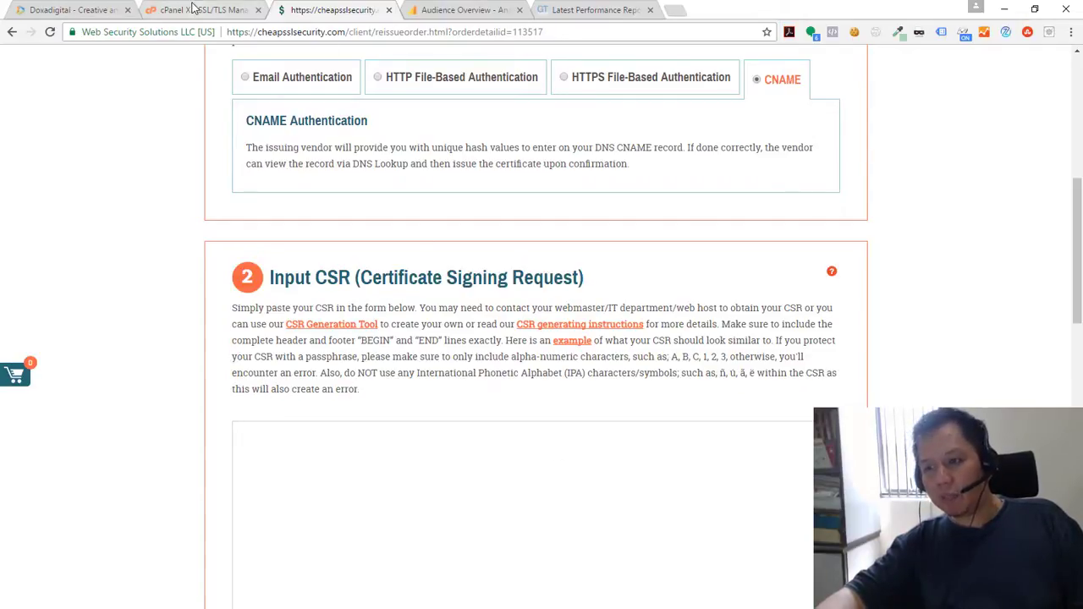
click(188, 12)
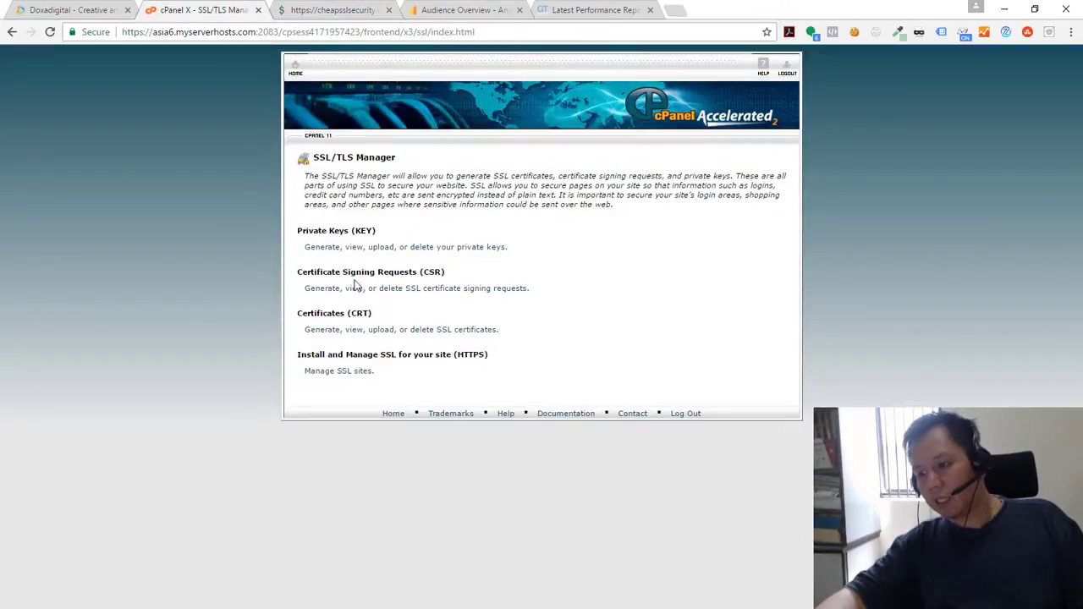
Step: Go to the Certificate Signing Requests page, then open a new blank browser tab
click(326, 291)
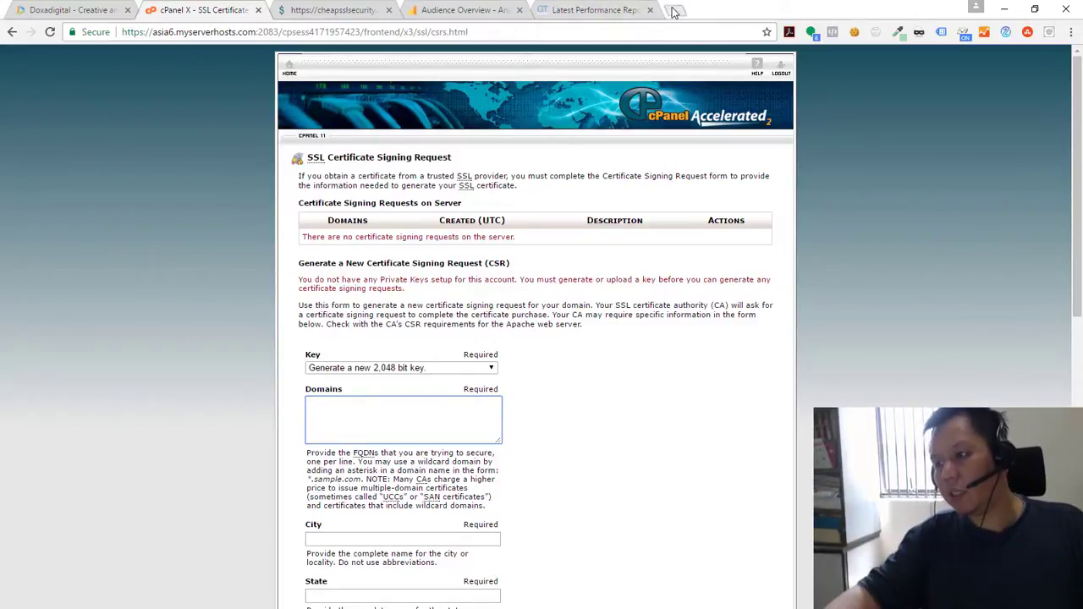
key(ctrl+t)
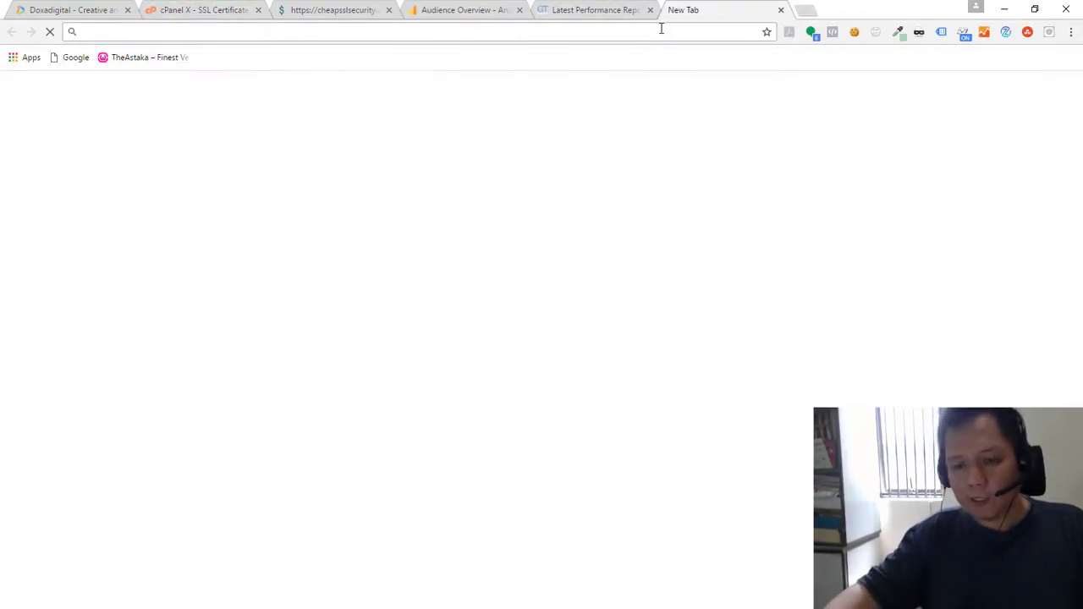
Step: Search Google for 'creative agency indonesia', scan the results, then close that tab
text(crea)
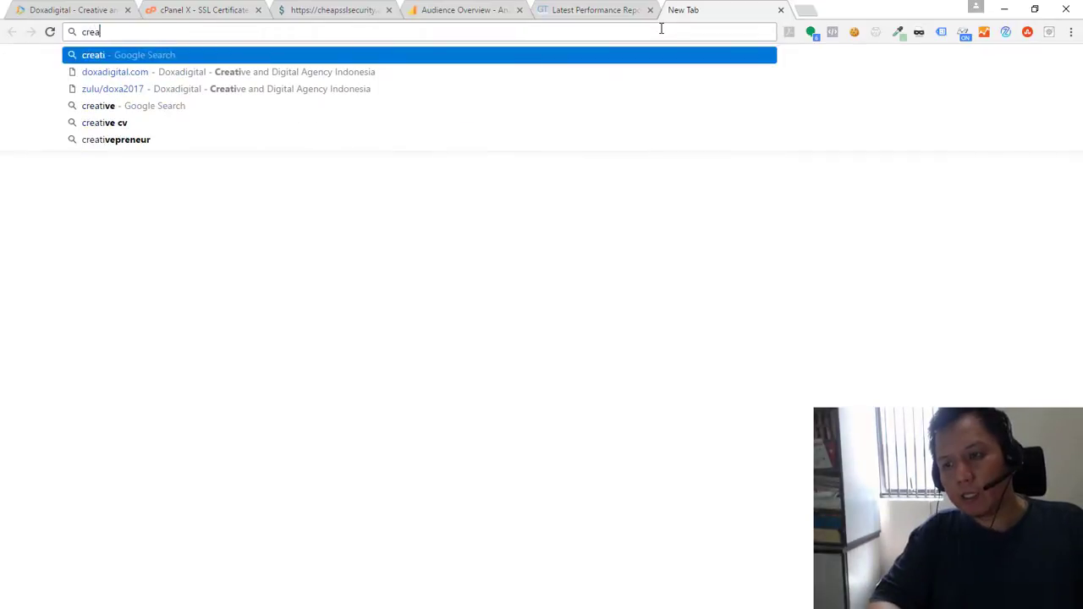
text(tive agency indo)
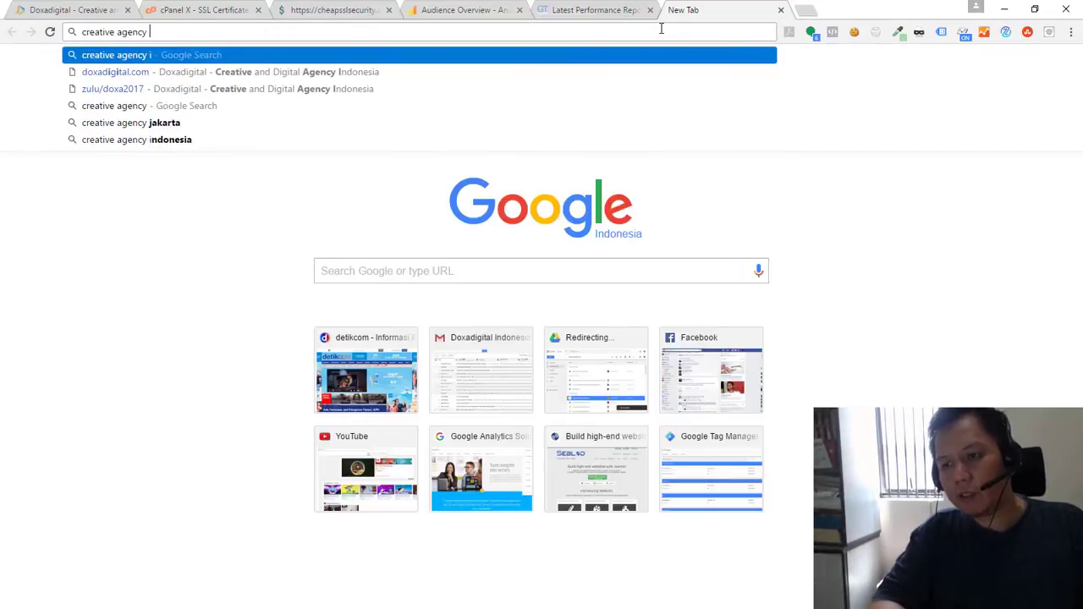
text(nesia)
key(Return)
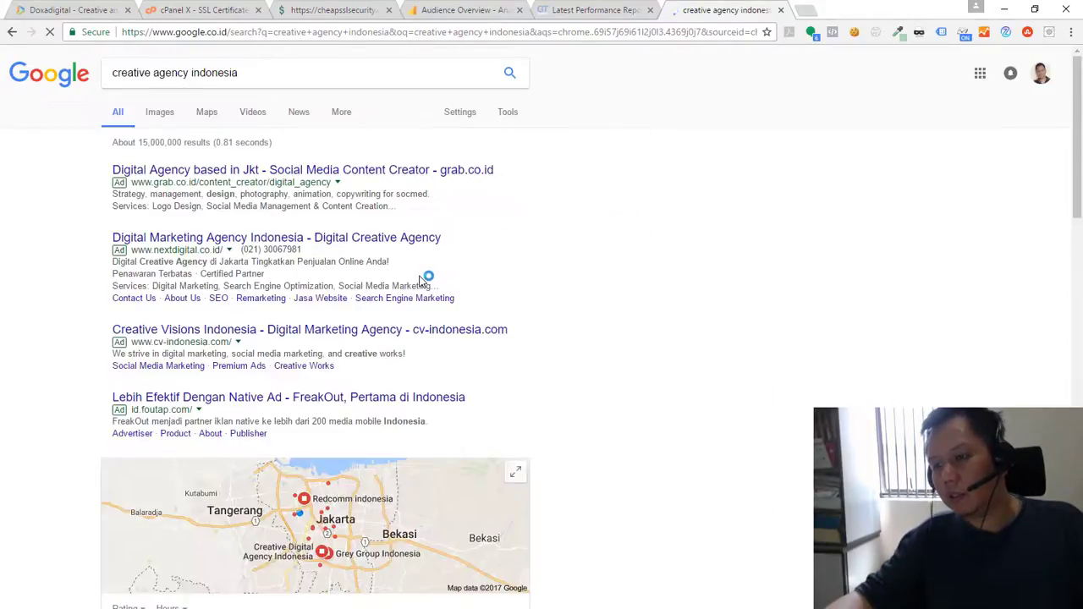
scroll(423, 279, down, 6)
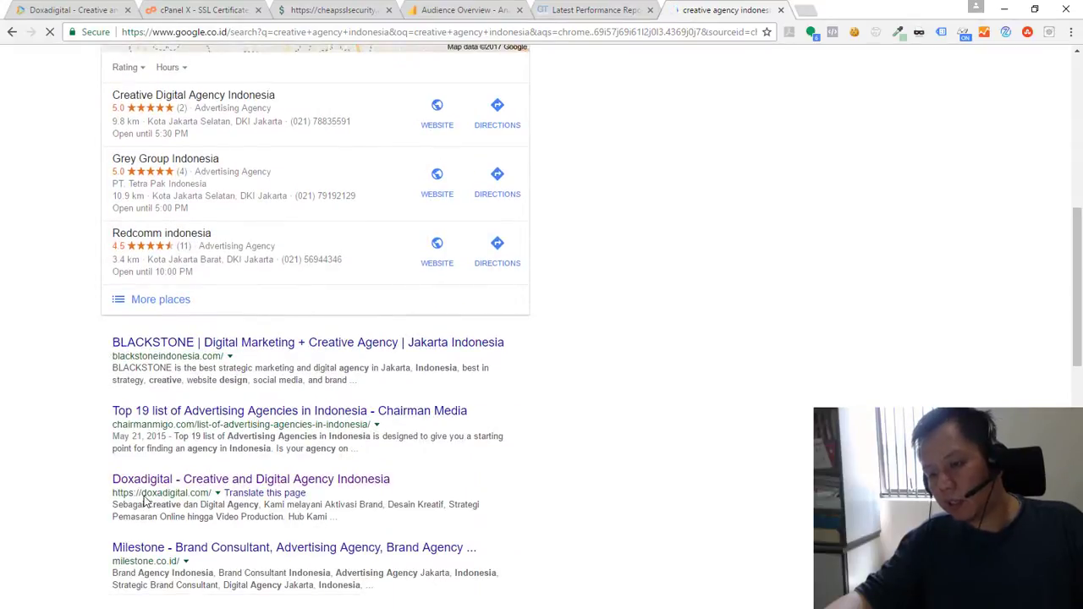
click(781, 11)
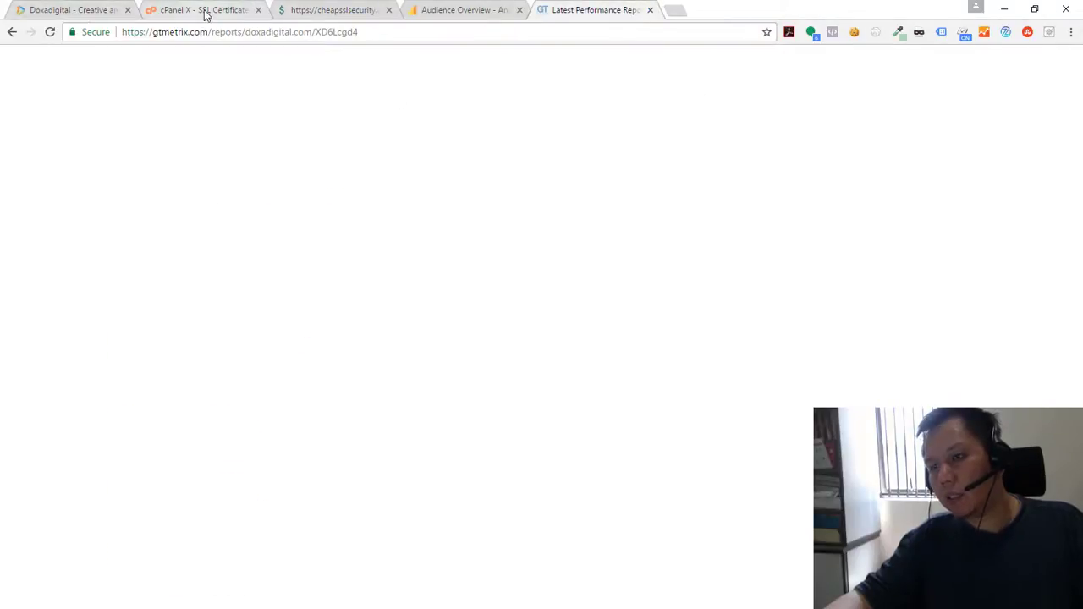
click(203, 10)
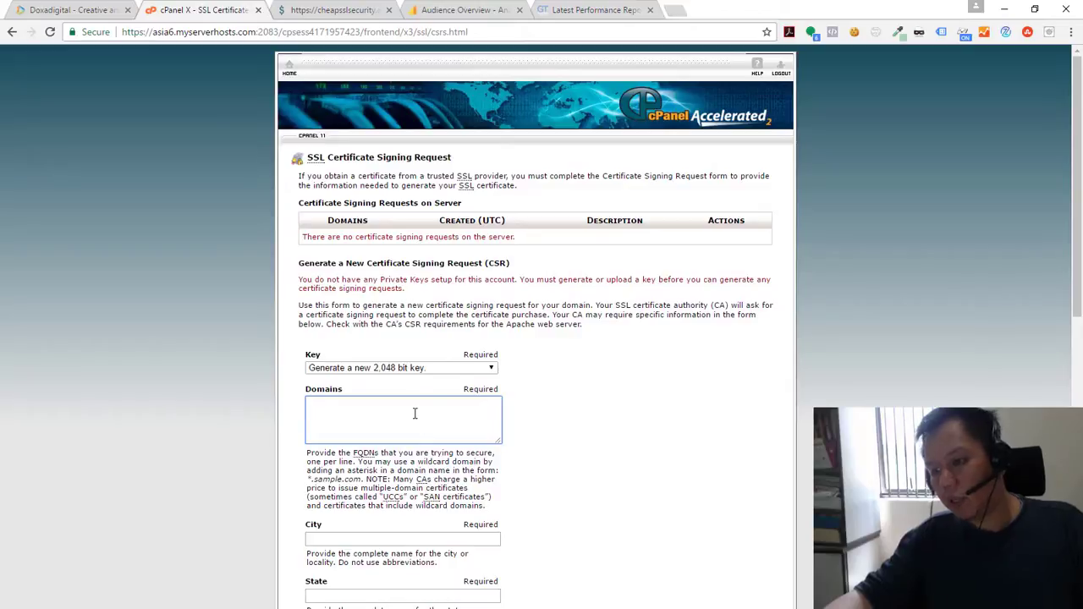
text(doxad)
text(igital.com )
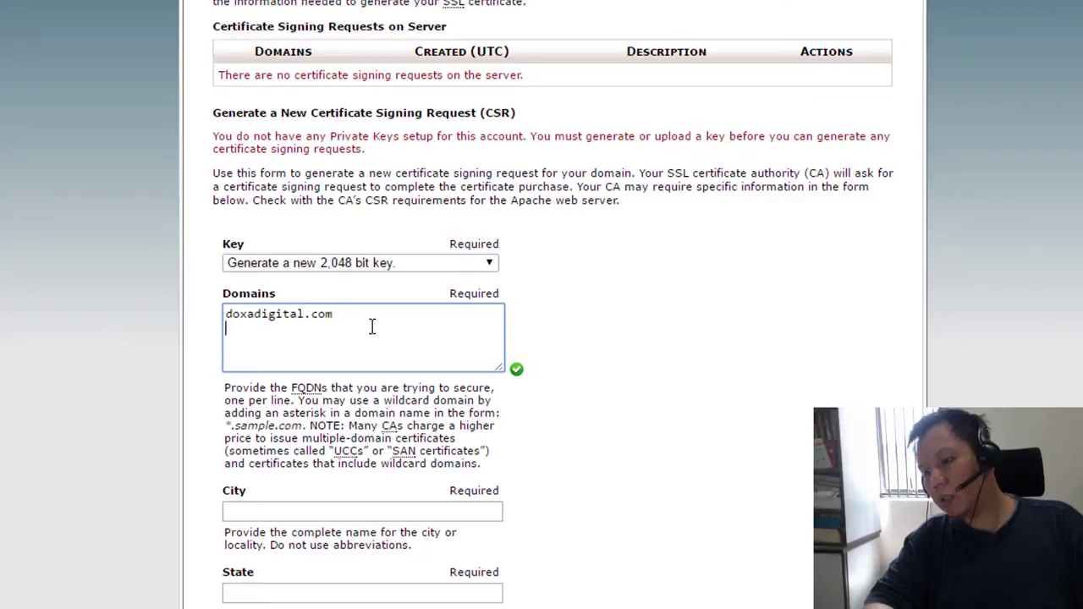
text(www.doxadi)
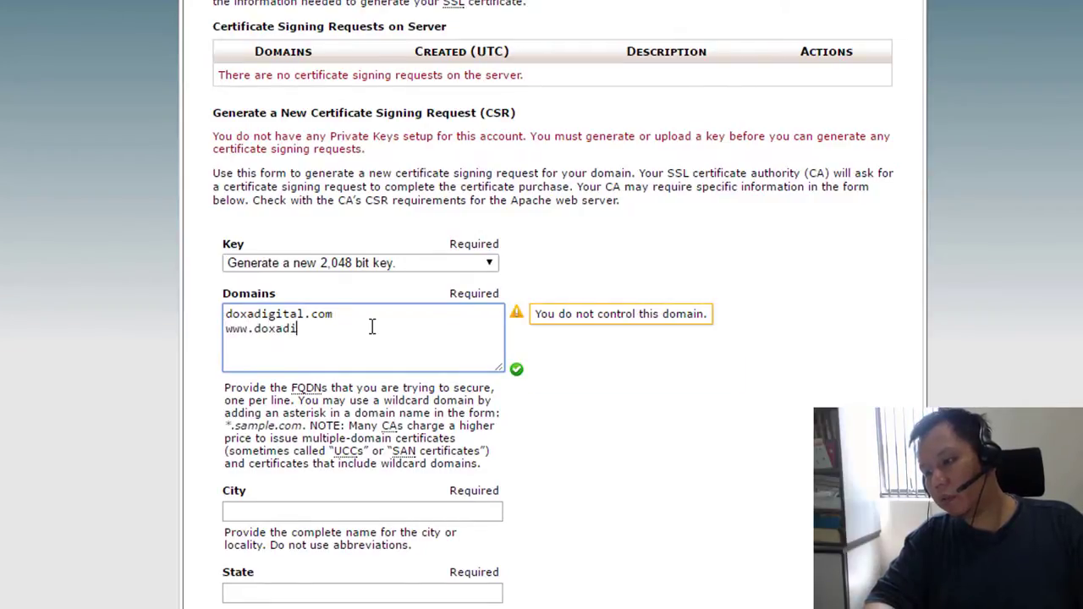
text(gital.com)
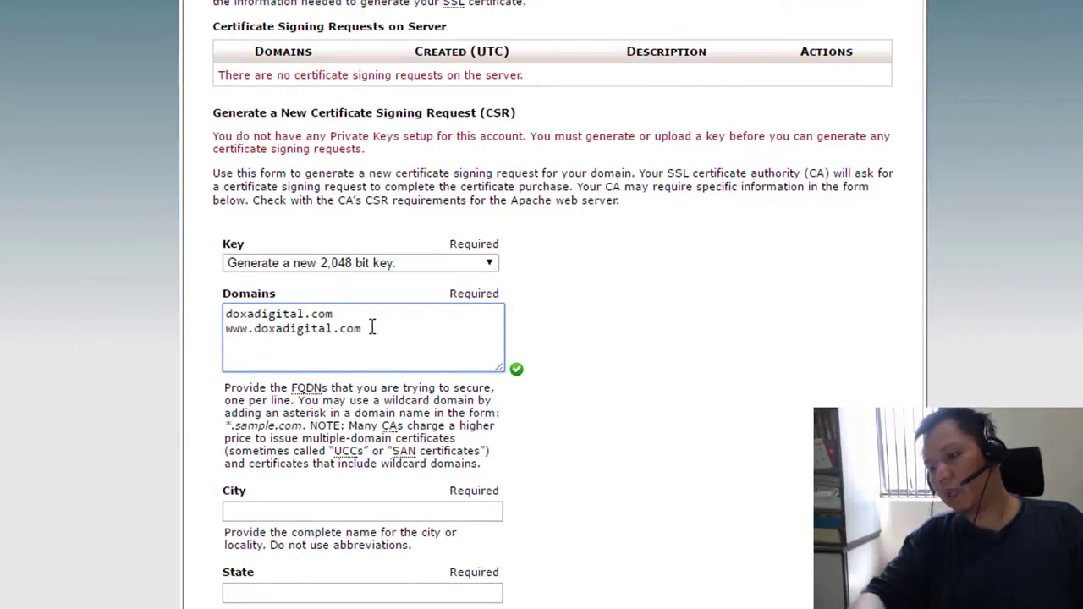
click(634, 450)
scroll(416, 492, down, 1)
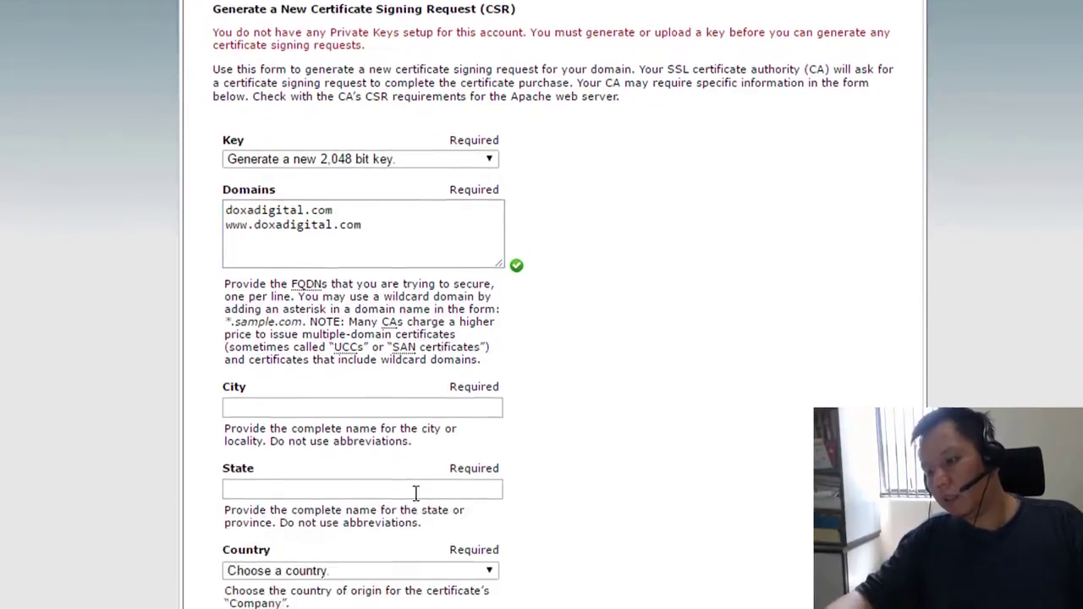
scroll(415, 492, down, 1)
Step: Set the CSR location to city Jakarta, state DKI Jakarta, country ID (Indonesia)
click(309, 319)
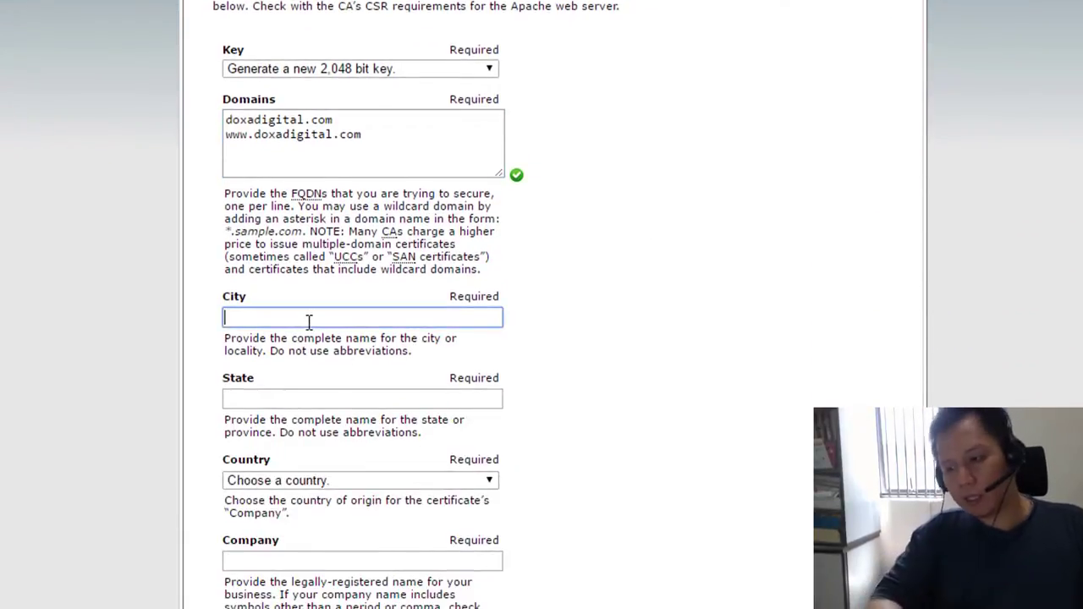
text(Jakarta)
key(Tab)
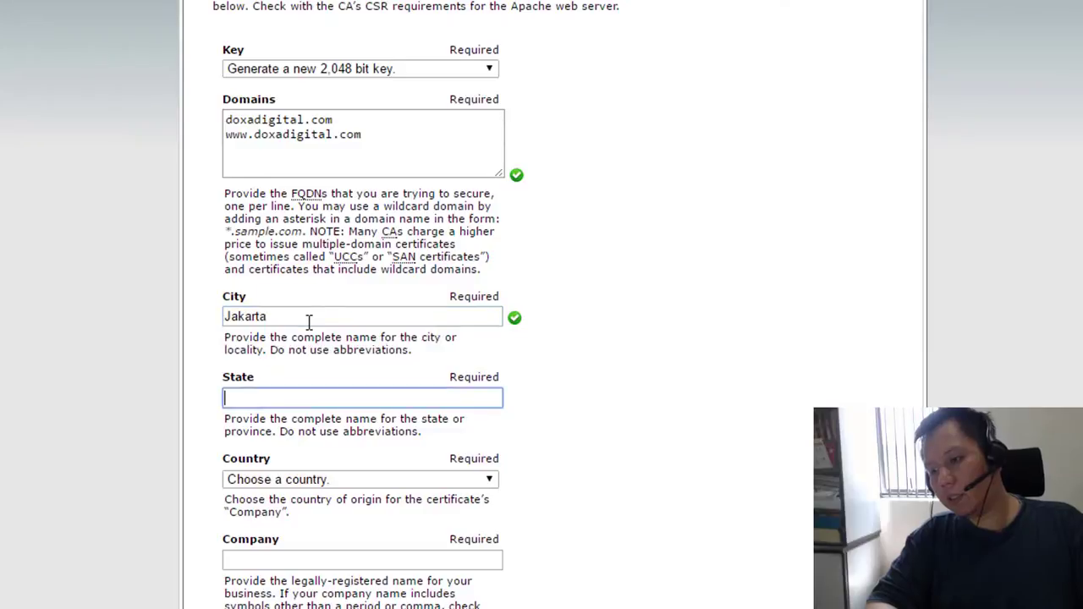
text(DKI Jakart)
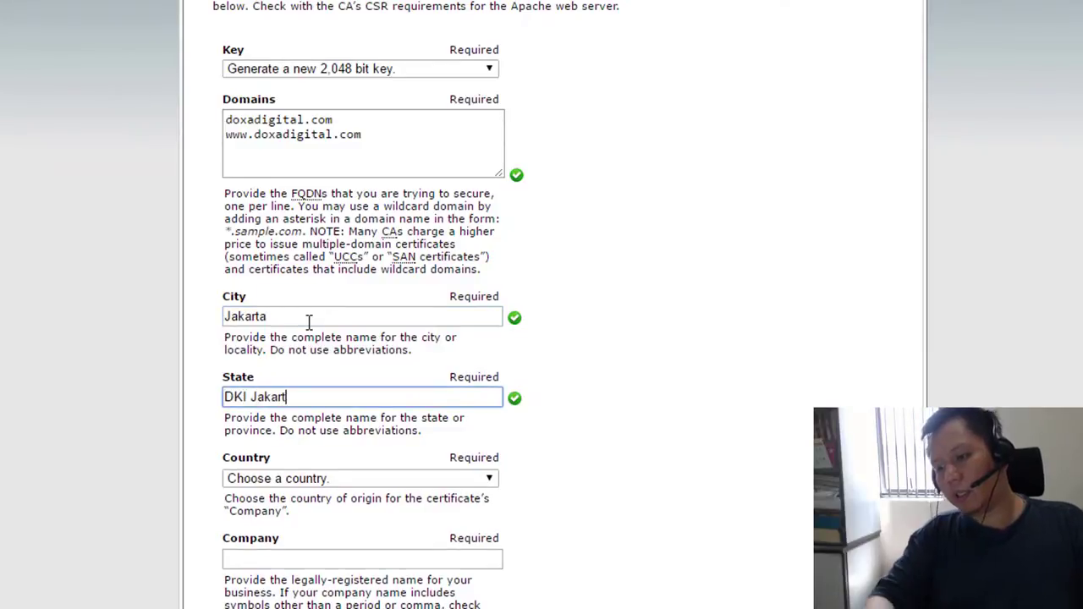
text(a)
click(279, 479)
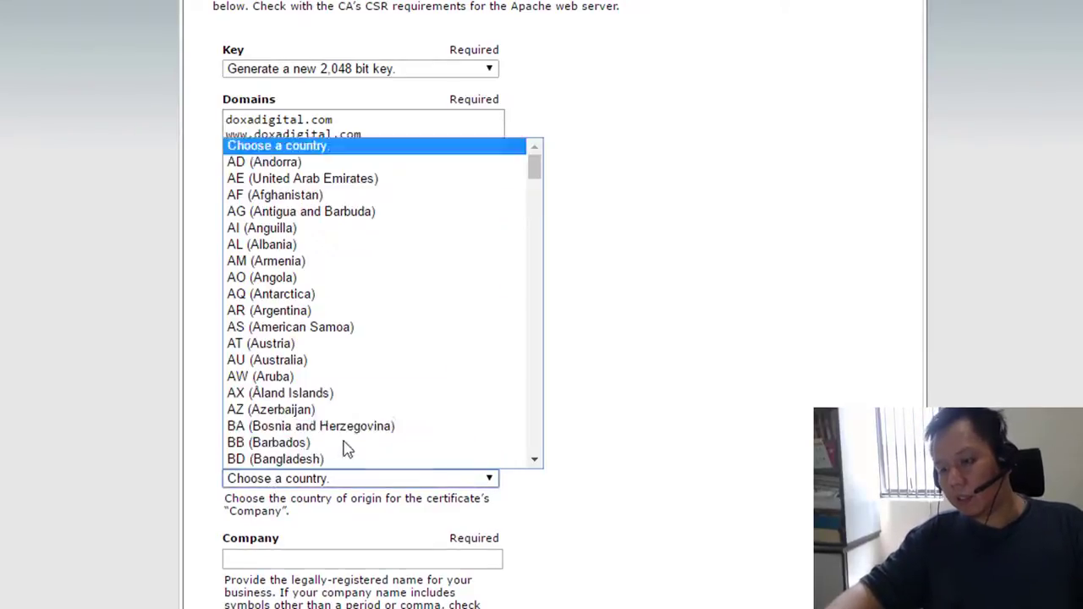
key(i)
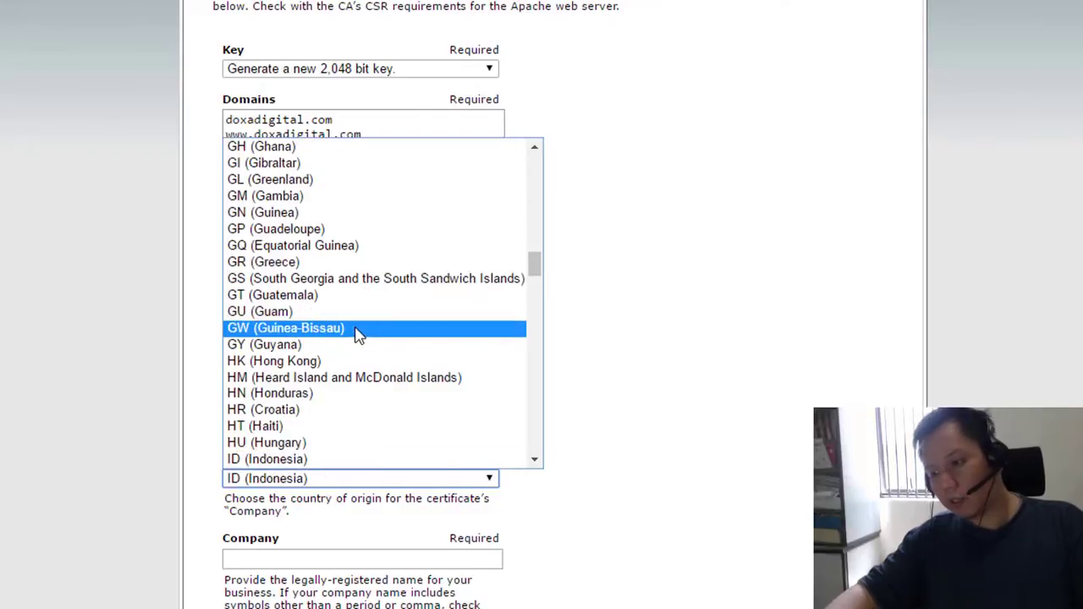
click(360, 457)
scroll(358, 459, down, 3)
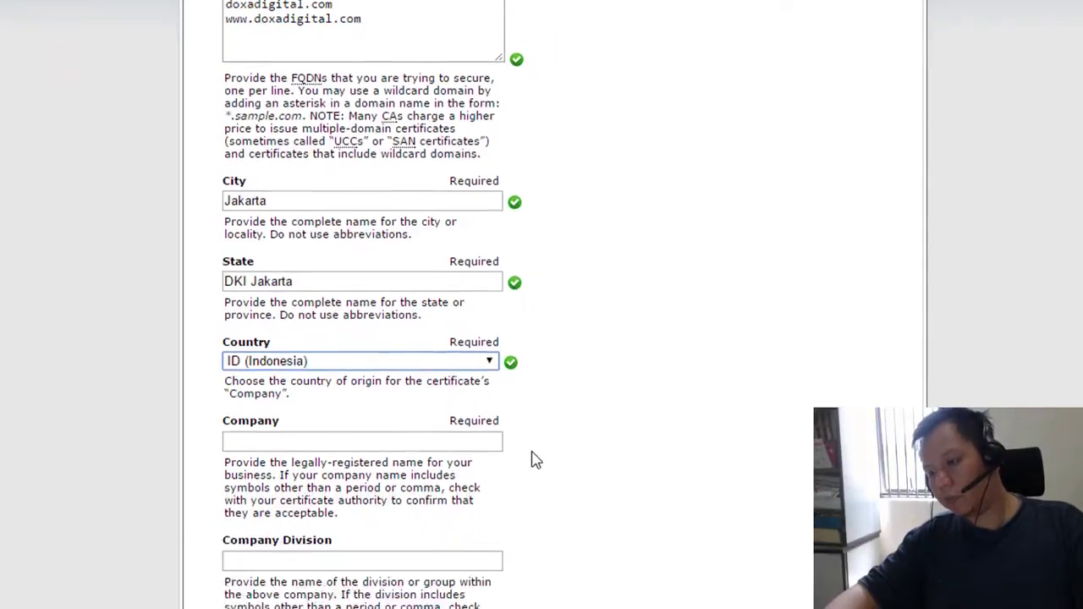
Step: Fill in company PT. Doxadigital Indonesia, division IT and the contact e-mail address
click(271, 266)
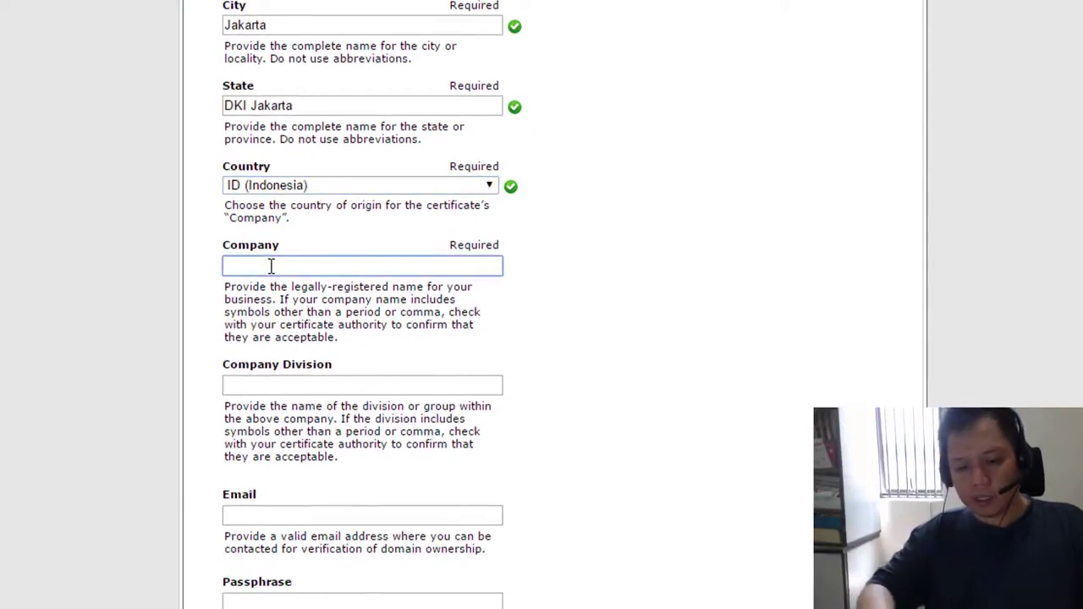
text(PT. Doxa)
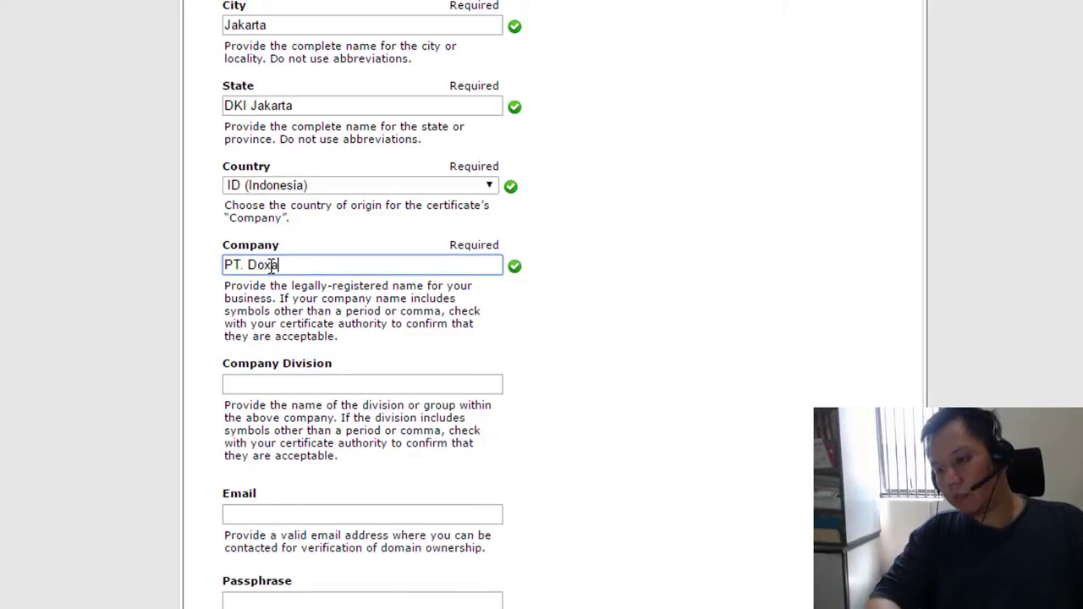
text(digital )
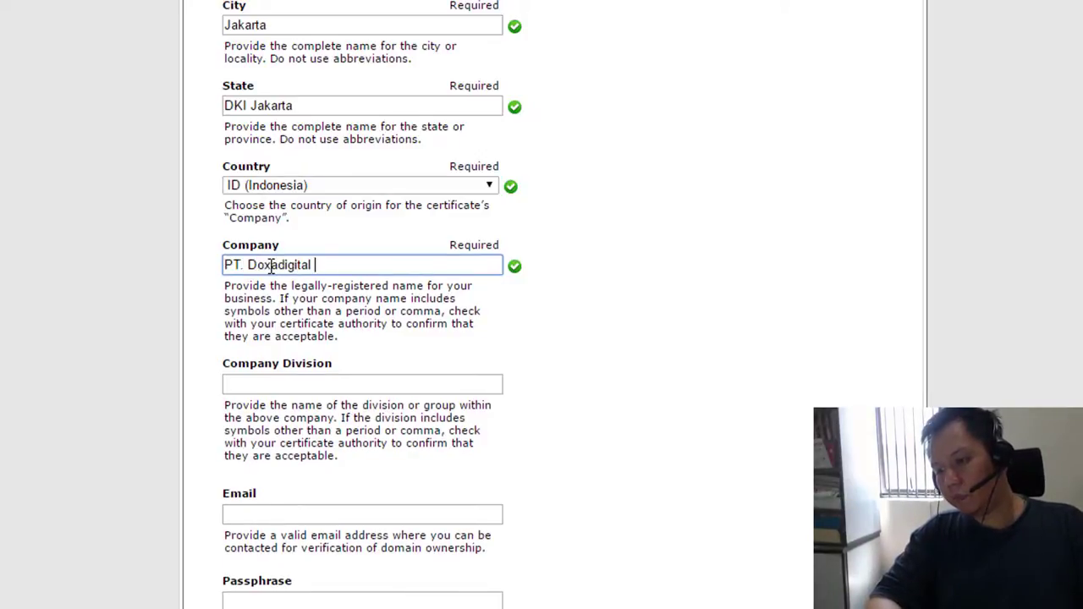
text(Indonesia)
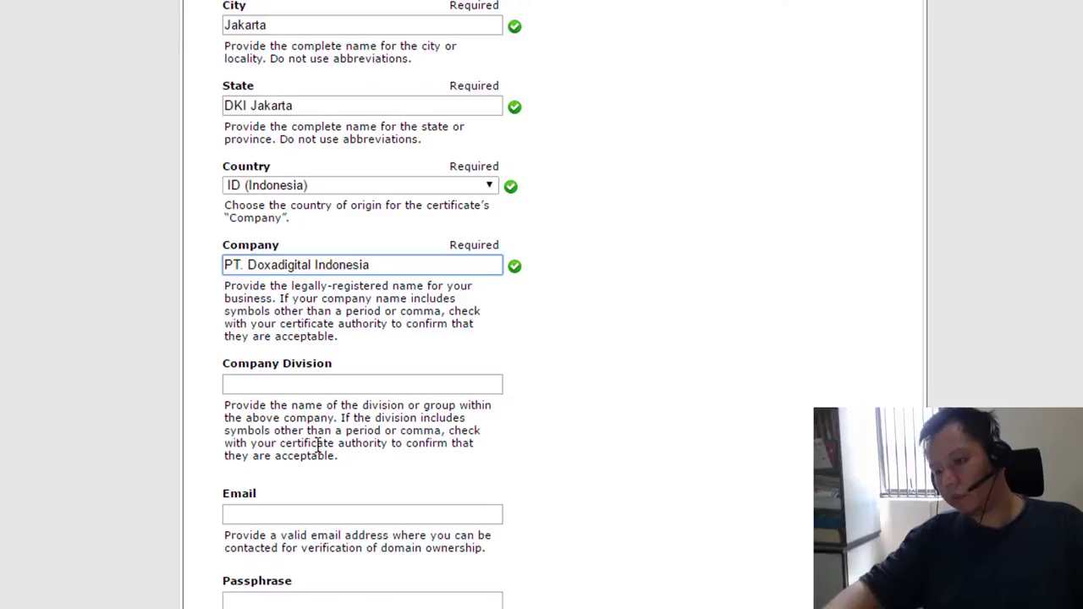
click(295, 382)
text(IT)
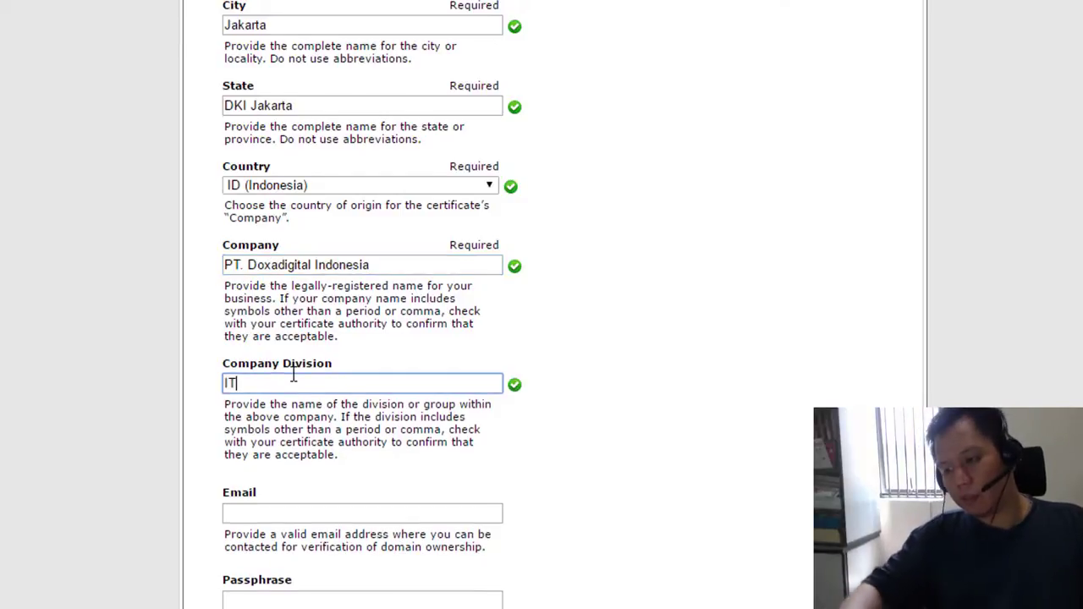
click(260, 505)
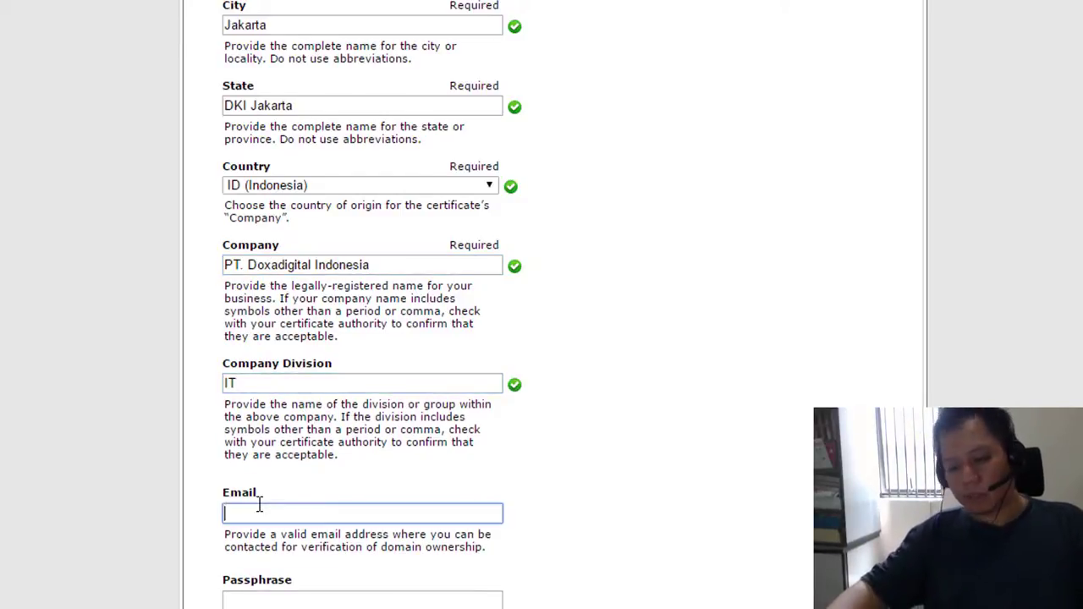
text(vikto)
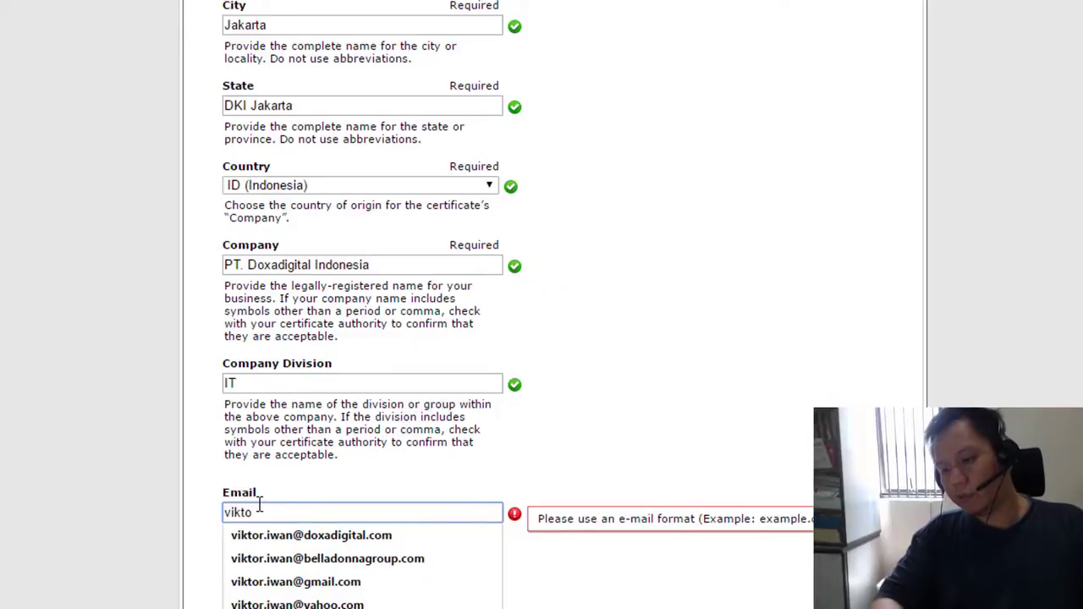
key(Down)
key(Return)
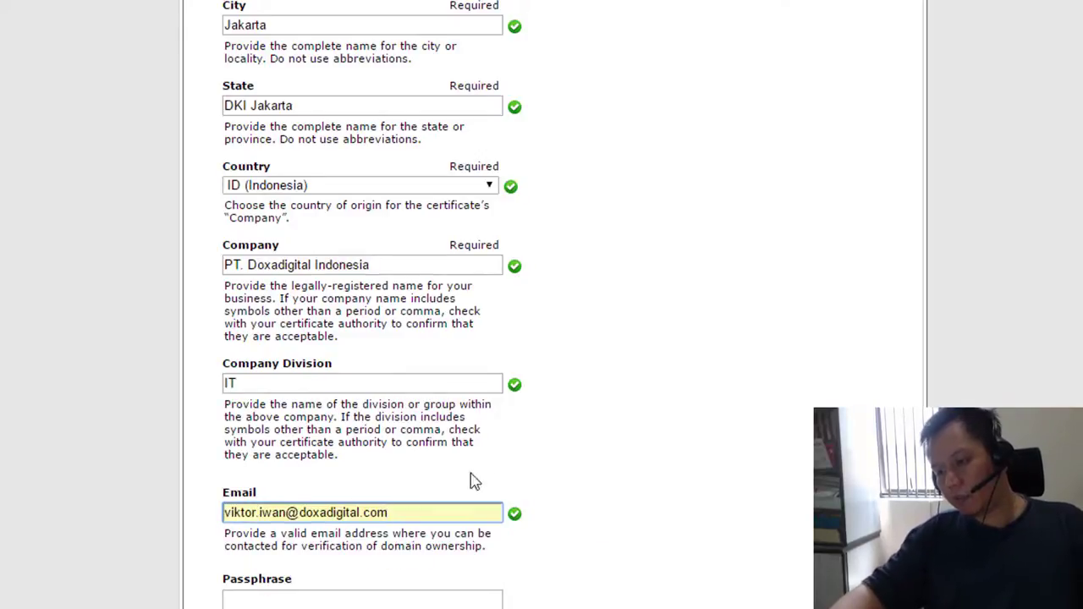
scroll(546, 487, down, 5)
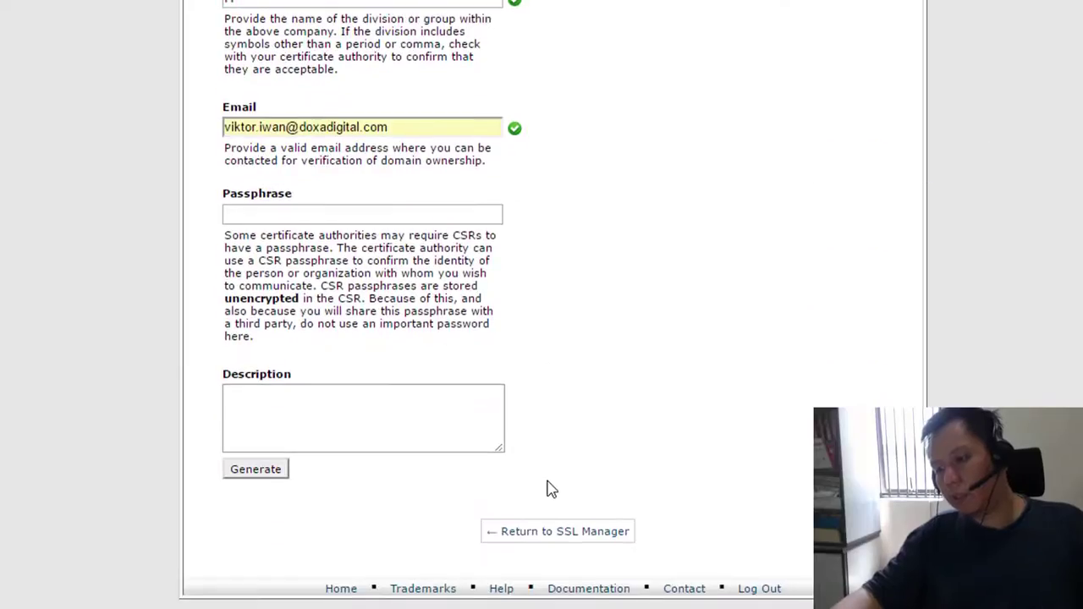
Step: Enter a CSR passphrase and generate the signing request
click(275, 208)
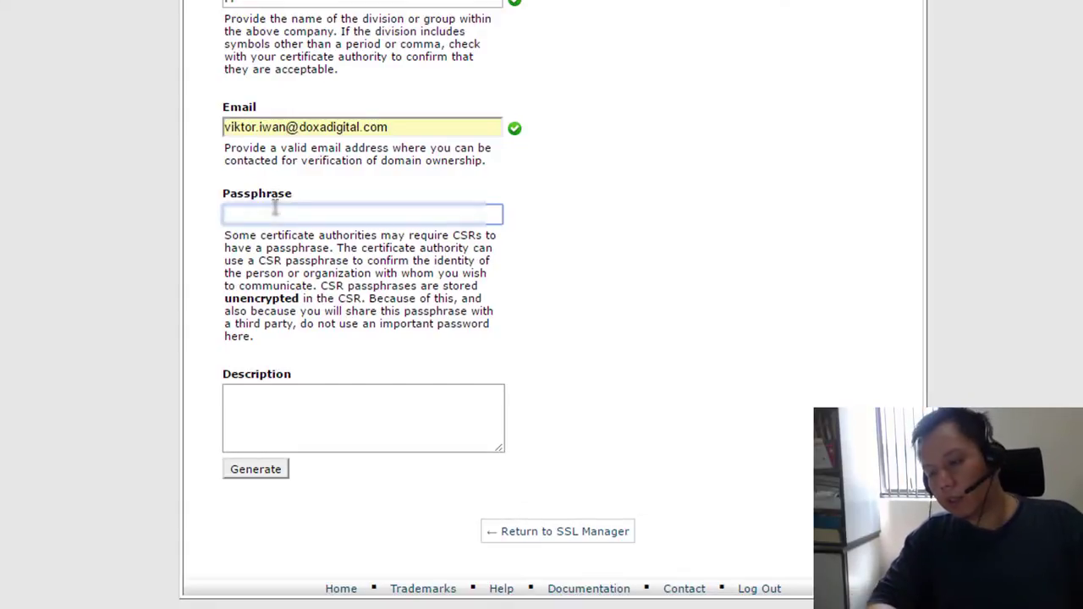
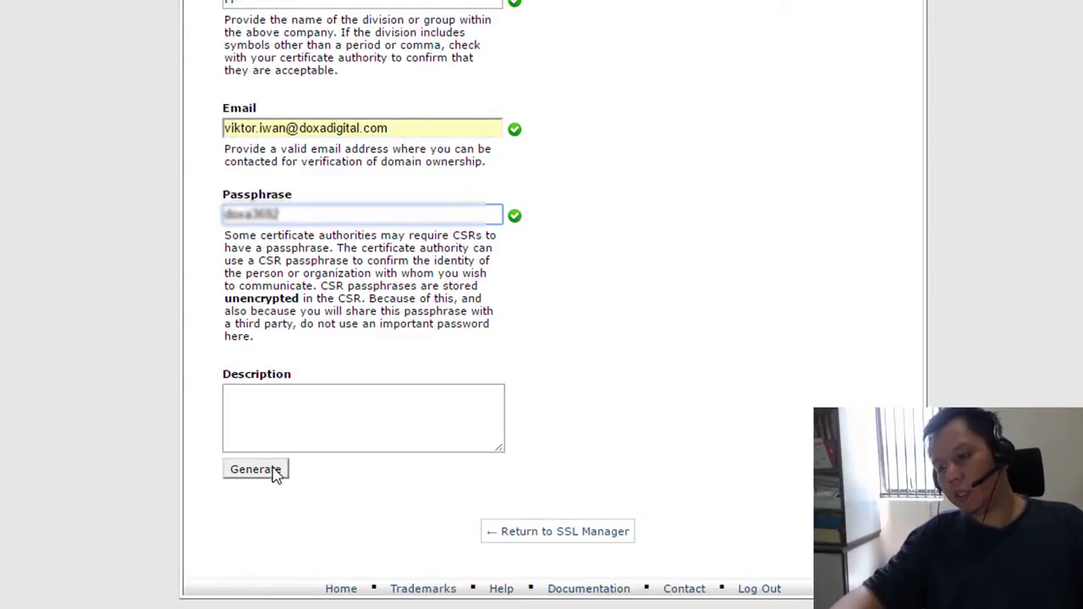
click(268, 474)
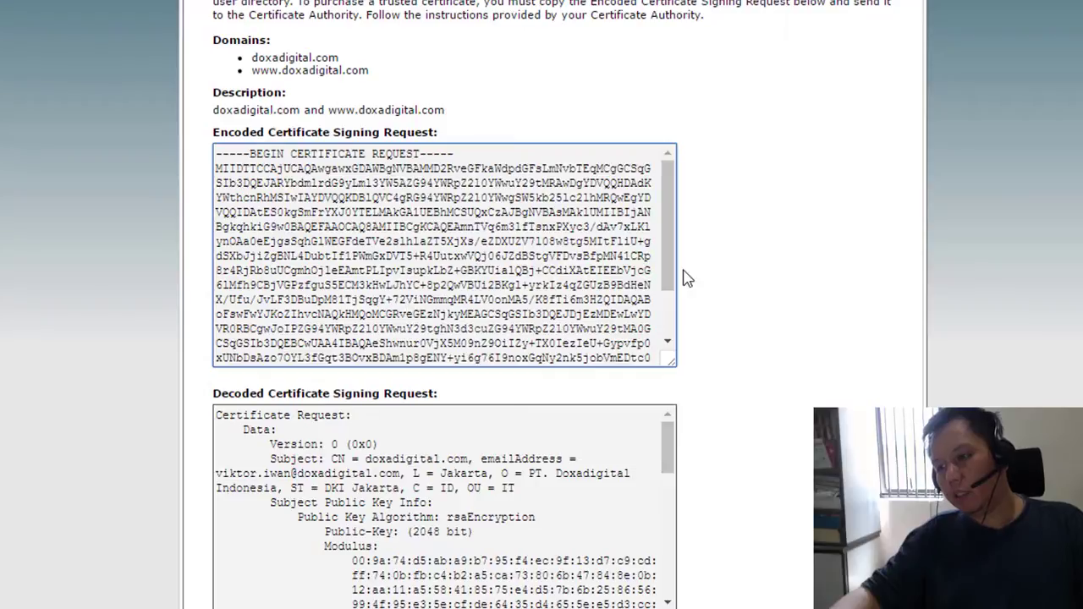
Step: Select and copy the entire encoded CSR, then return to the CheapSSLsecurity reissue form
scroll(669, 292, down, 2)
scroll(662, 298, down, 2)
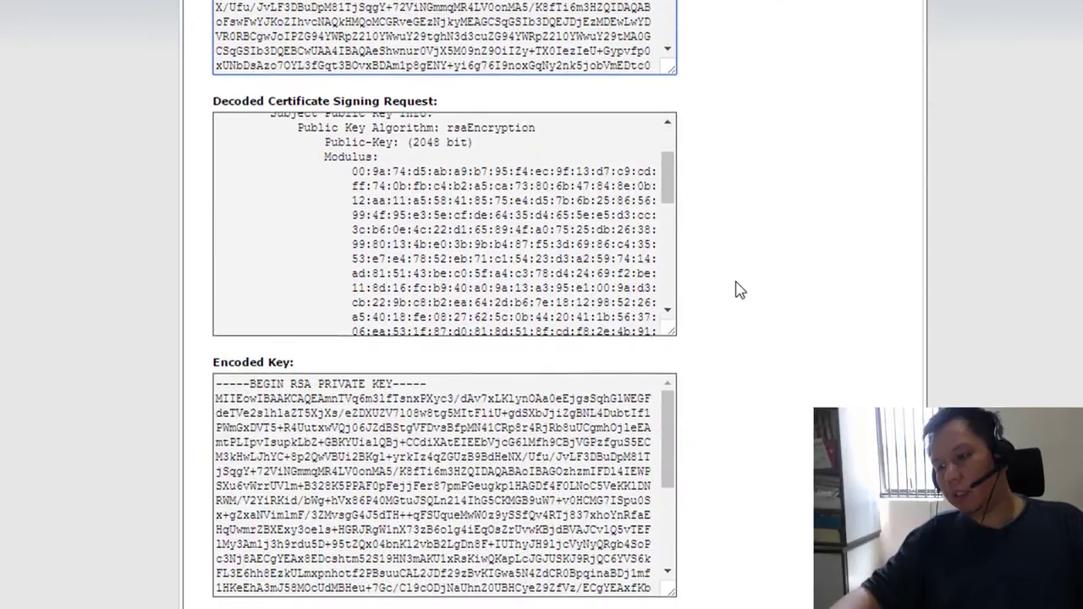
scroll(735, 292, down, 6)
scroll(711, 339, up, 5)
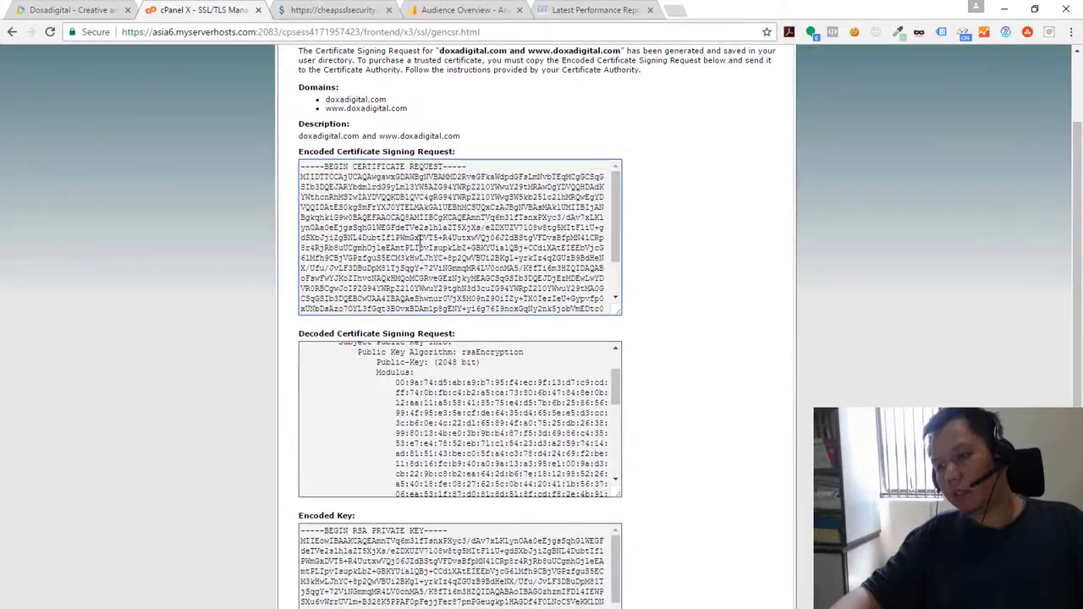
drag(302, 226, 608, 228)
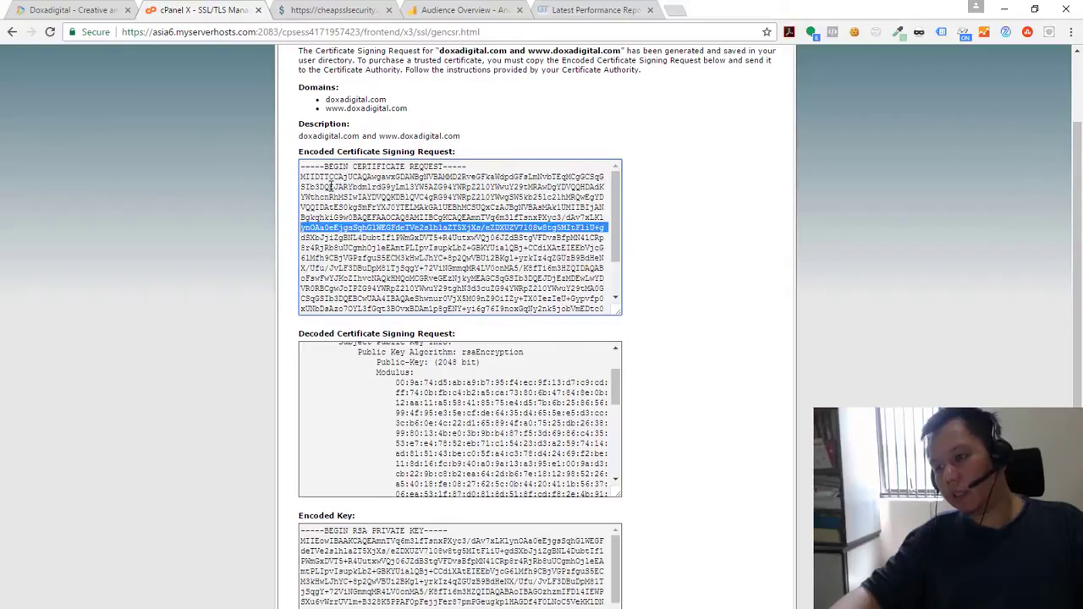
drag(302, 167, 427, 394)
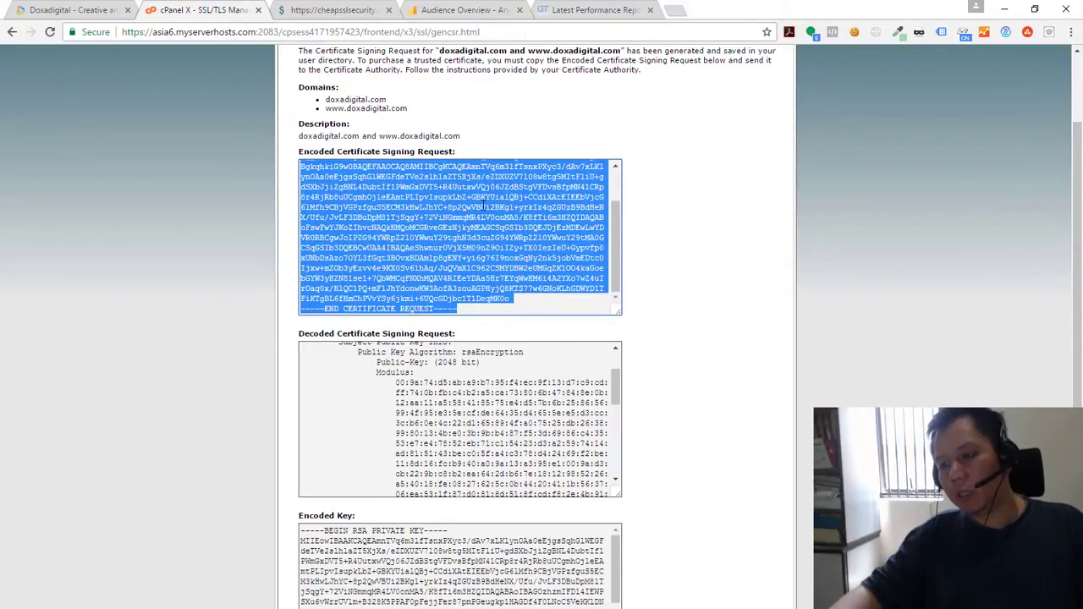
scroll(643, 456, down, 4)
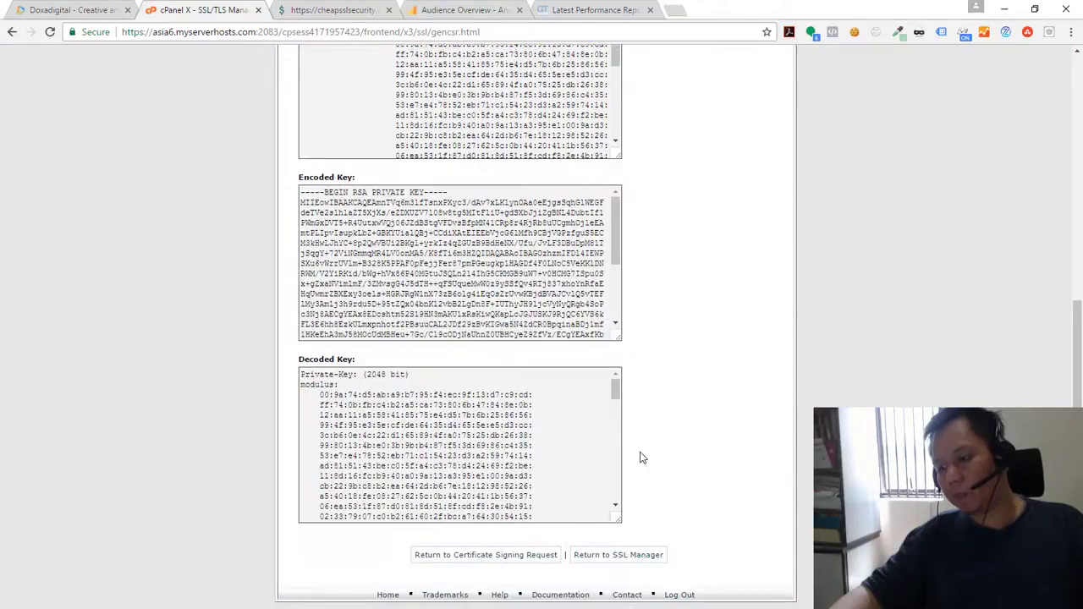
scroll(643, 435, up, 4)
click(305, 12)
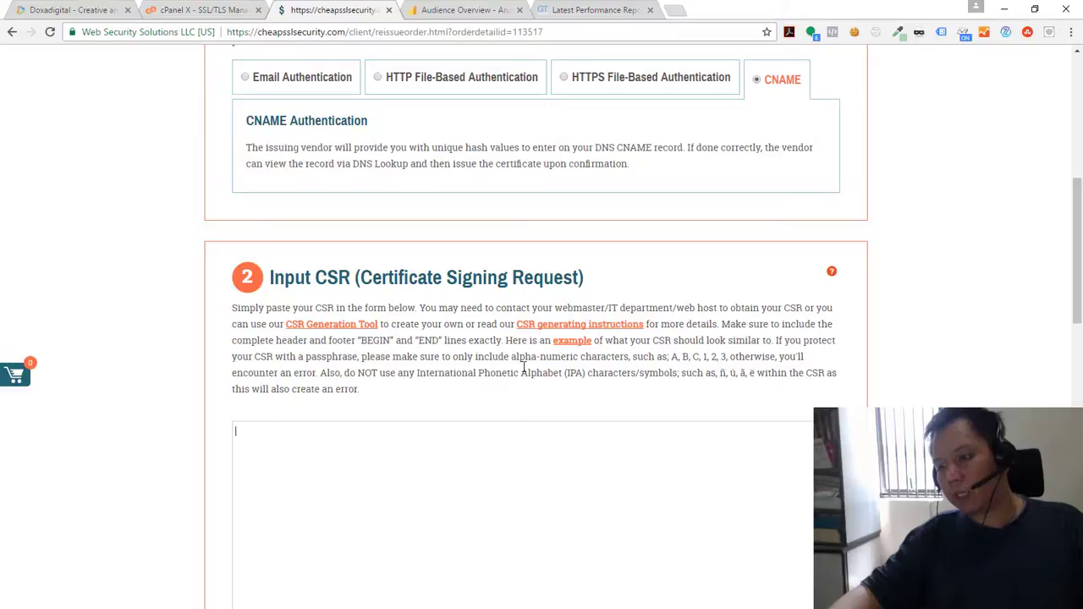
Step: Paste the CSR into the reissue form and choose Cpanel as the web server type
scroll(640, 338, up, 3)
scroll(641, 339, down, 3)
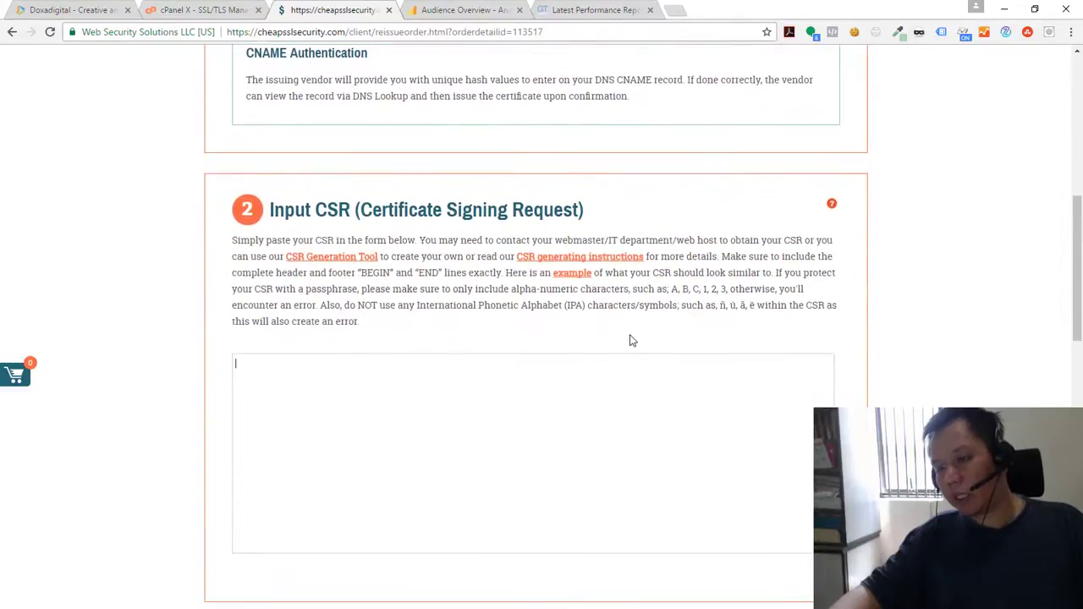
key(ctrl+v)
scroll(626, 340, down, 3)
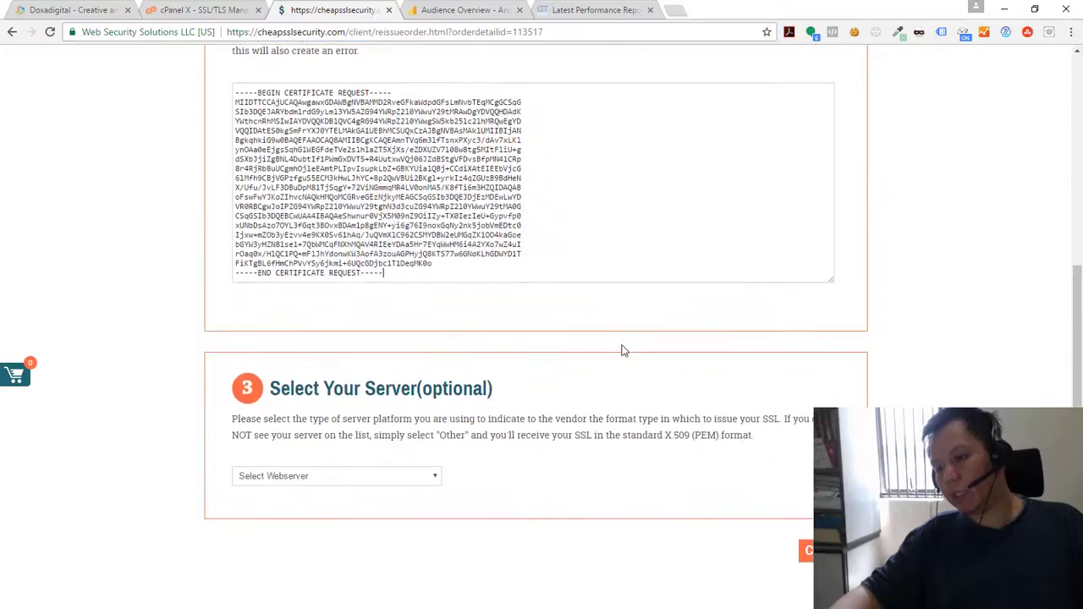
click(299, 477)
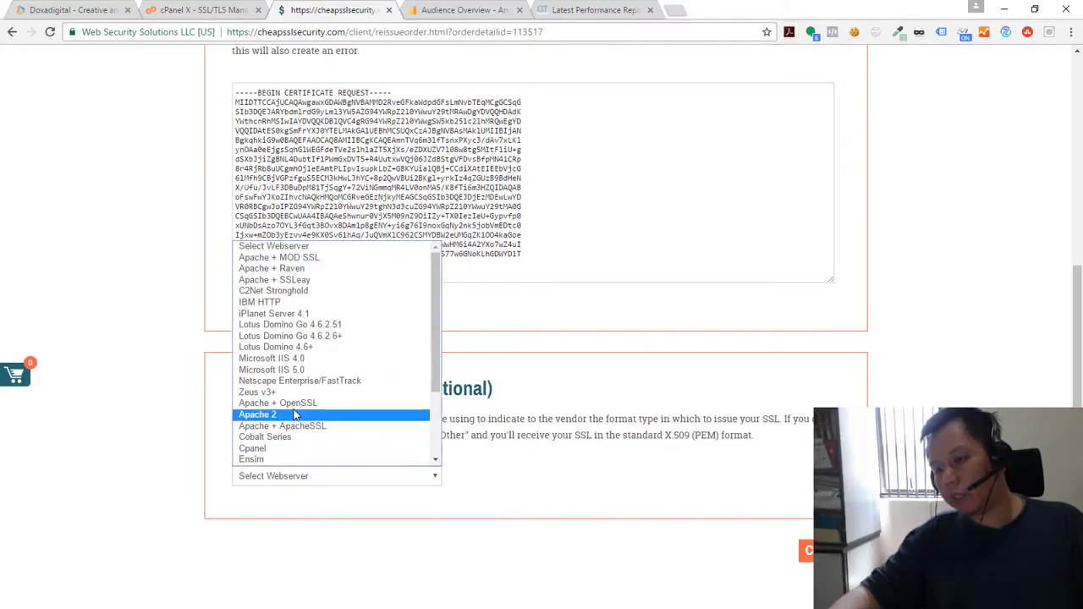
click(267, 449)
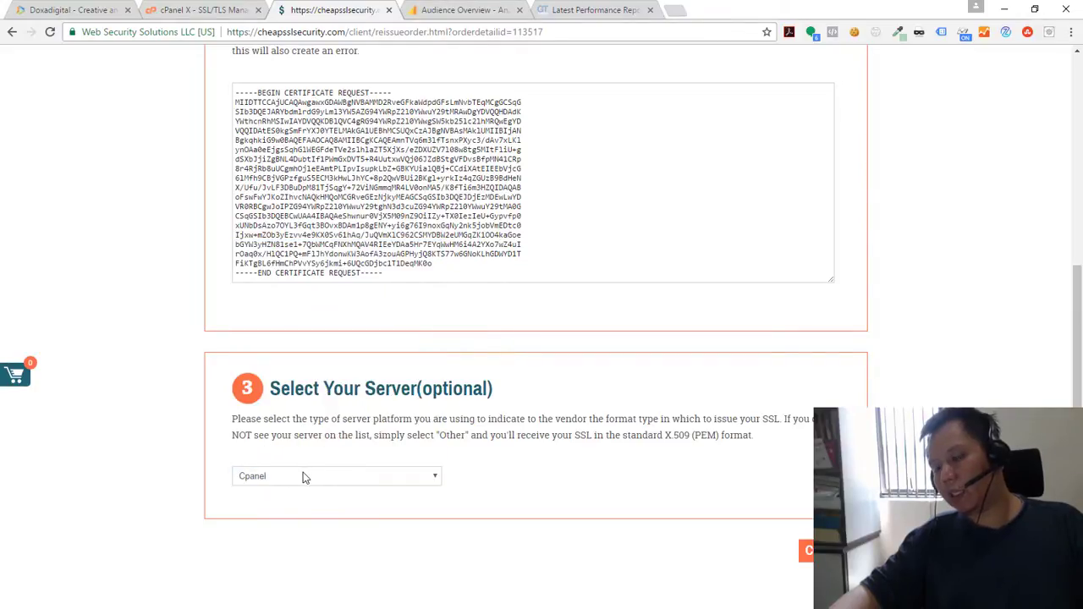
click(180, 13)
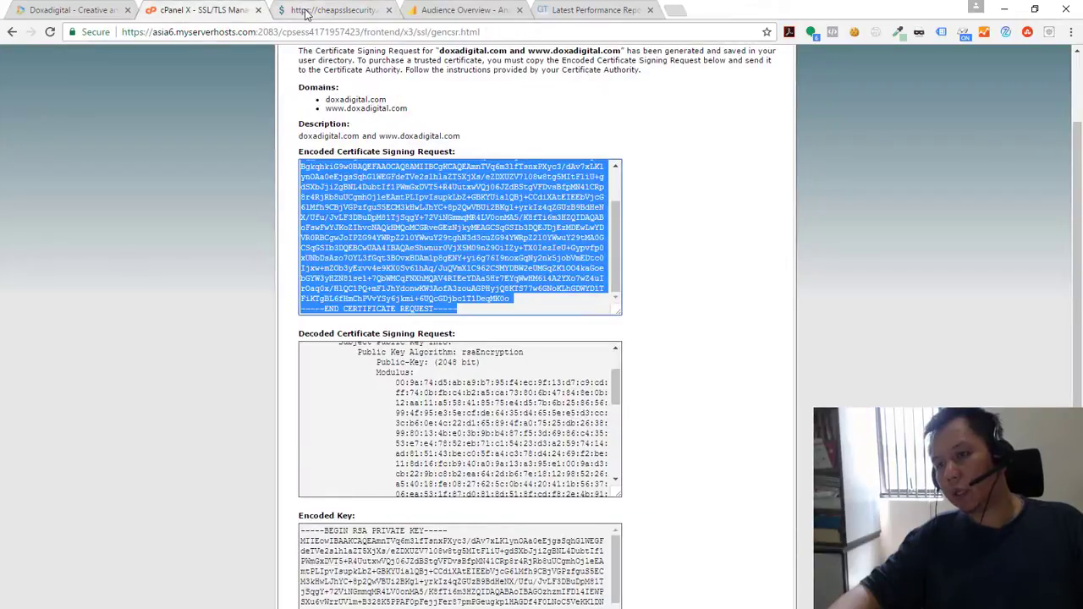
click(307, 11)
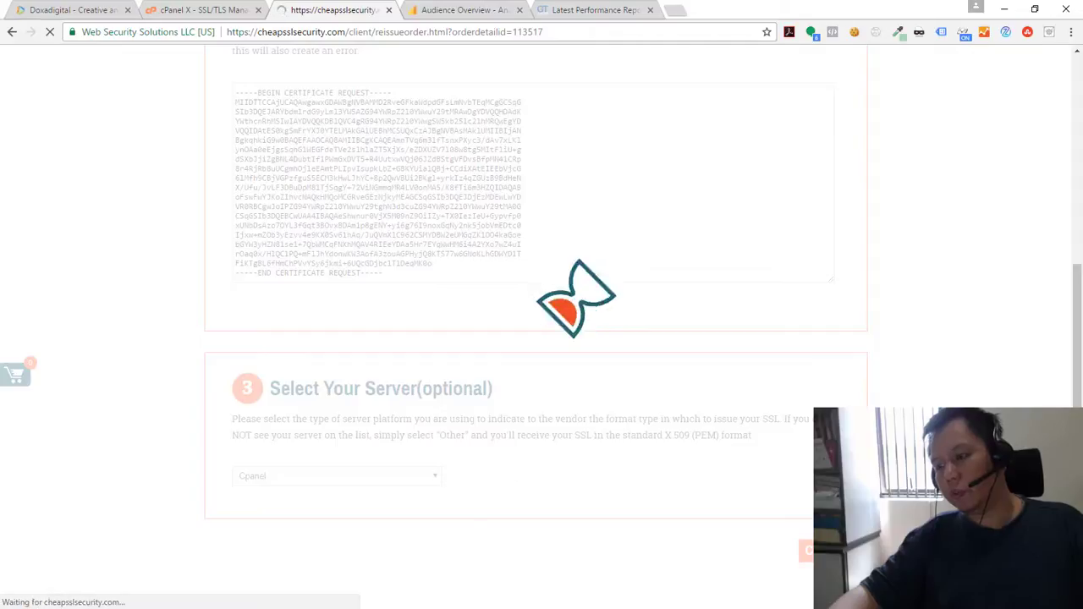
Step: Review the doxadigital.com domain and company details read from the CSR
scroll(484, 439, down, 2)
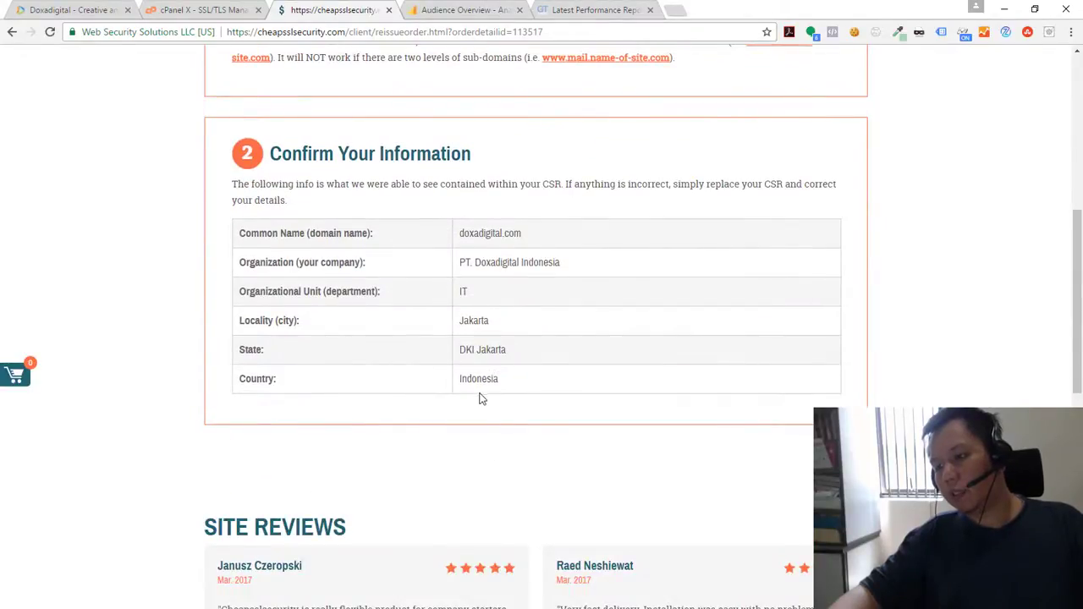
scroll(512, 457, up, 2)
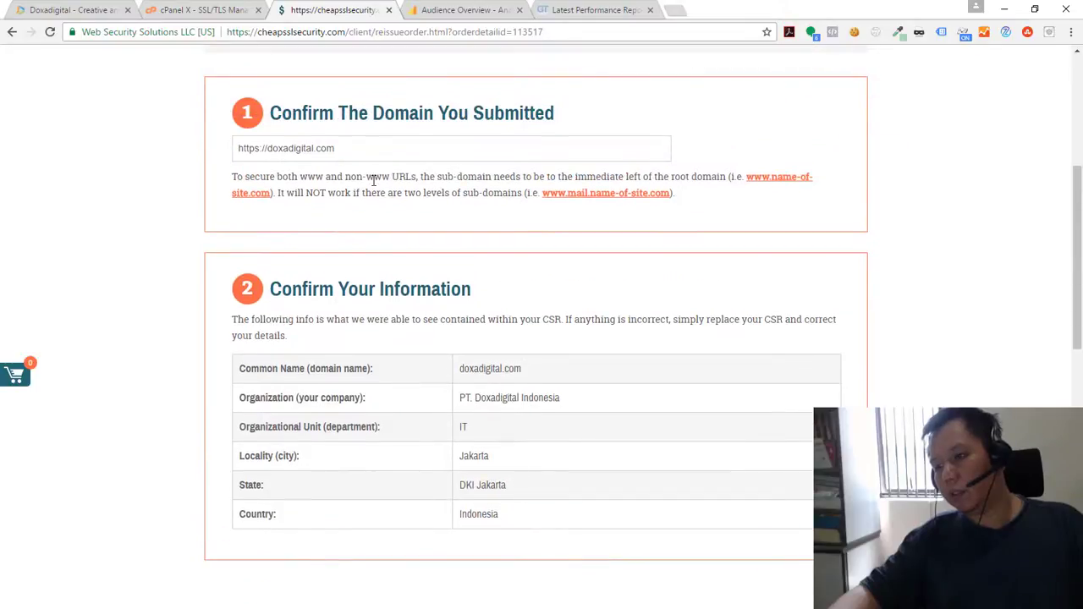
scroll(434, 289, down, 1)
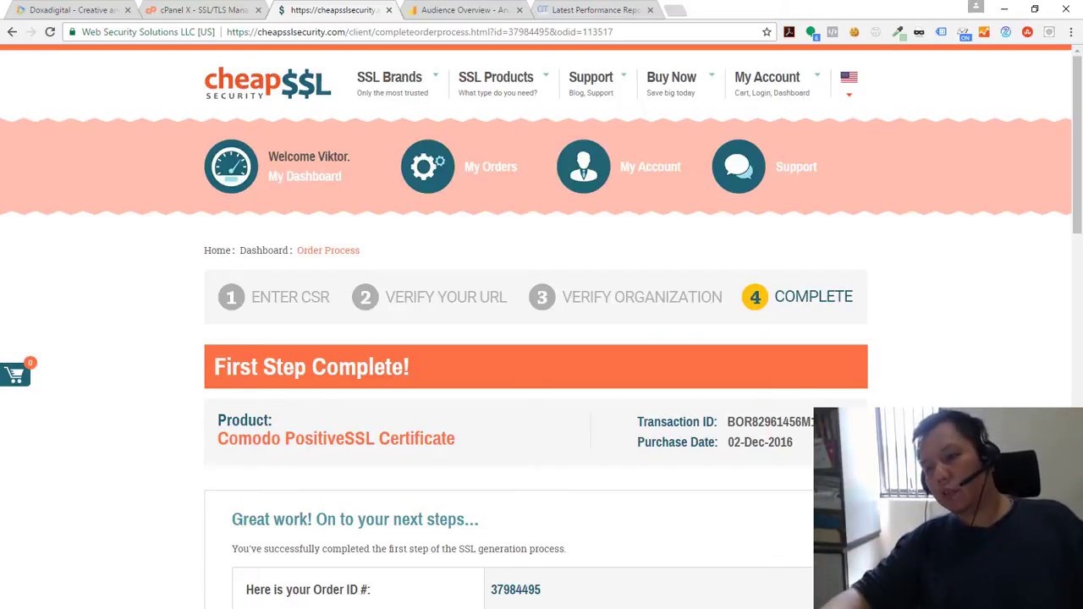
scroll(476, 326, down, 3)
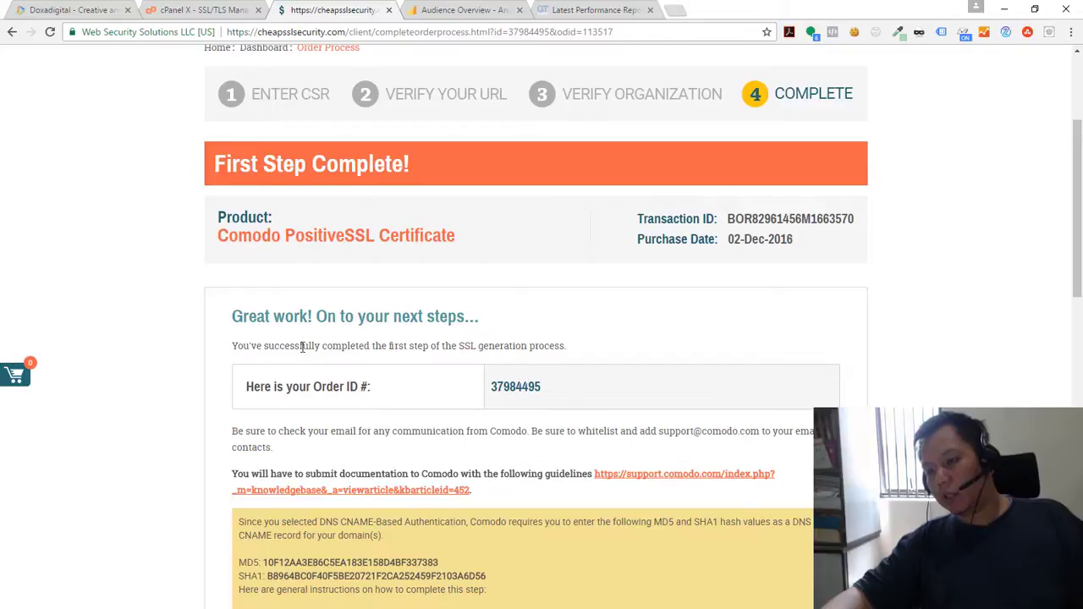
scroll(302, 347, down, 3)
scroll(469, 256, up, 3)
scroll(375, 327, down, 3)
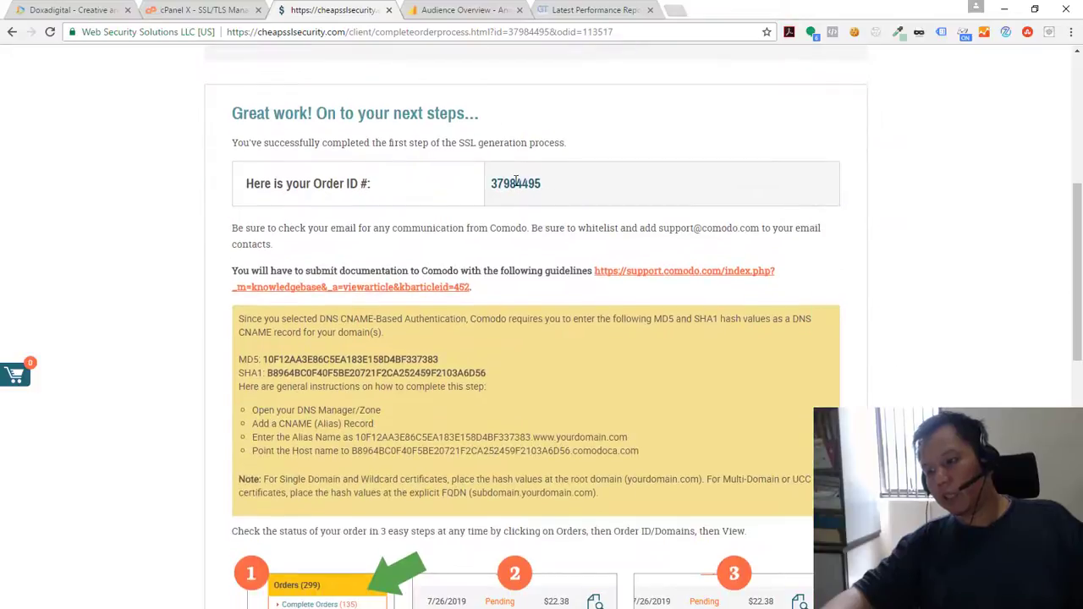
scroll(400, 279, down, 5)
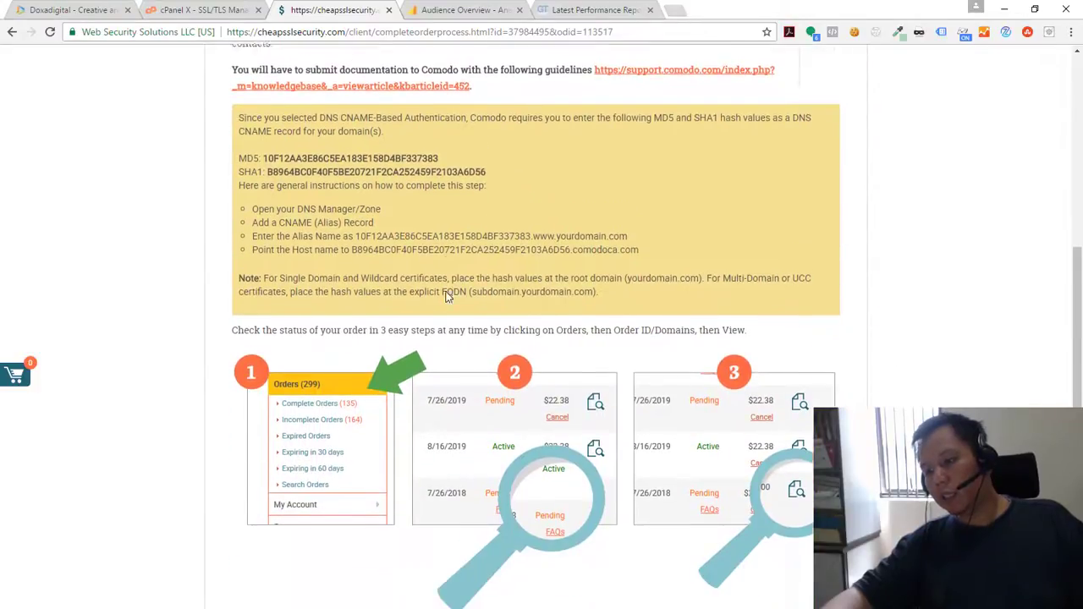
scroll(444, 294, down, 6)
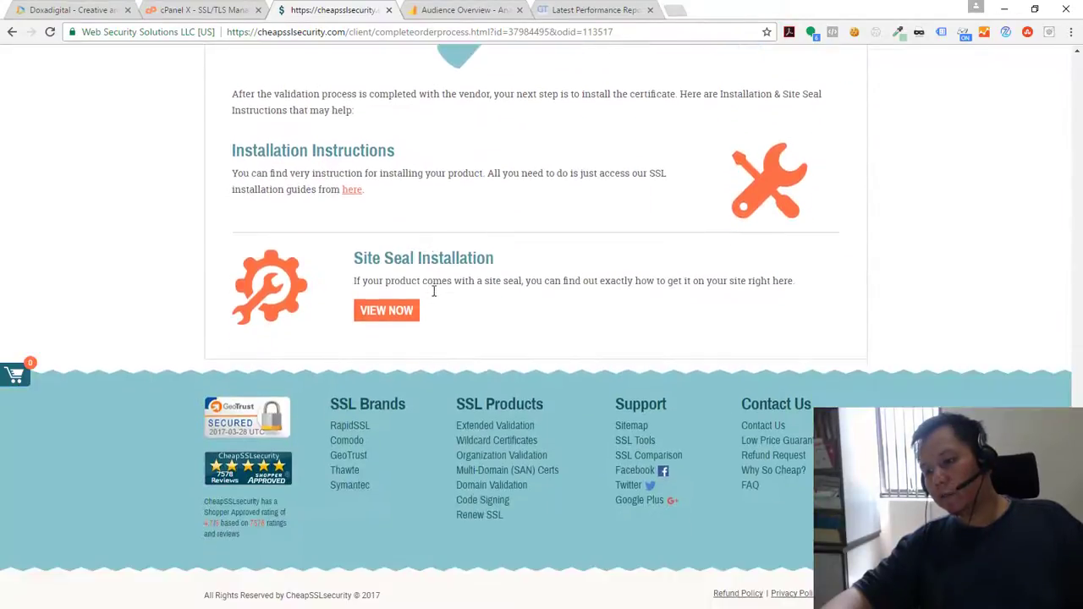
Step: Open My Orders and the pending doxadigital.com certificate order's details
key(Home)
click(489, 162)
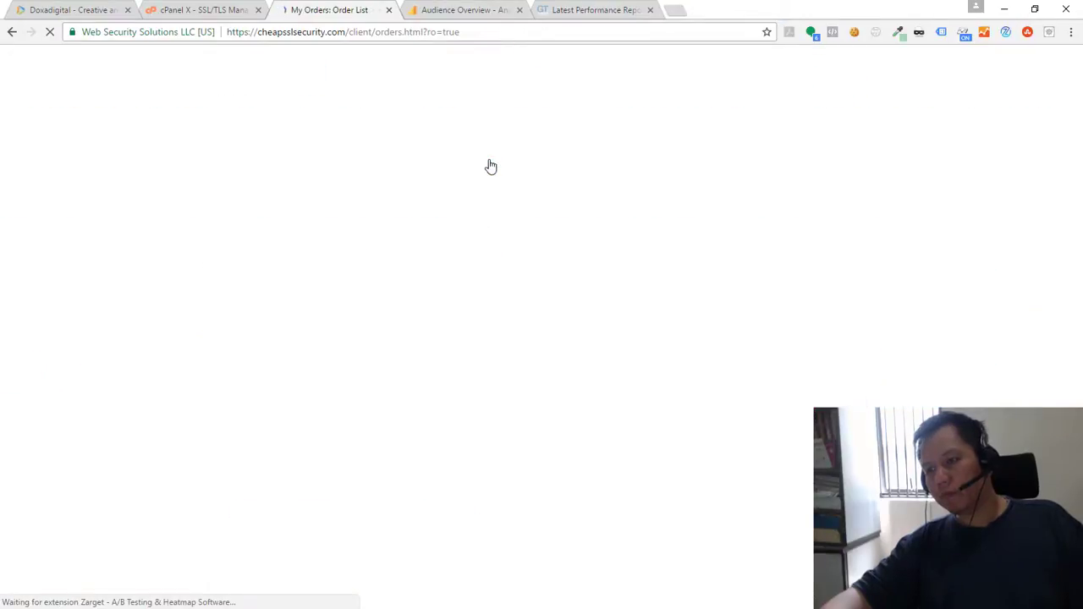
scroll(580, 273, down, 3)
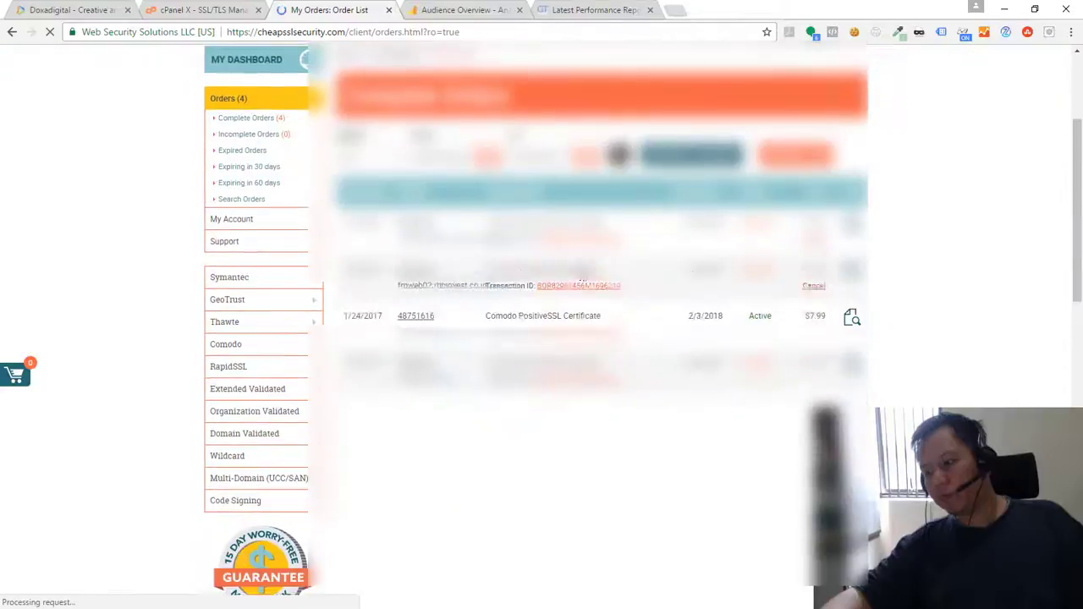
scroll(582, 279, down, 1)
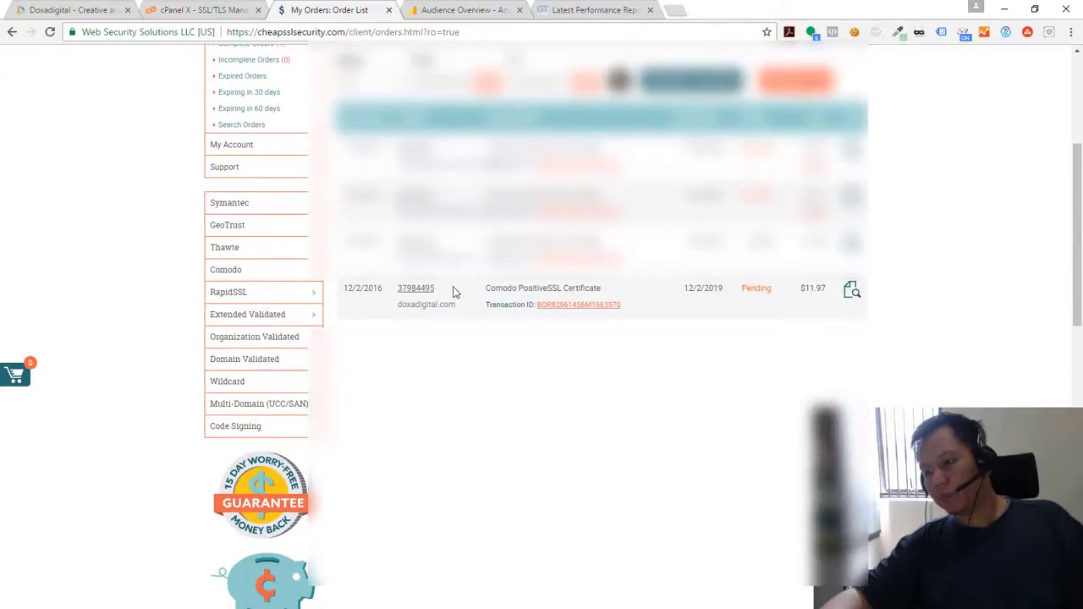
click(423, 290)
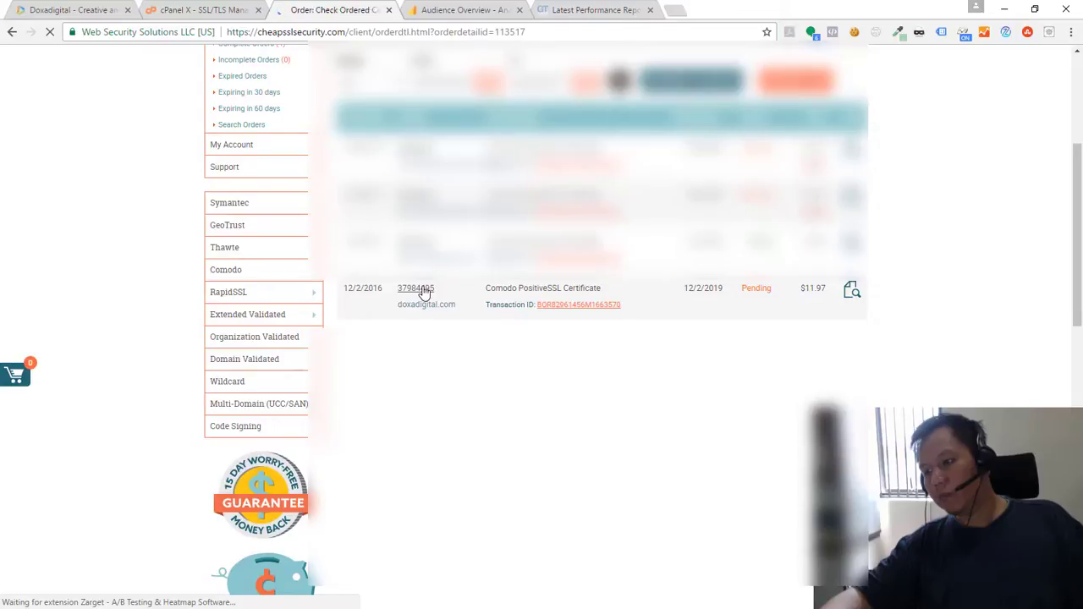
Step: Find the DNS Zone instructions and copy the CNAME alias name under CNAME Hash Values
scroll(518, 292, down, 2)
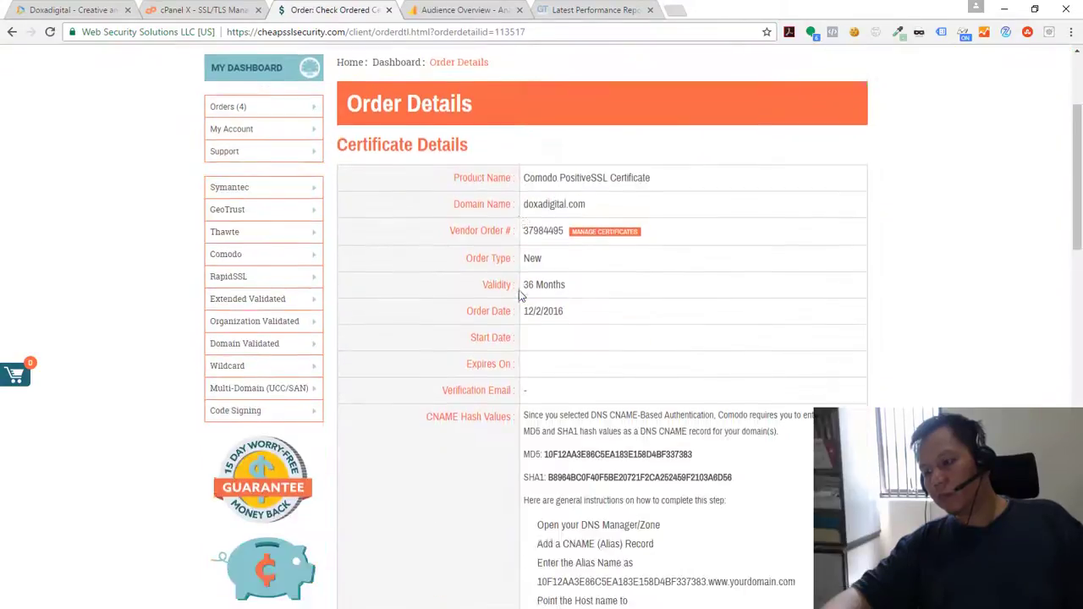
scroll(519, 292, down, 3)
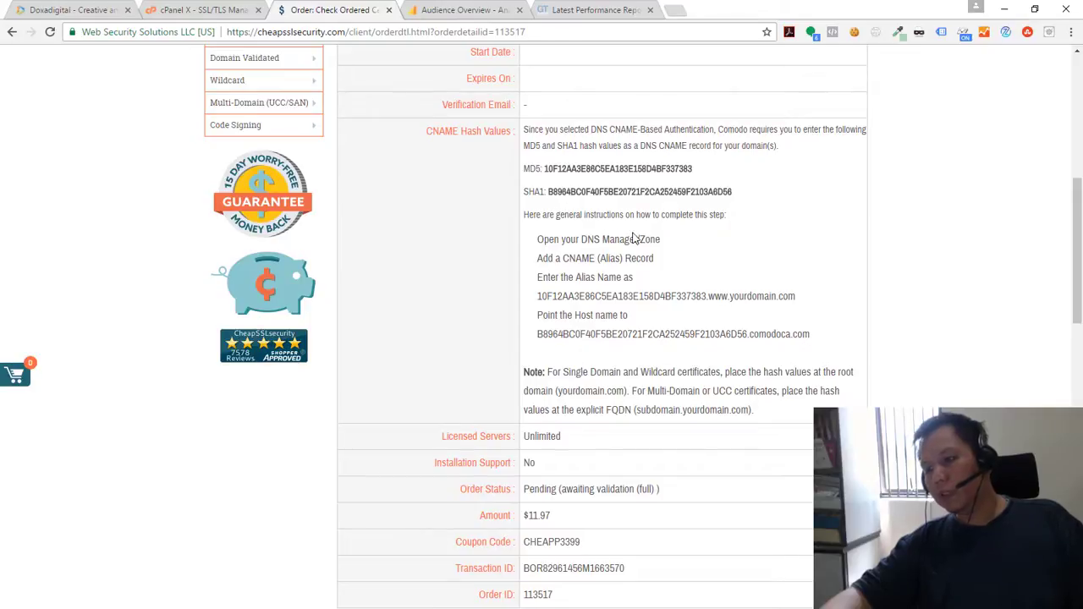
scroll(616, 250, up, 2)
scroll(611, 262, down, 1)
scroll(611, 261, down, 2)
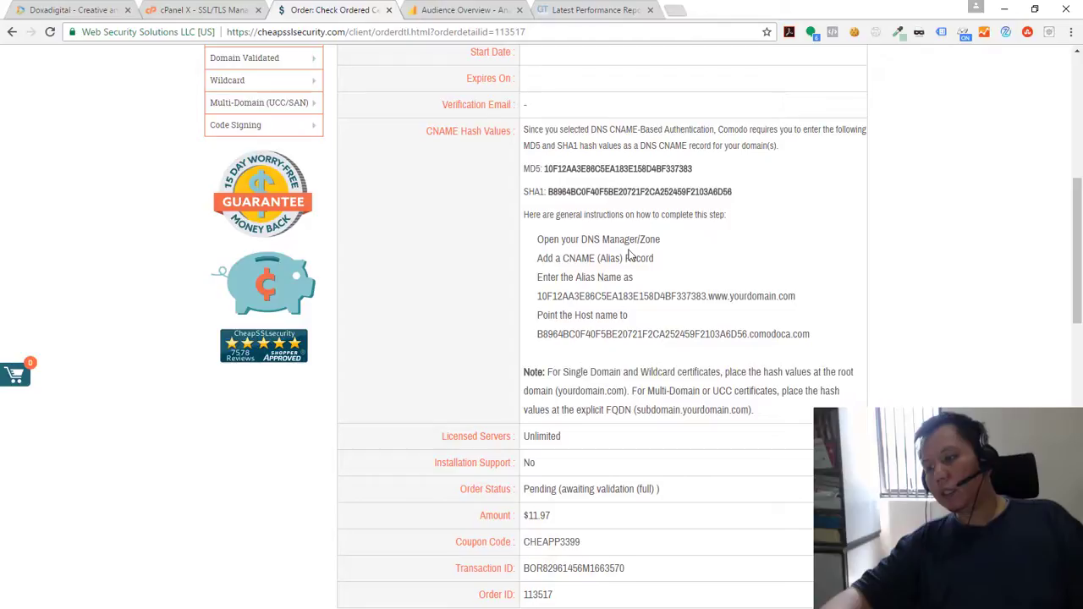
scroll(609, 274, up, 1)
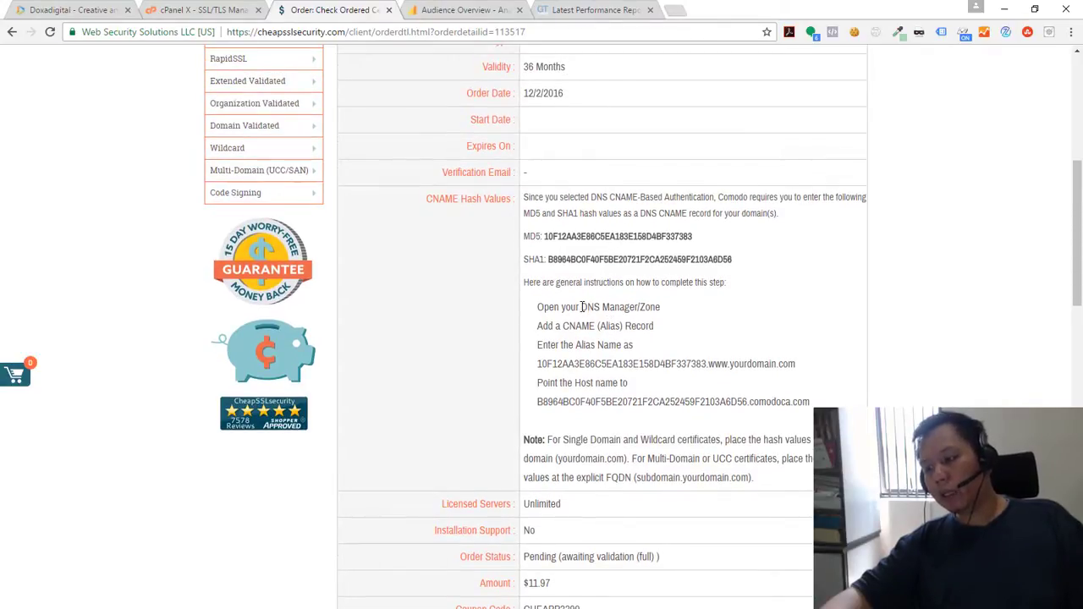
drag(581, 307, 664, 306)
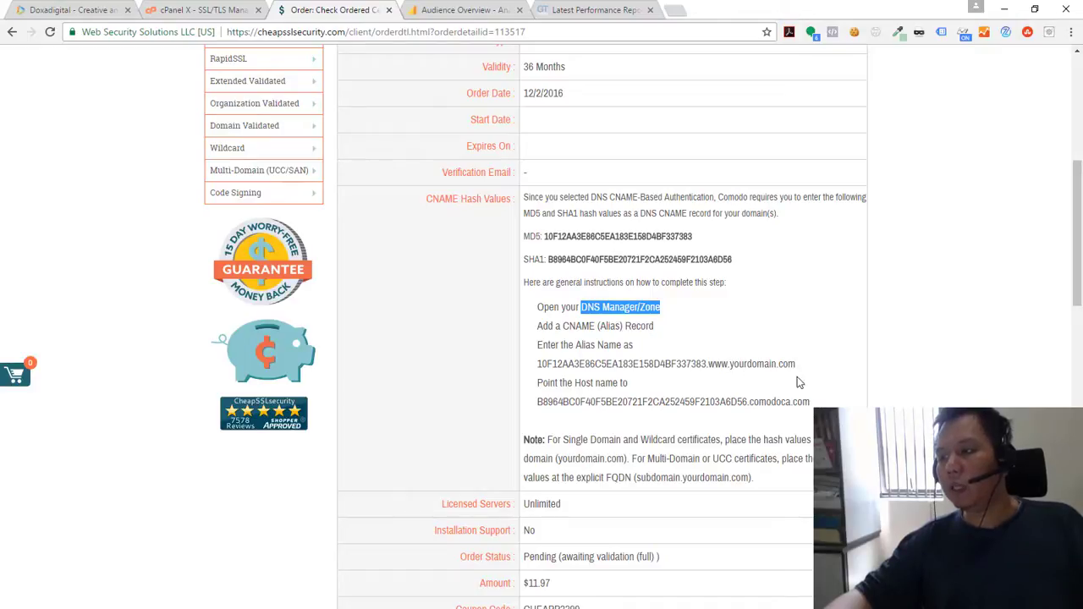
drag(801, 365, 530, 368)
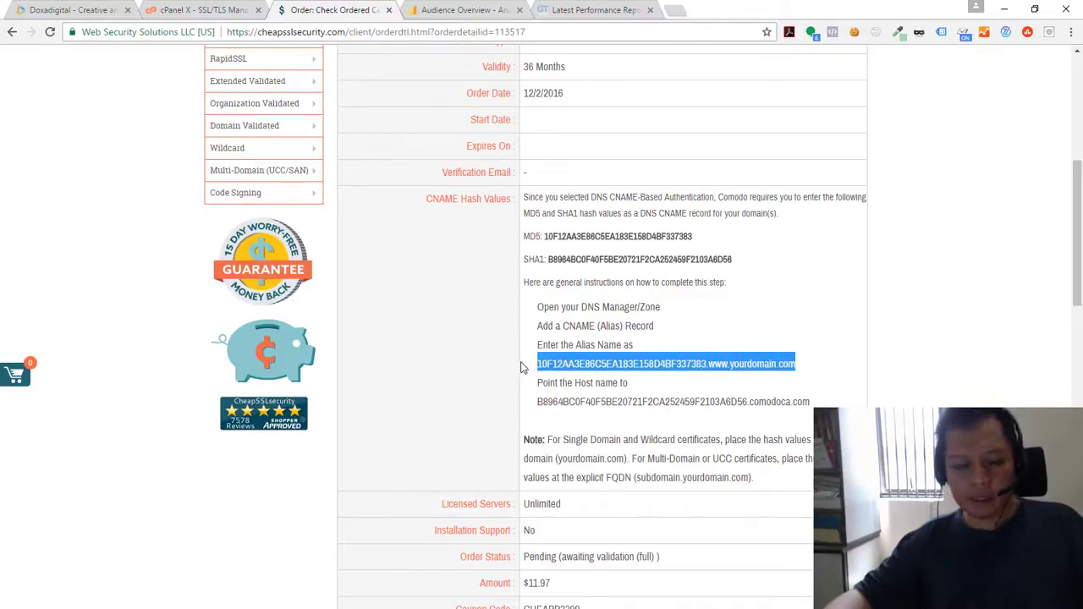
Step: Open the cPanel home in a new tab and go to Advanced DNS Zone Editor
click(201, 10)
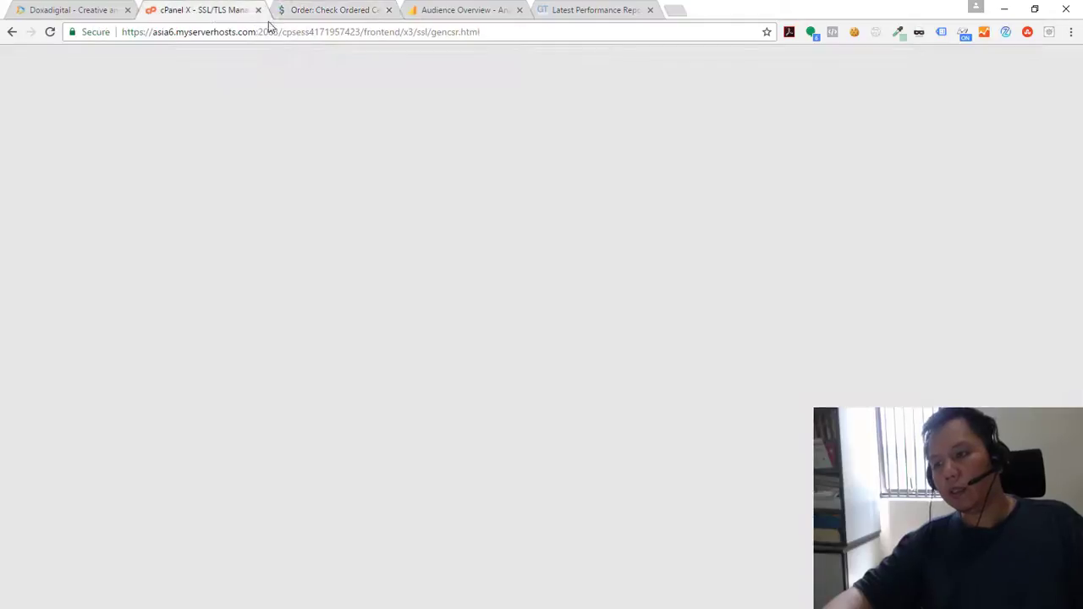
scroll(491, 291, up, 5)
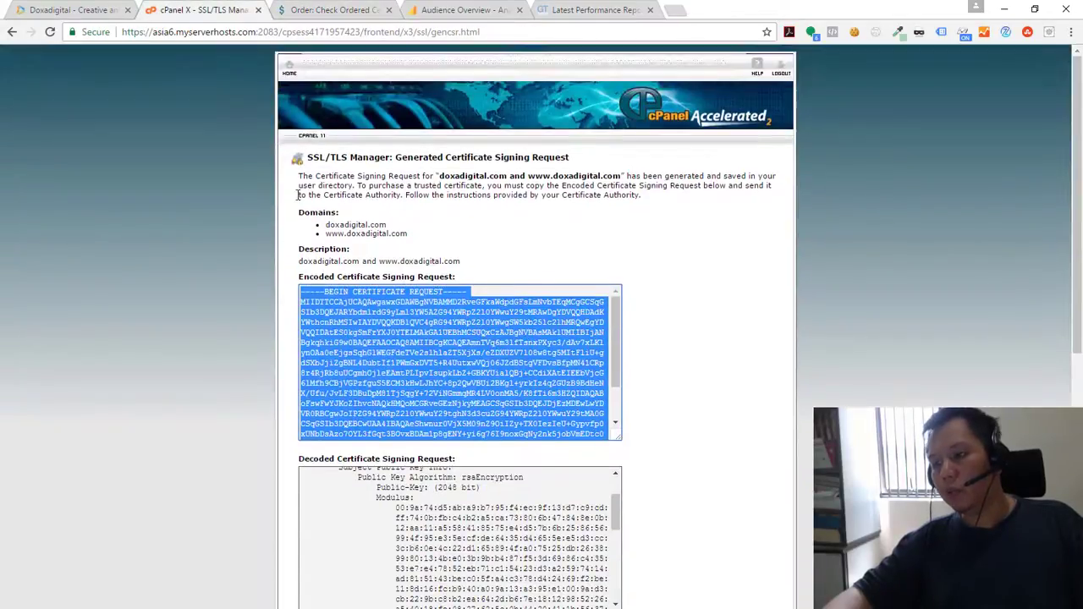
right_click(288, 69)
click(326, 88)
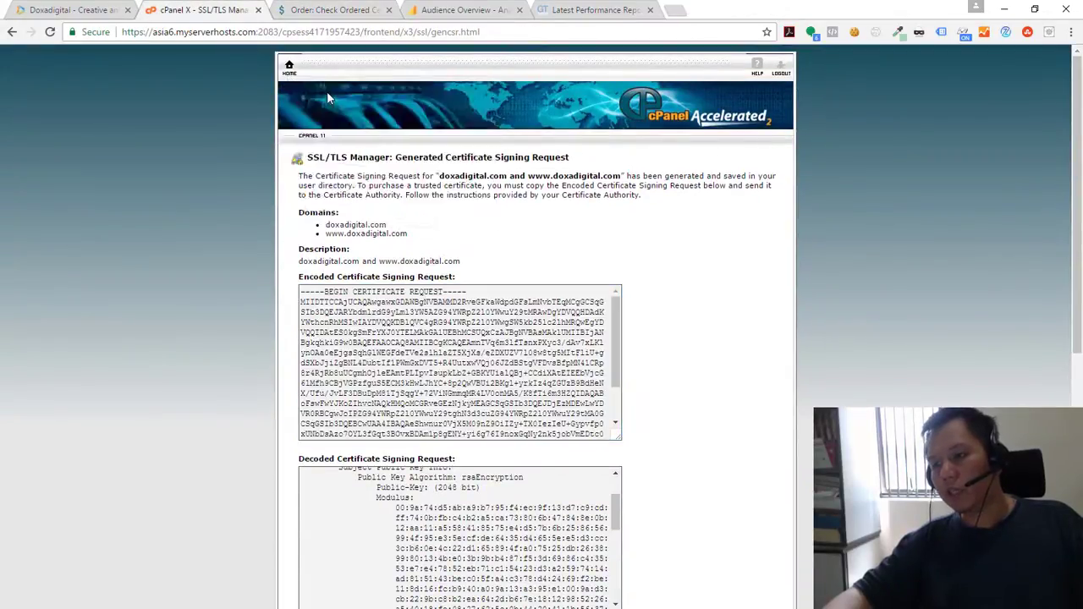
click(316, 10)
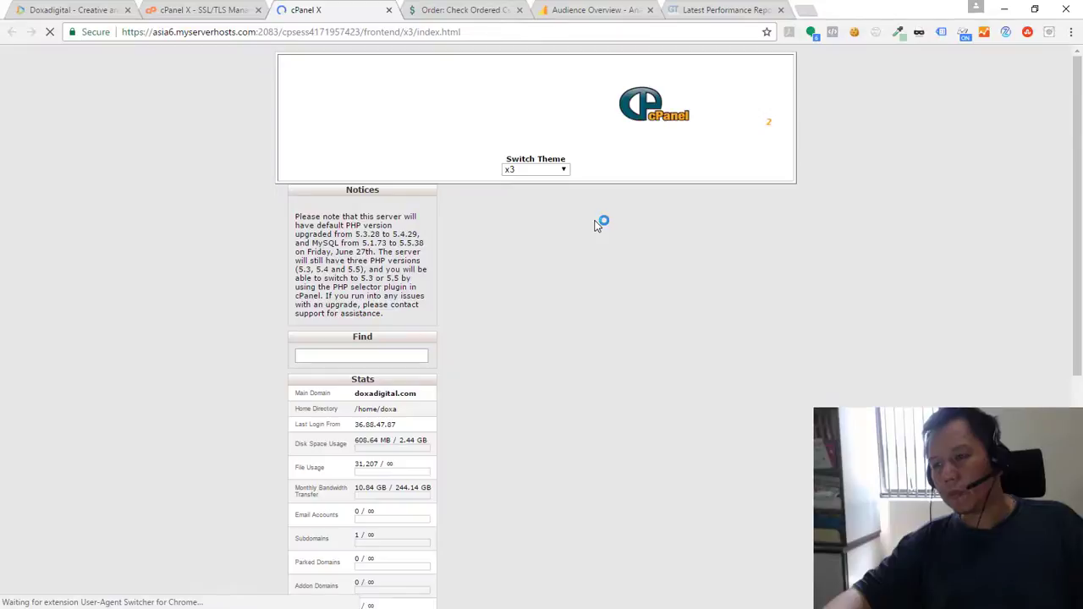
scroll(782, 390, down, 3)
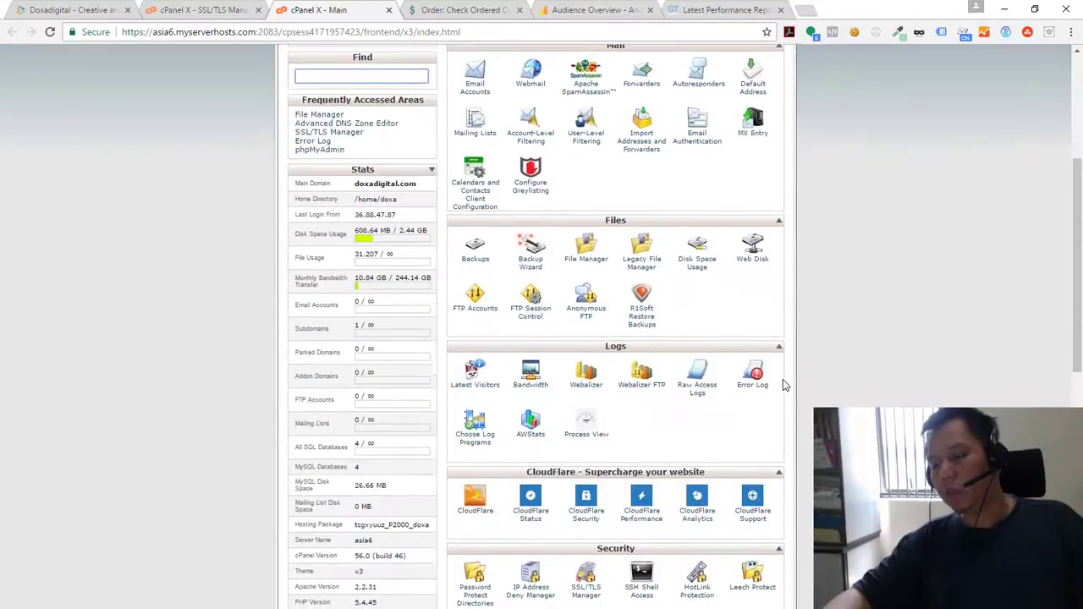
scroll(765, 364, down, 4)
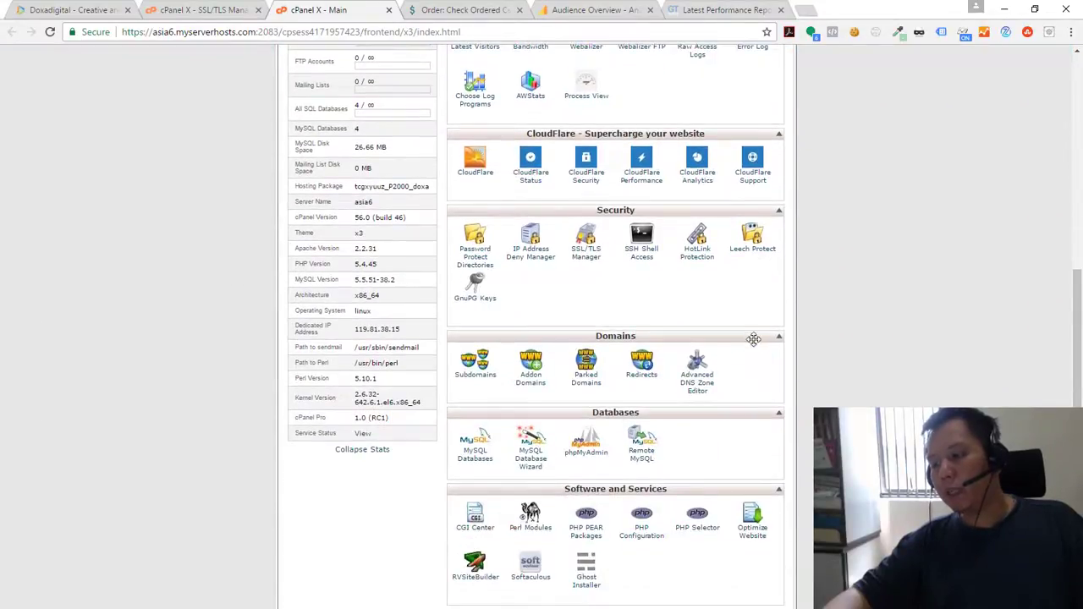
scroll(749, 344, down, 2)
click(690, 248)
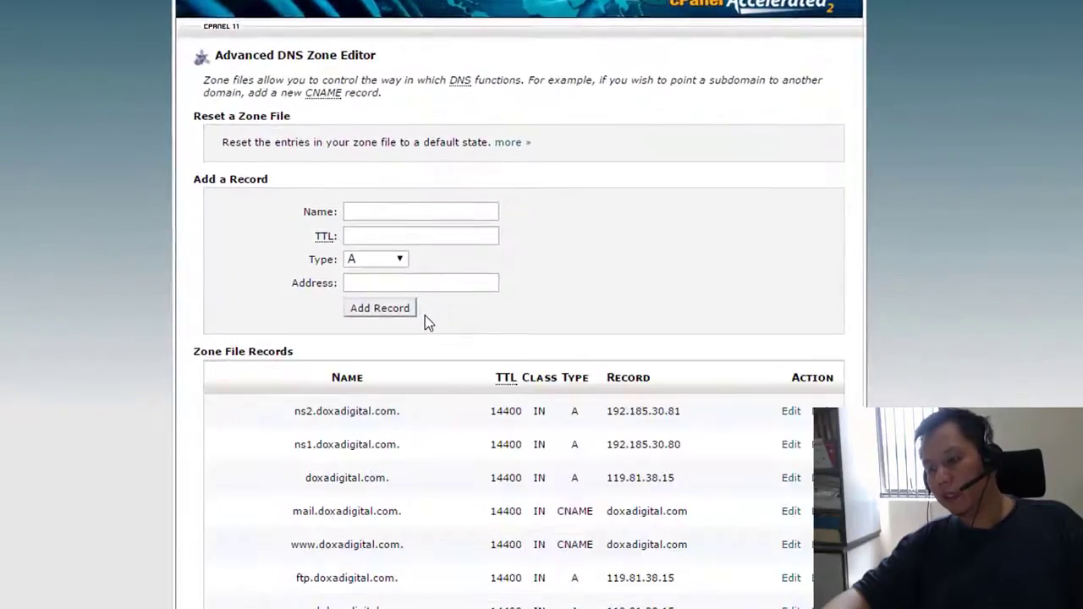
scroll(430, 277, down, 10)
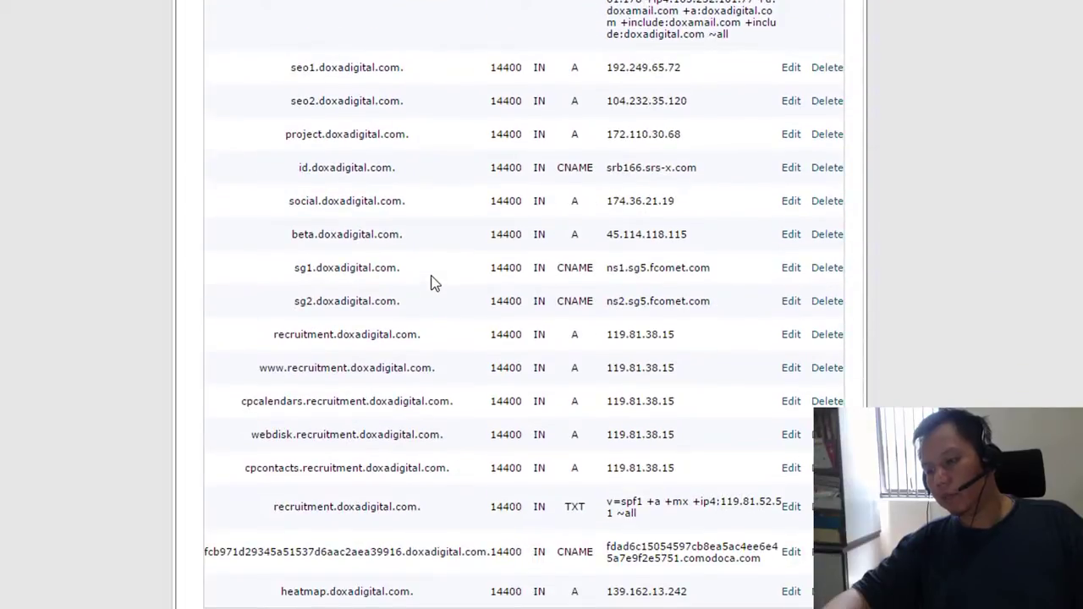
scroll(455, 298, up, 10)
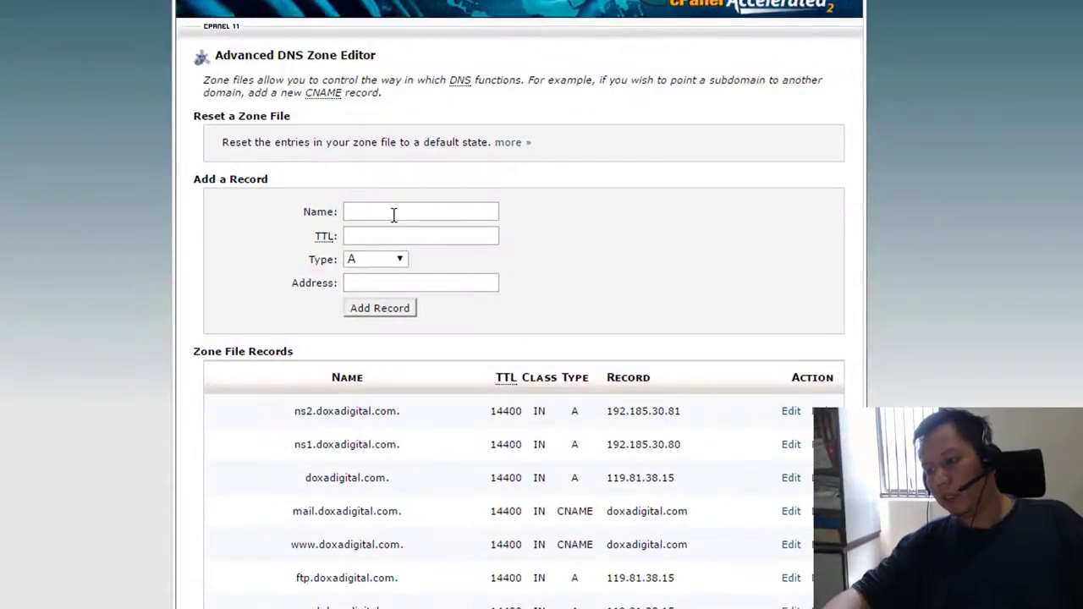
click(389, 212)
text(37383.www.yourdomain.com)
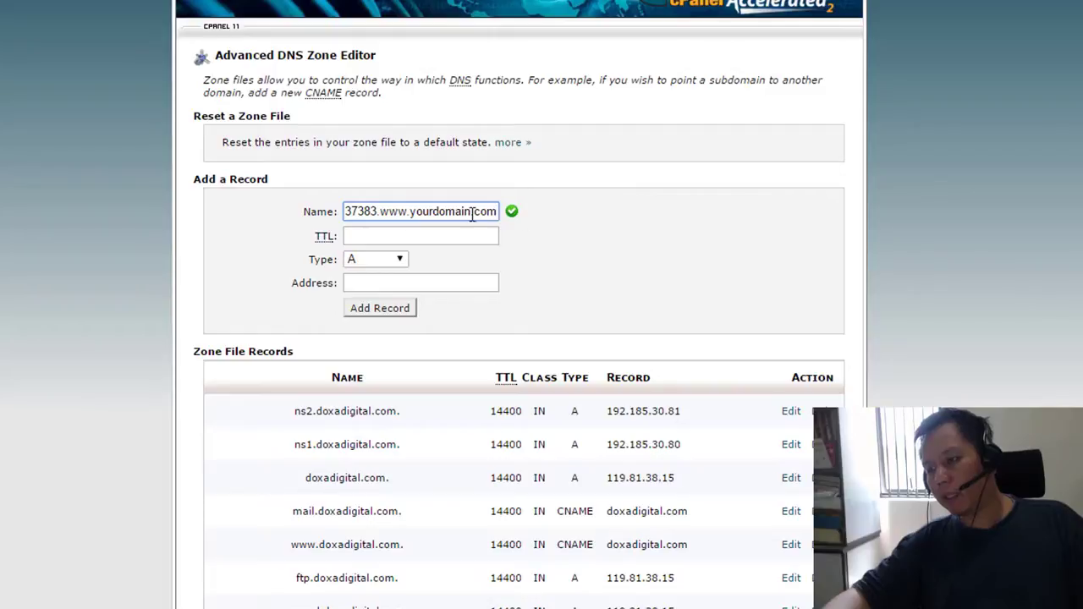
double_click(447, 212)
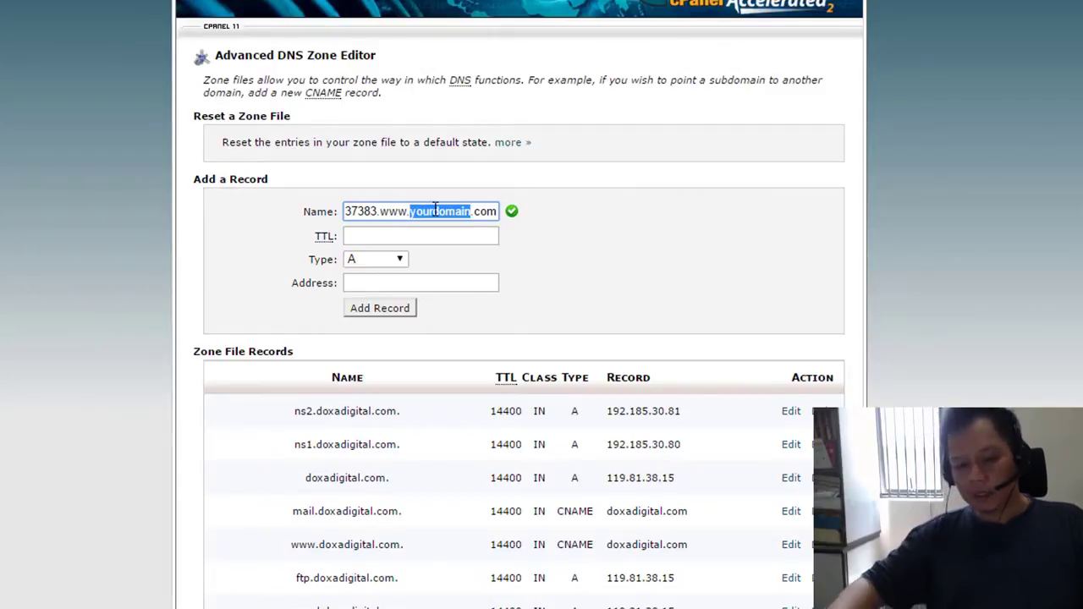
text(doxadigi)
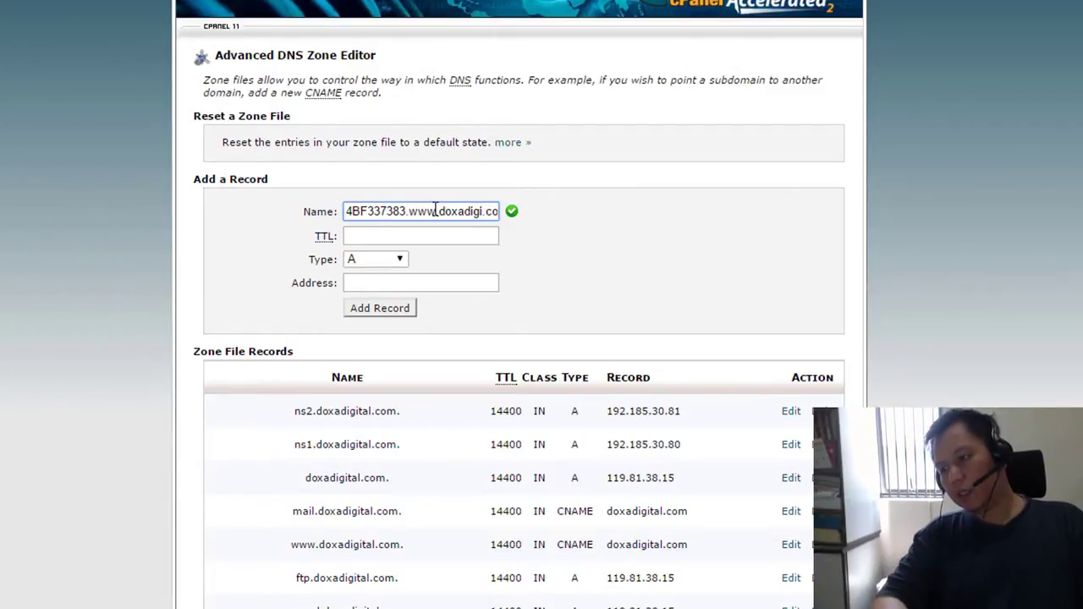
text(tal)
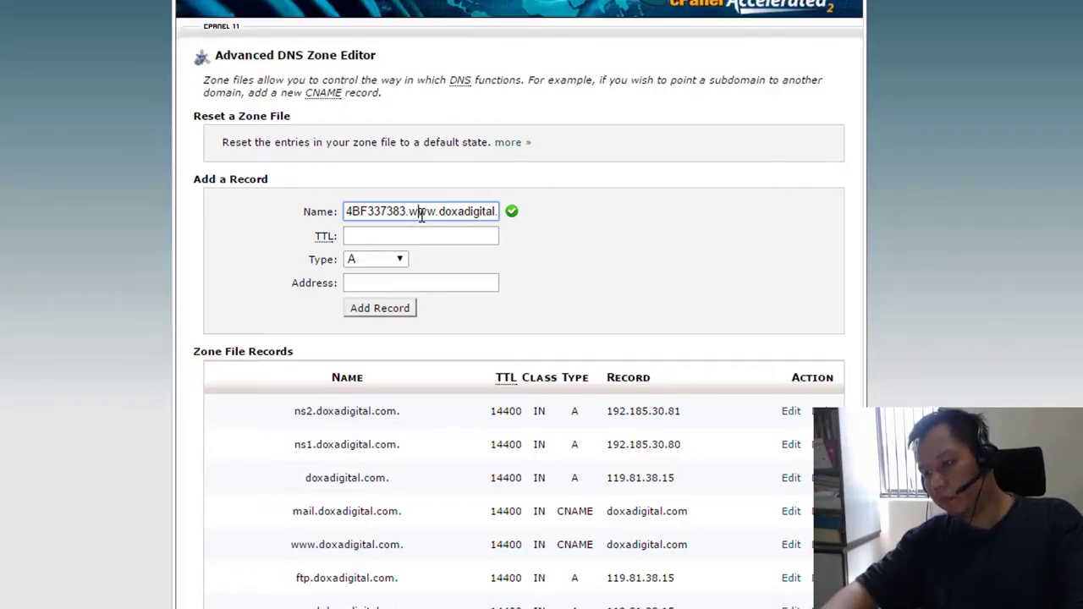
double_click(420, 216)
key(Delete)
key(Delete)
Step: Set the record's TTL to 14400 and its type to CNAME
click(445, 236)
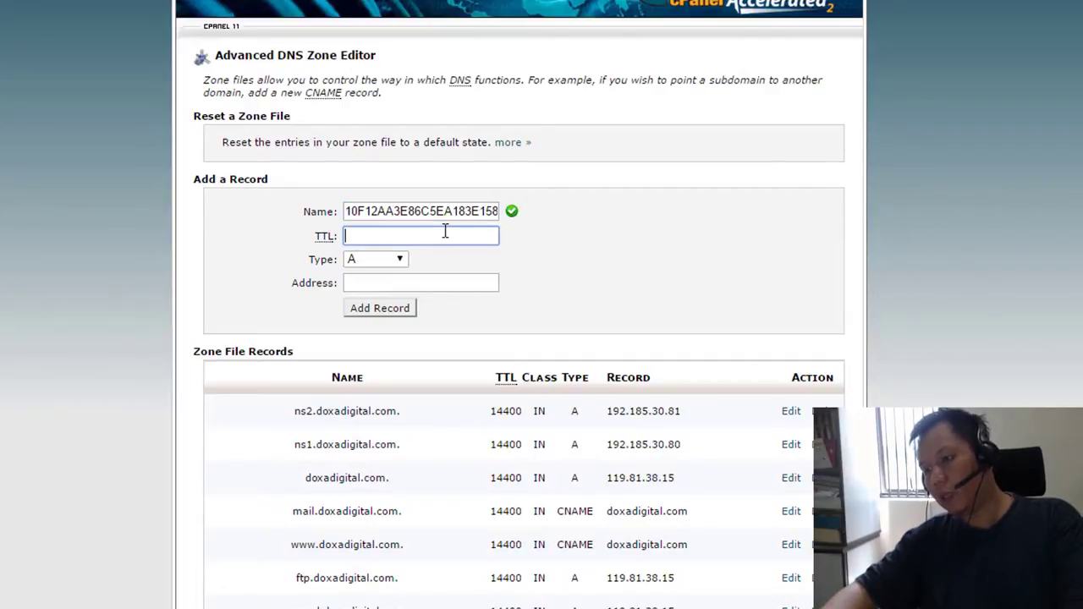
text(144)
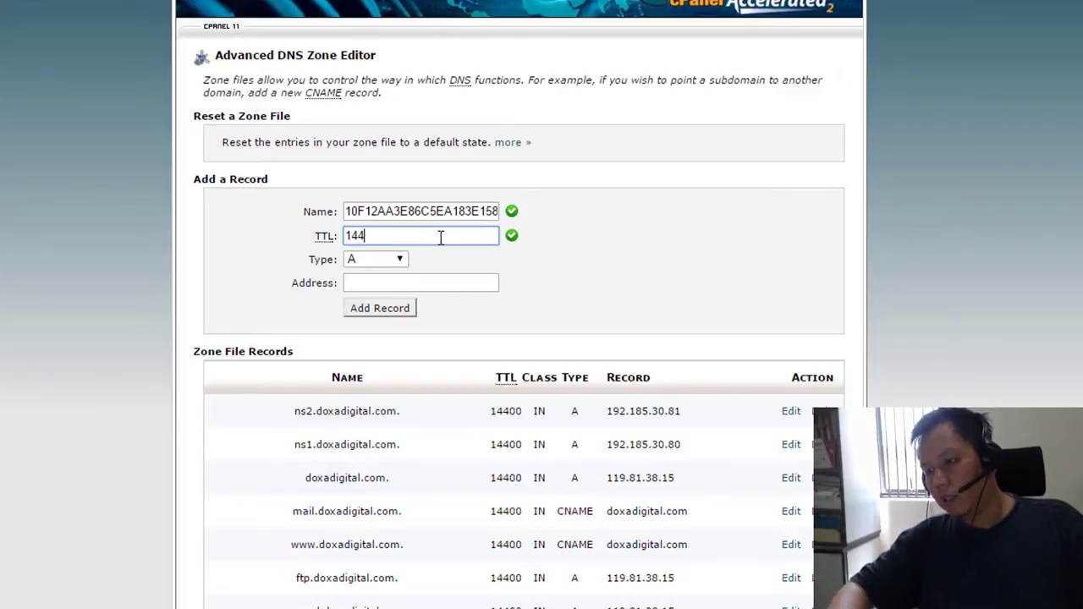
text(00)
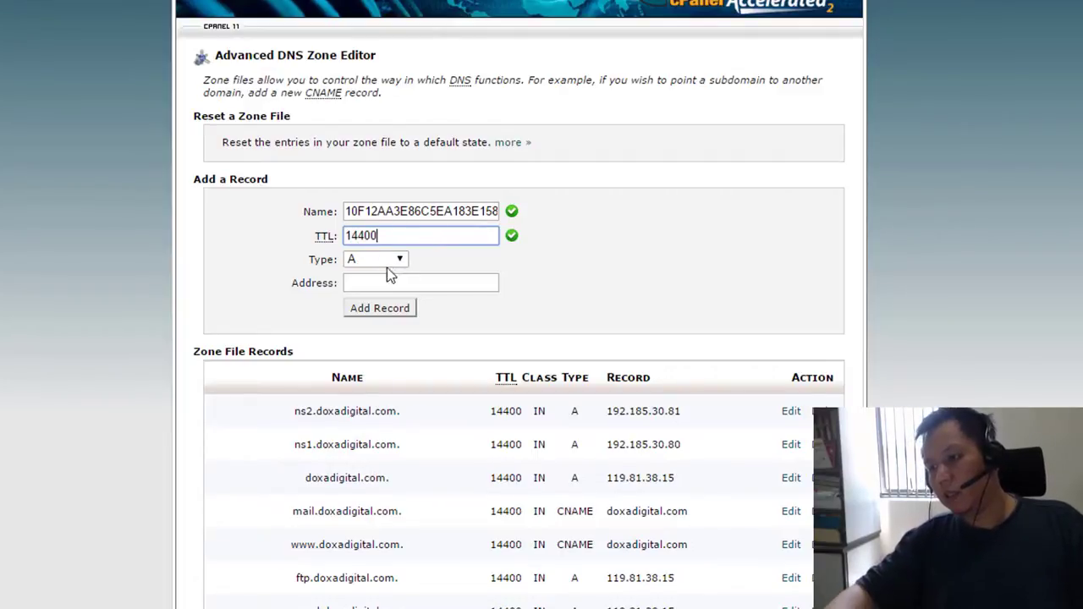
click(392, 261)
click(392, 261)
click(385, 304)
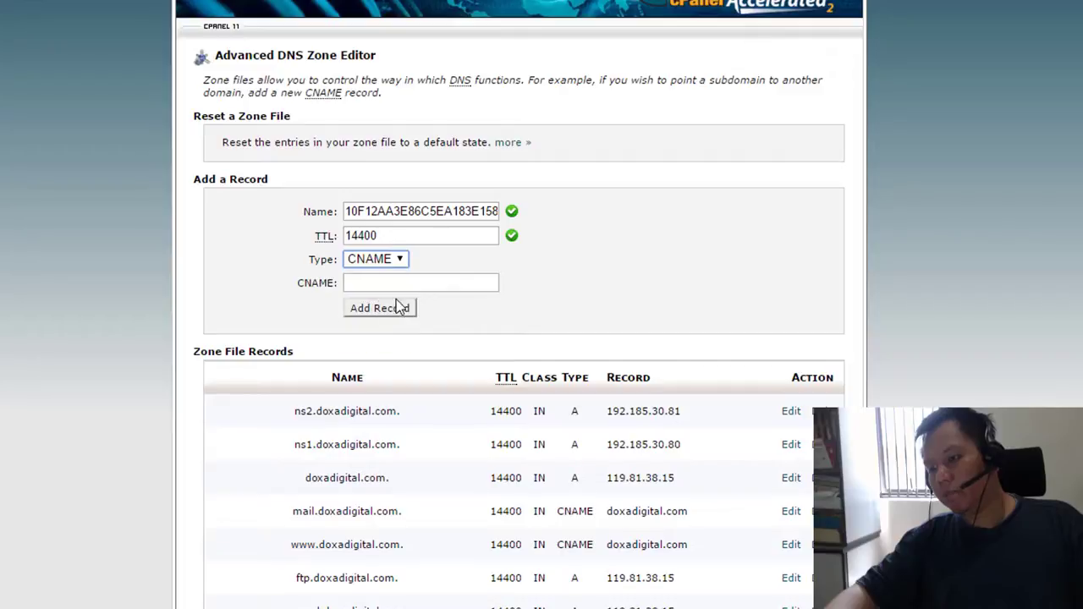
Step: Paste the comodoca.com host as the CNAME target, verify the alias, and add the record
click(404, 284)
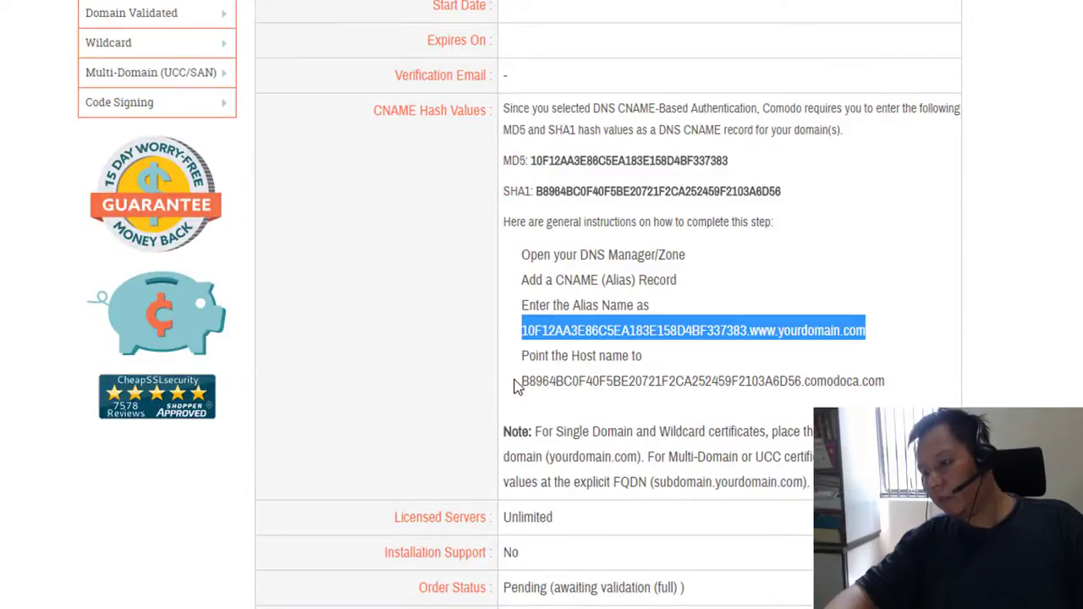
drag(518, 386, 886, 391)
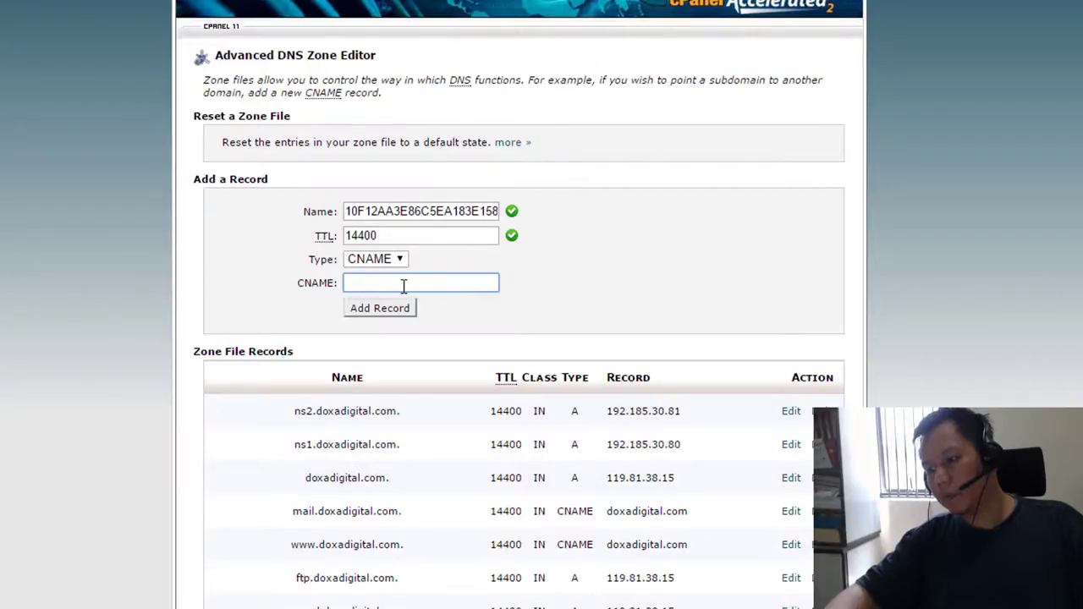
key(ctrl+v)
scroll(874, 338, down, 10)
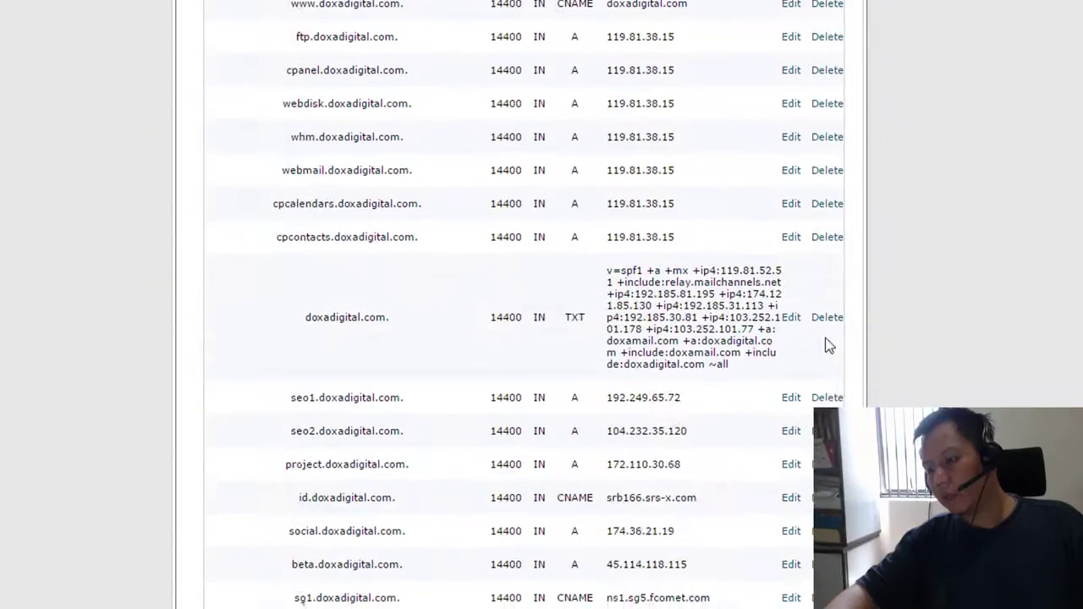
scroll(766, 334, up, 10)
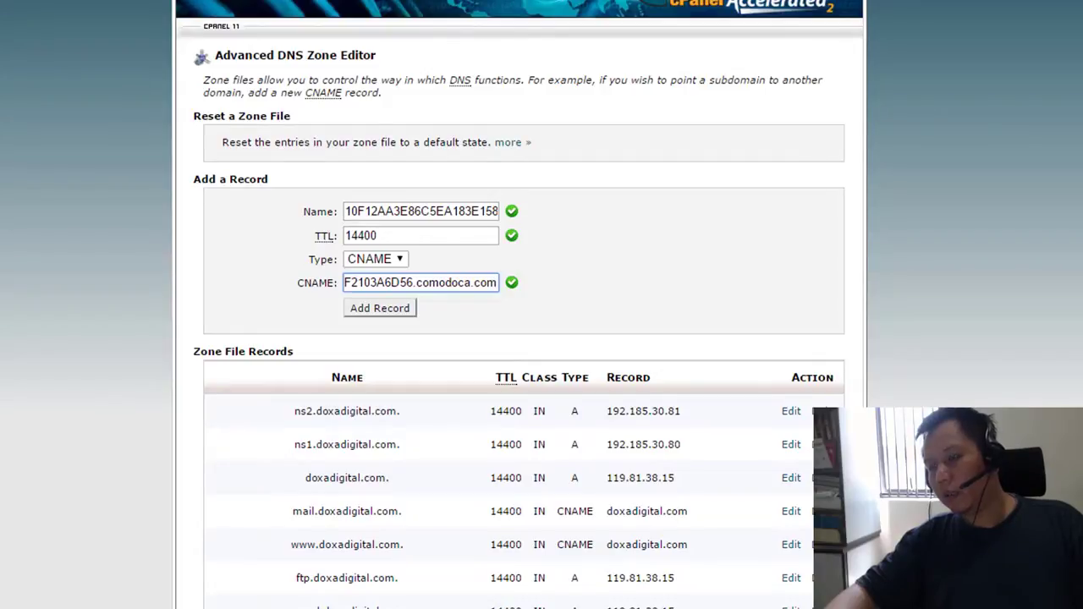
key(ctrl+Tab)
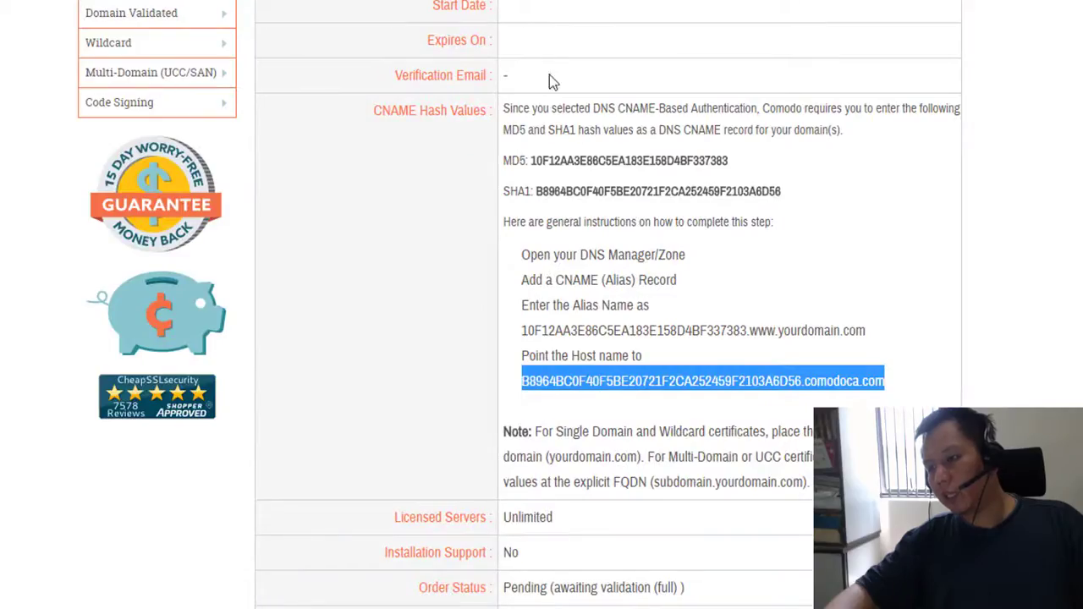
drag(530, 336, 871, 329)
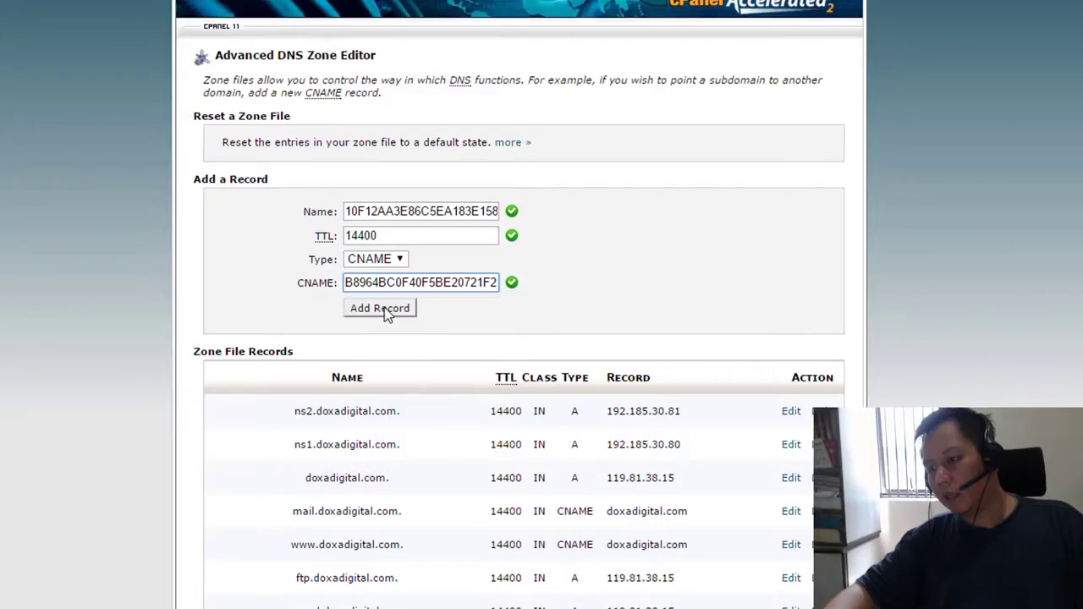
click(383, 308)
scroll(385, 307, down, 10)
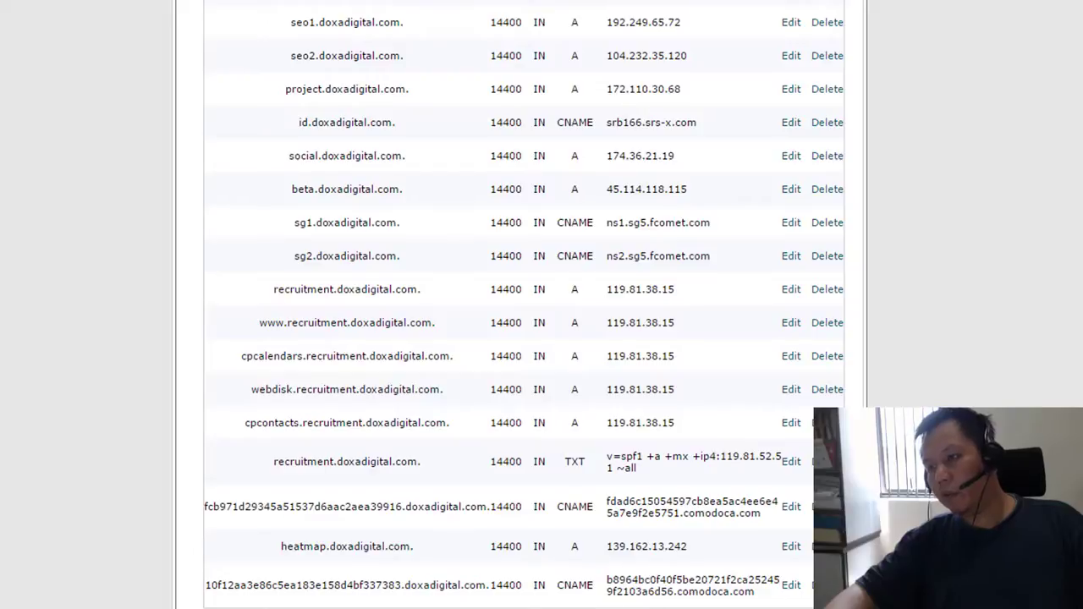
Step: Check the order's authentication statuses (CSR completed, DCV not completed), then bring up MXToolbox CNAME Lookup
key(ctrl+Tab)
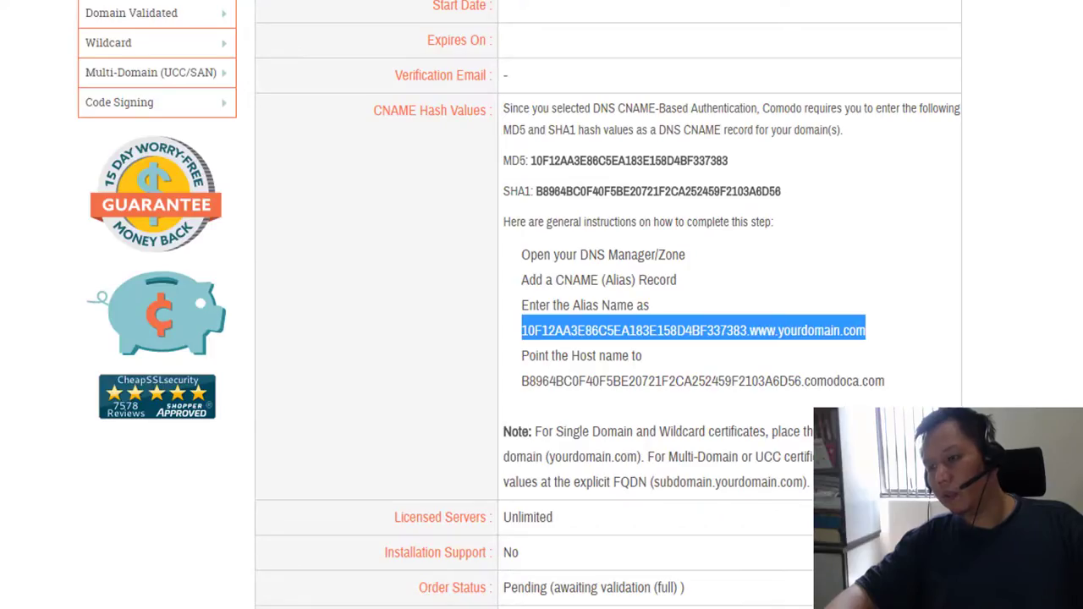
scroll(732, 303, down, 5)
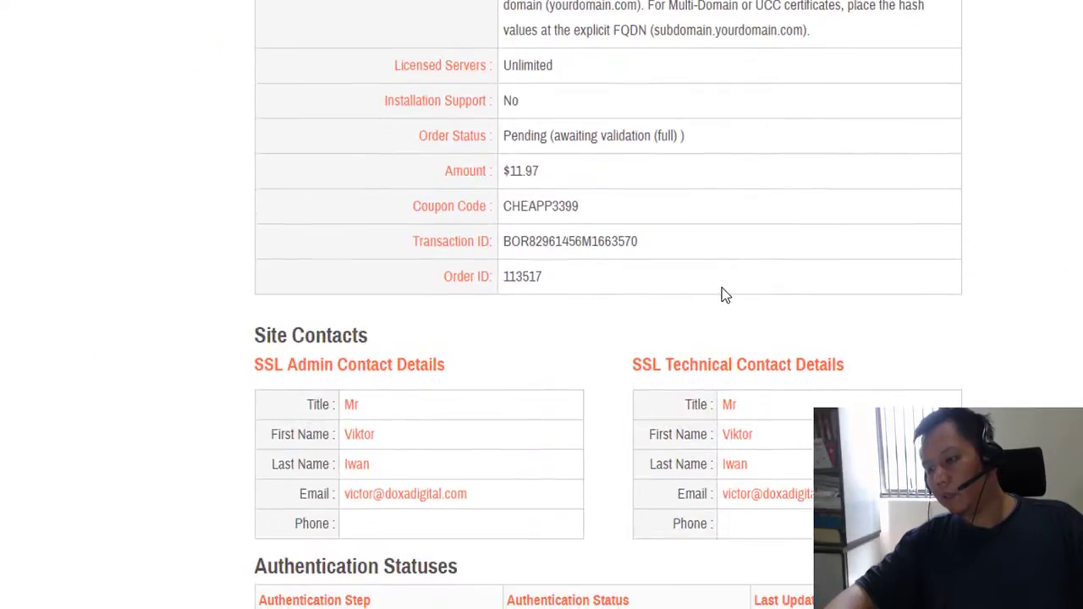
scroll(723, 292, down, 3)
scroll(725, 294, down, 2)
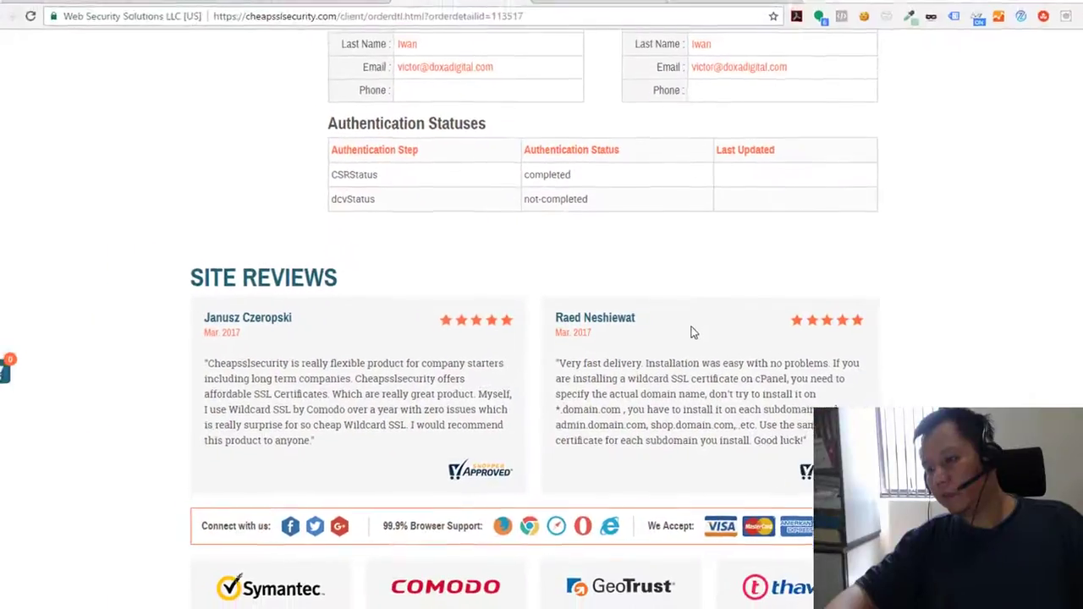
key(ctrl+Tab)
click(272, 218)
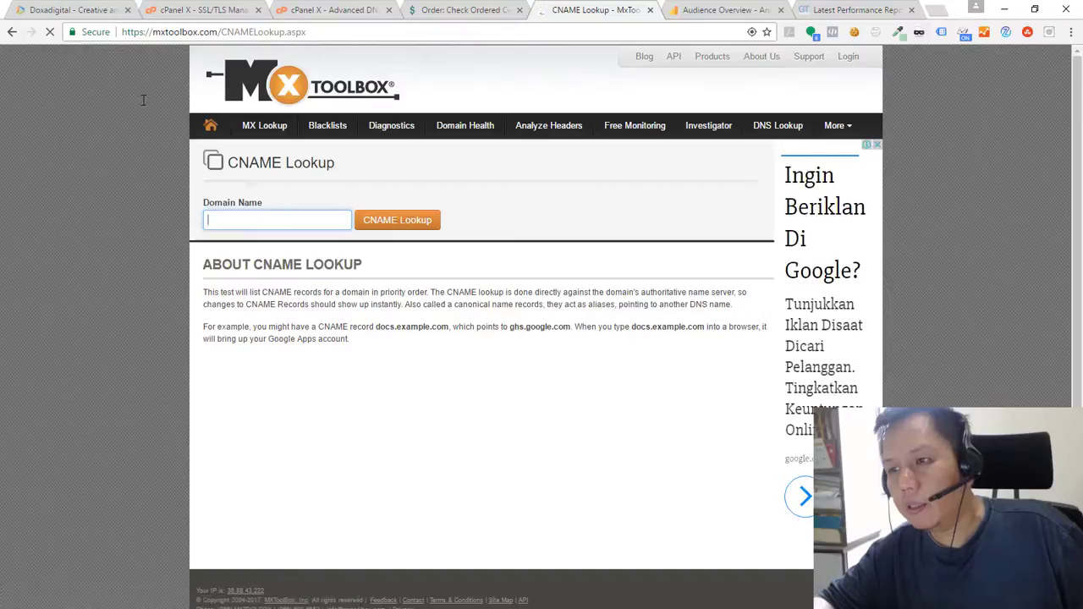
Step: Look up the pasted alias and confirm its CNAME points to comodoca.com, then return to the order
key(ctrl+v)
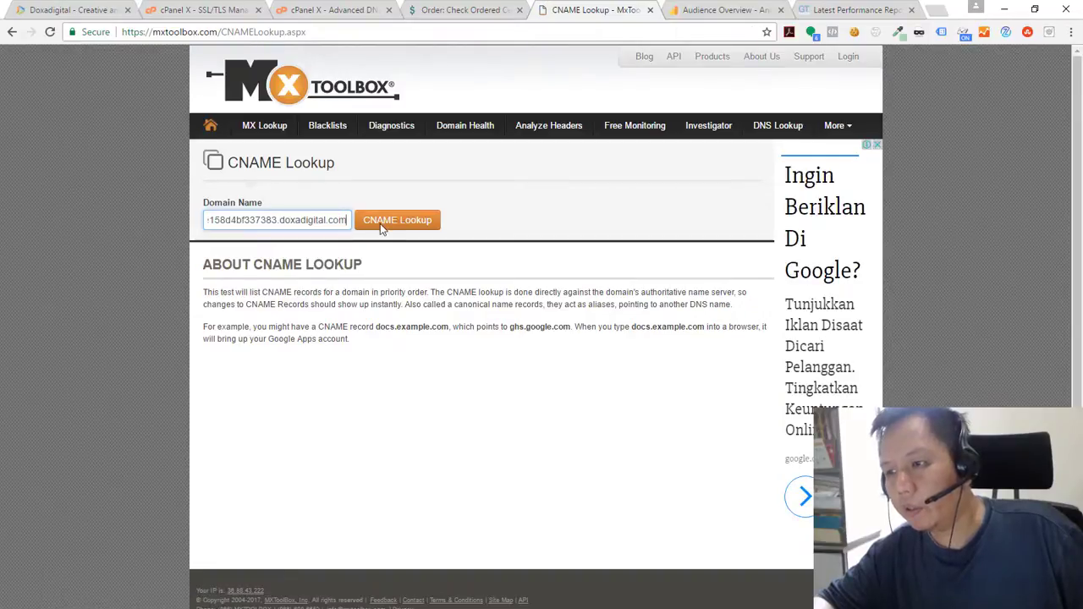
click(380, 224)
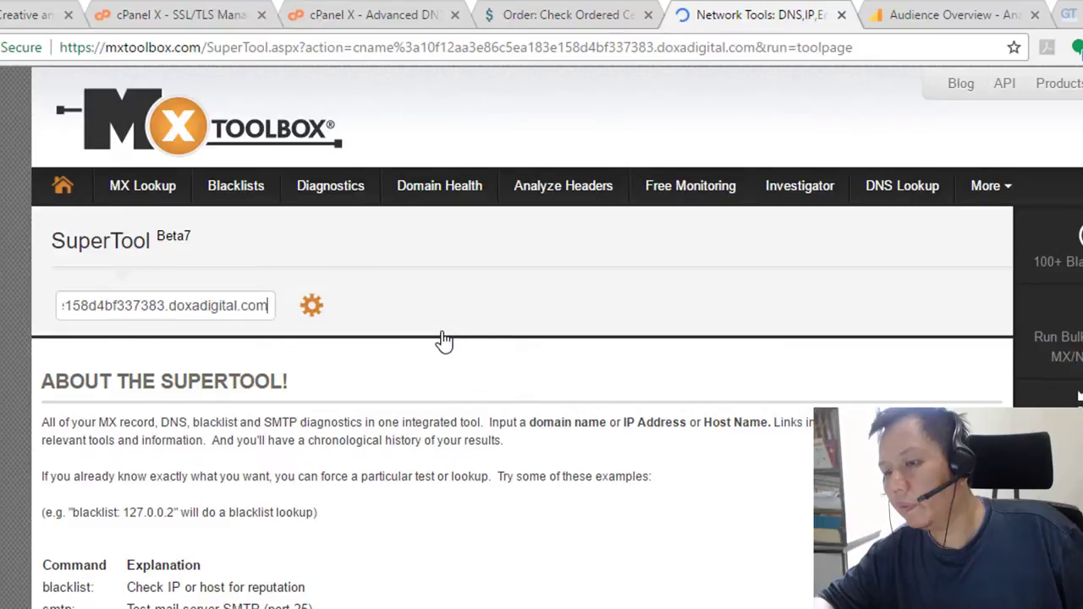
scroll(444, 341, up, 3)
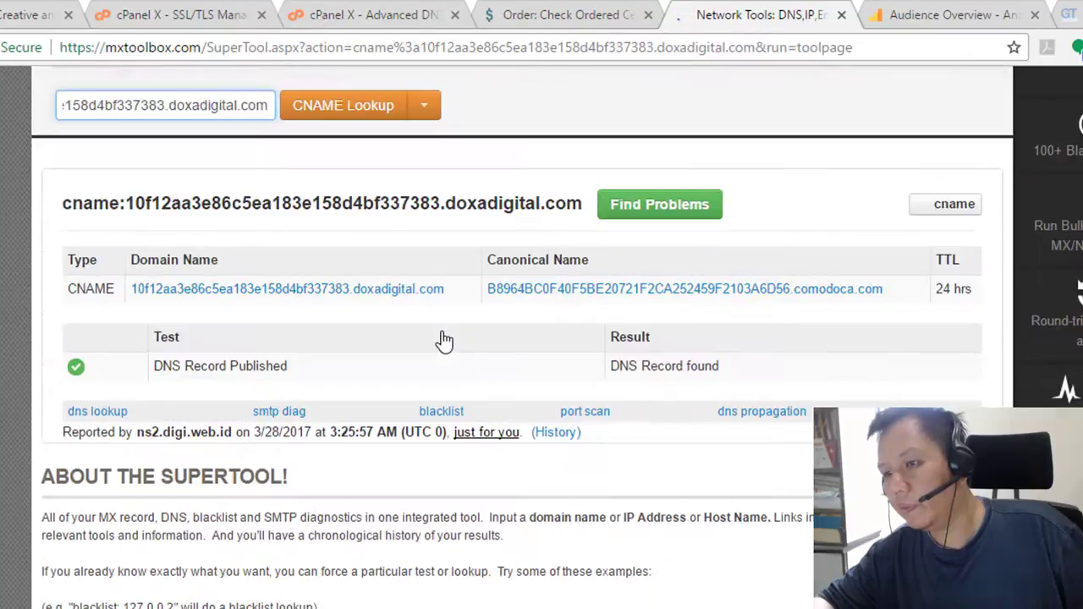
scroll(444, 341, up, 1)
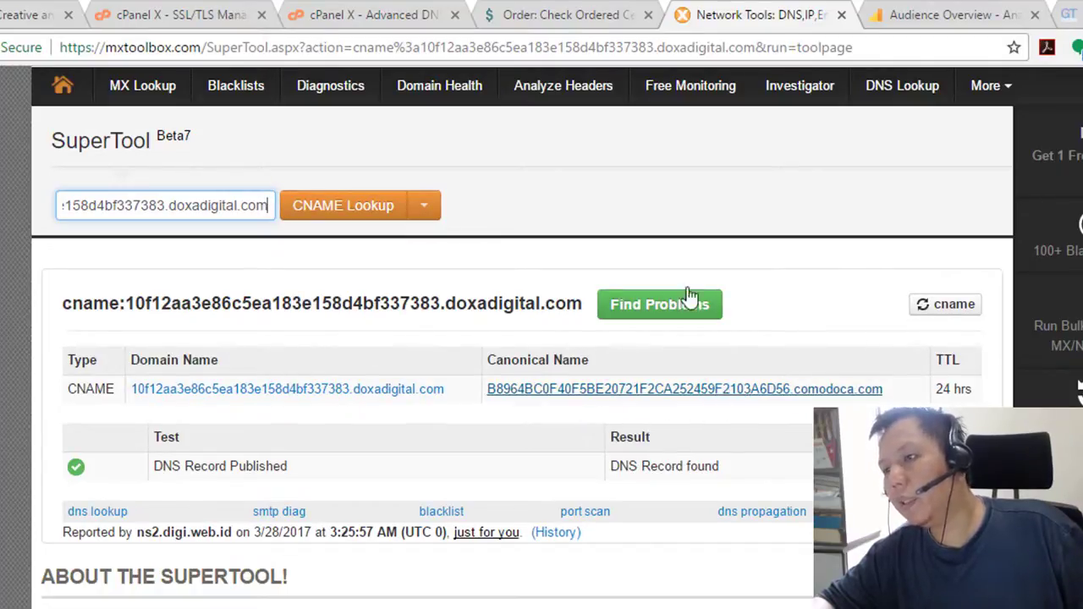
click(550, 25)
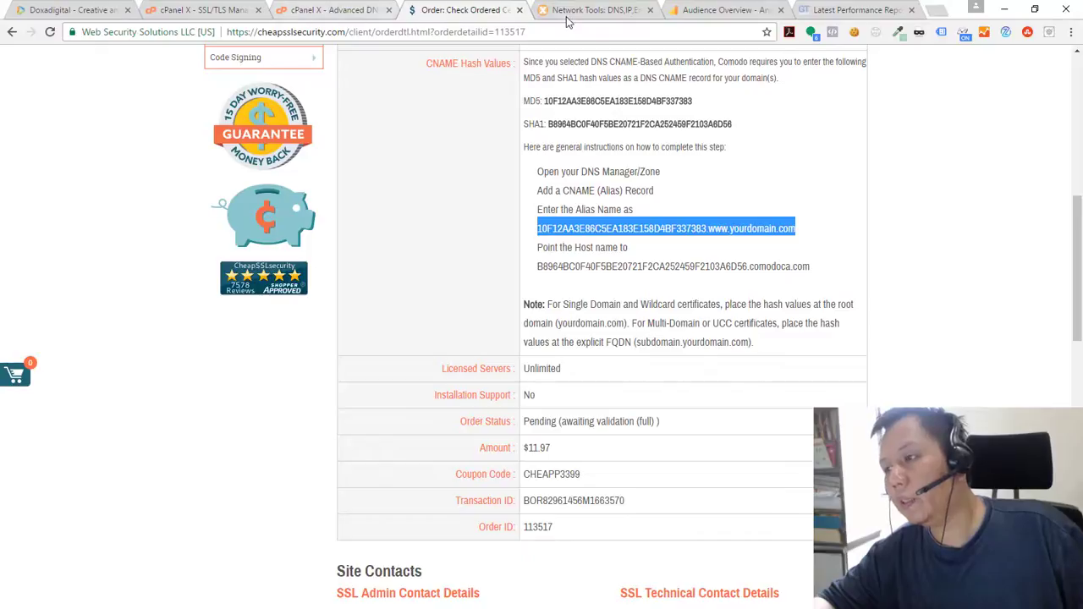
Step: Note the pending validation status, then view the Dashboard's Recent Orders showing the order Active until 12/2/2019
click(559, 10)
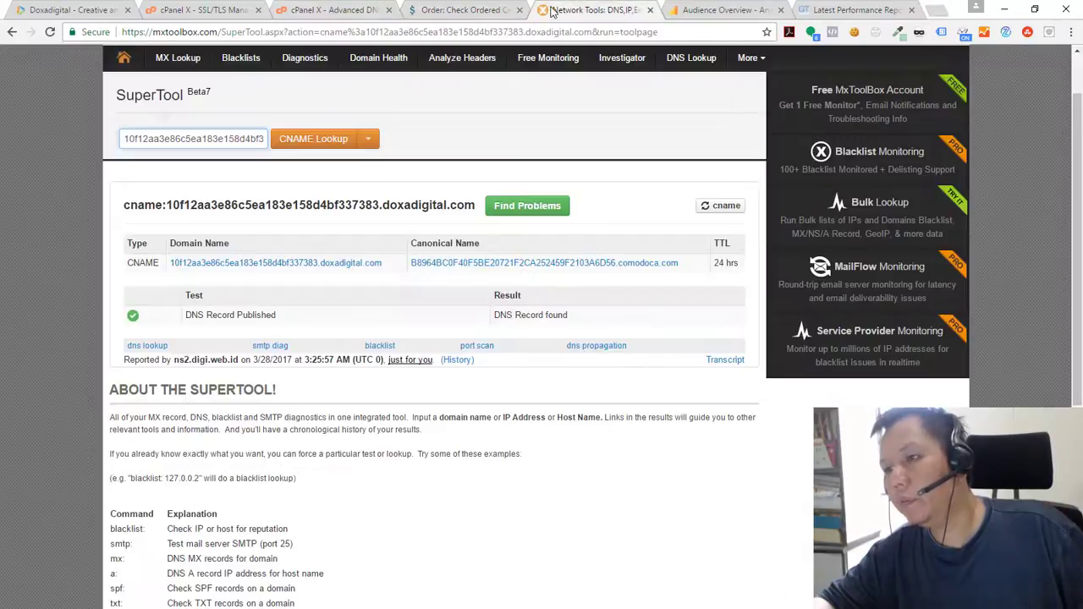
click(449, 11)
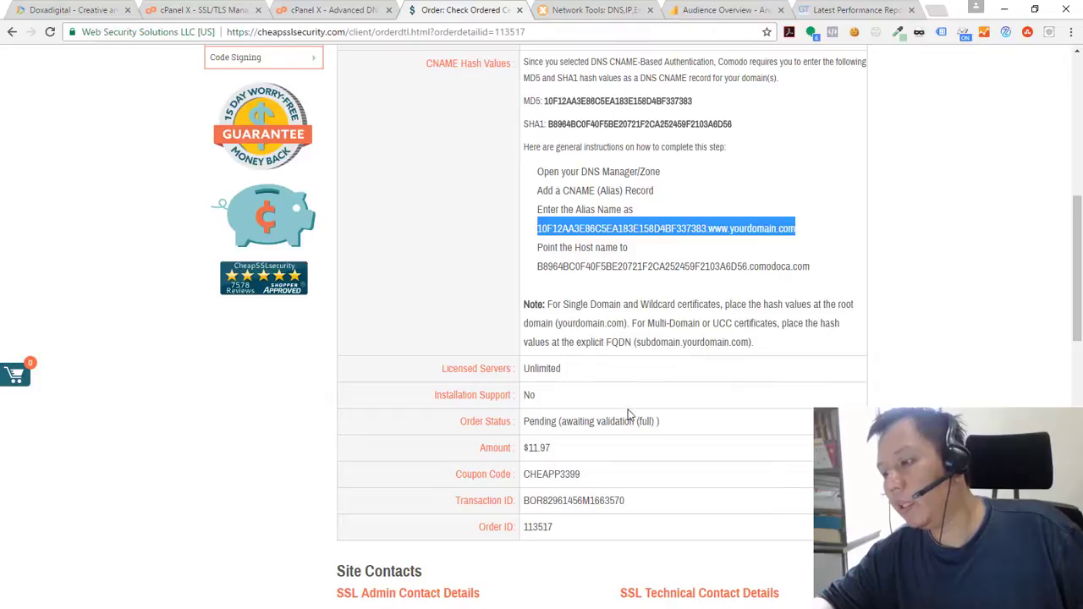
drag(602, 420, 662, 421)
click(661, 418)
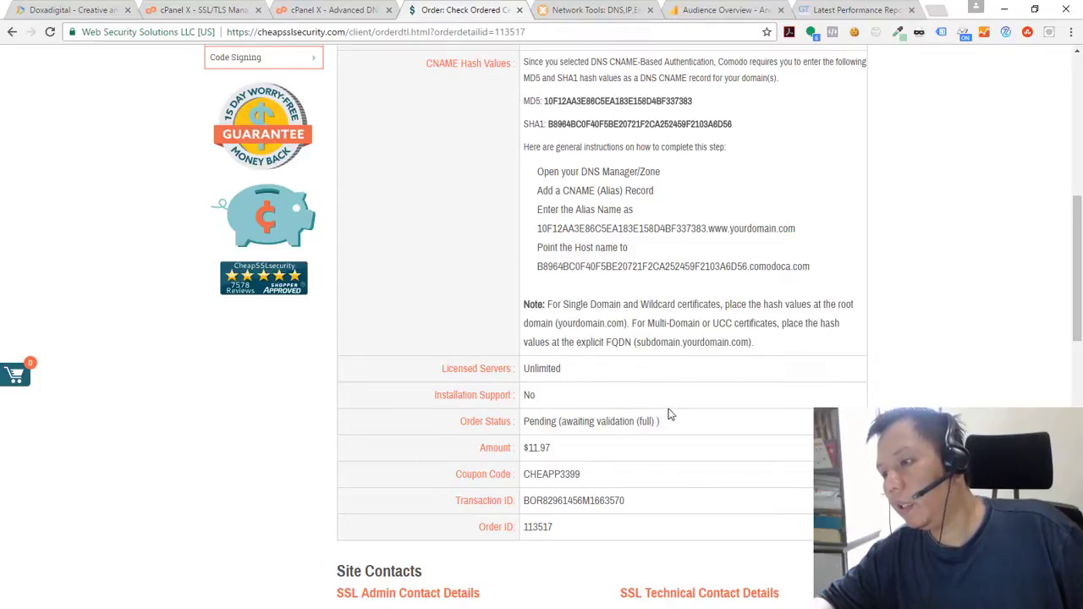
scroll(674, 410, up, 7)
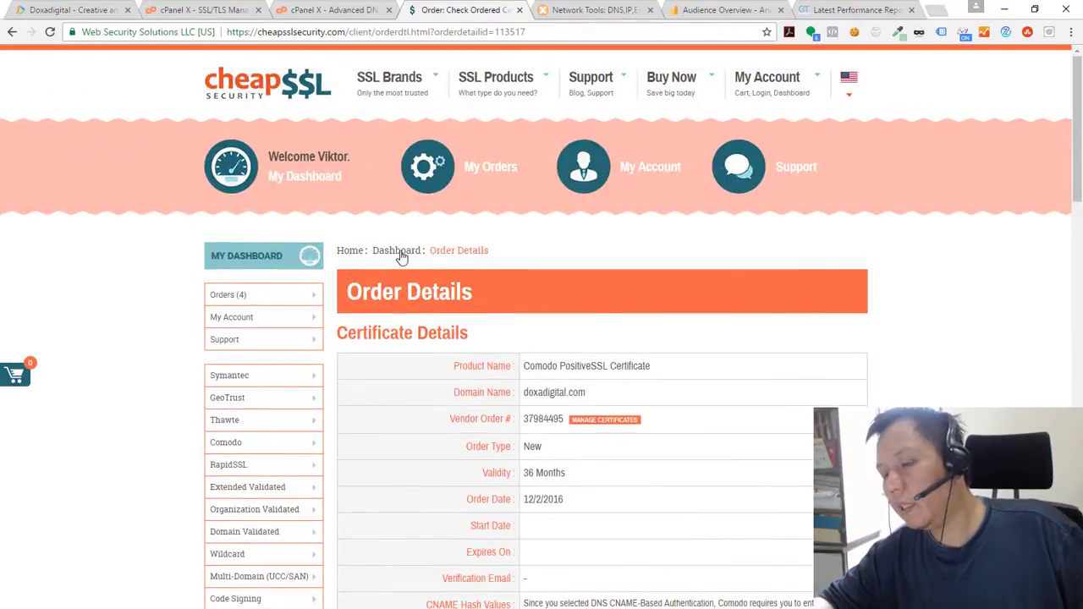
click(401, 257)
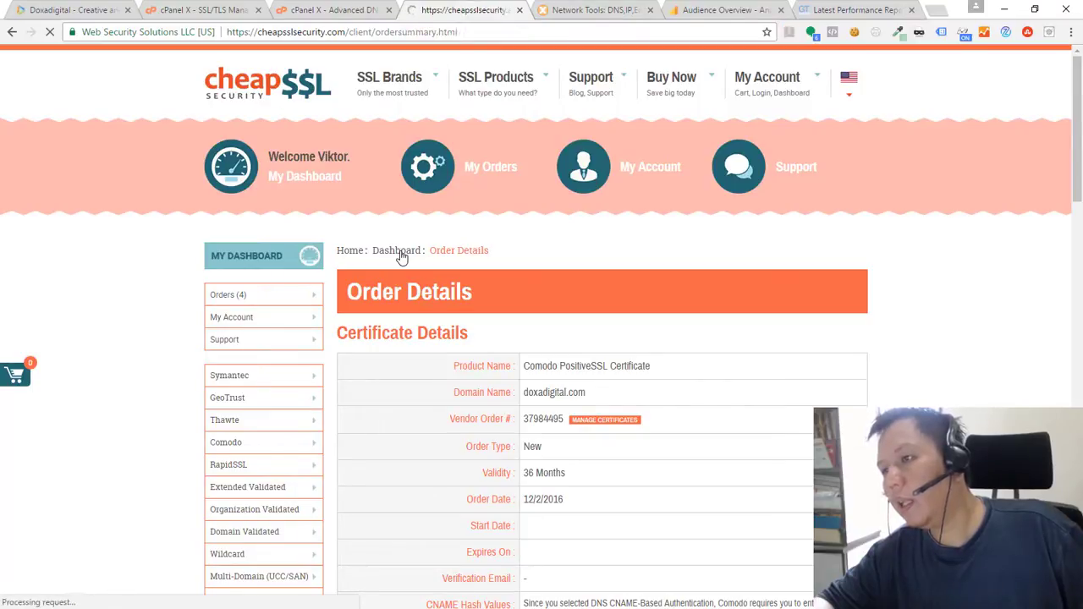
scroll(375, 273, down, 3)
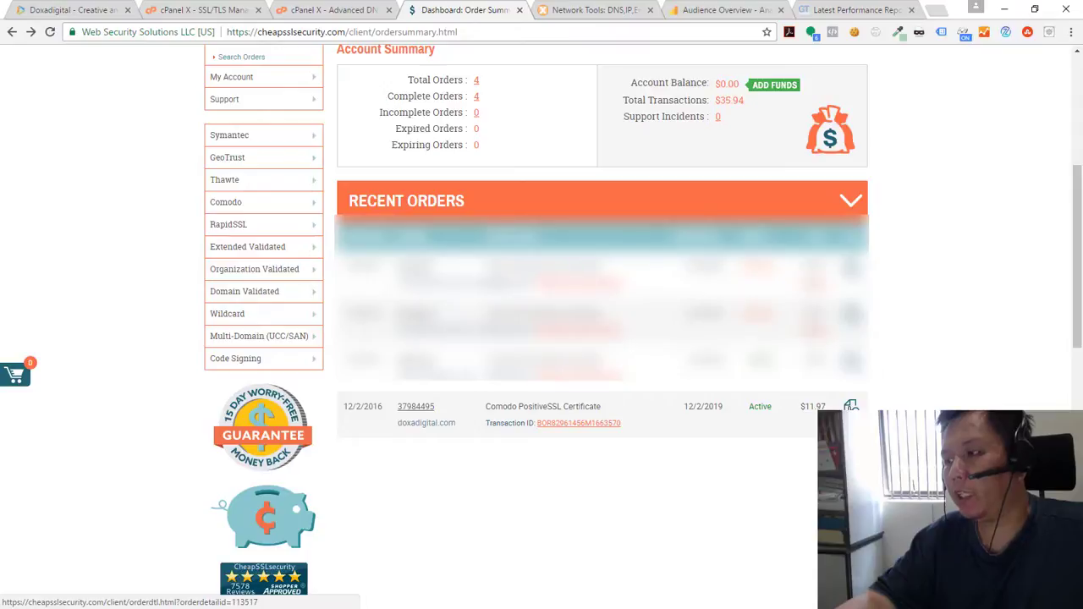
Step: Open the doxadigital.com order and download the issued certificate as 113517 (1).zip
click(852, 407)
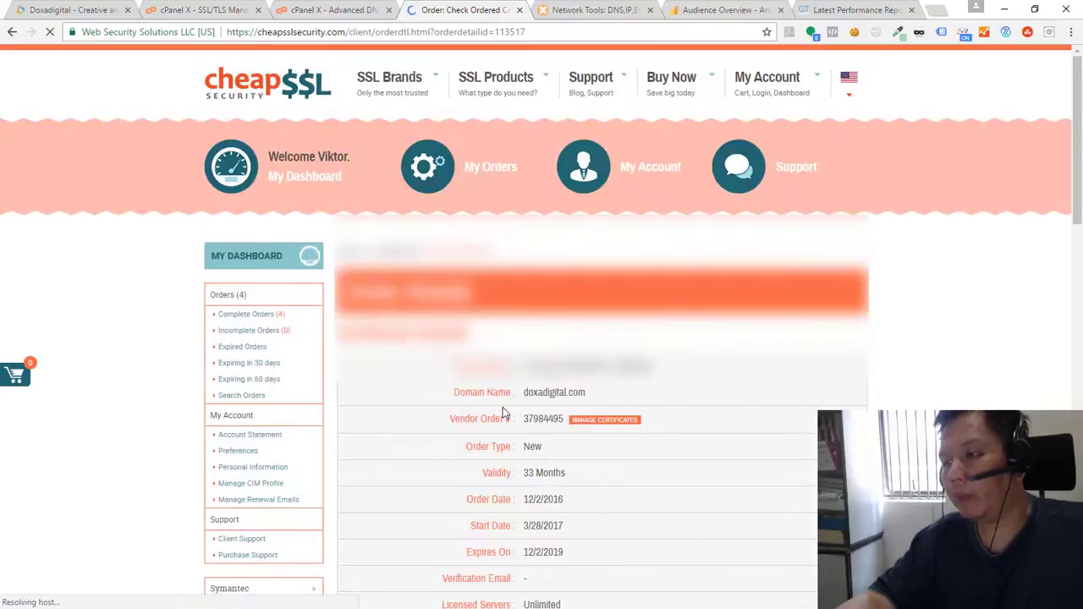
scroll(416, 424, down, 5)
scroll(416, 424, down, 5)
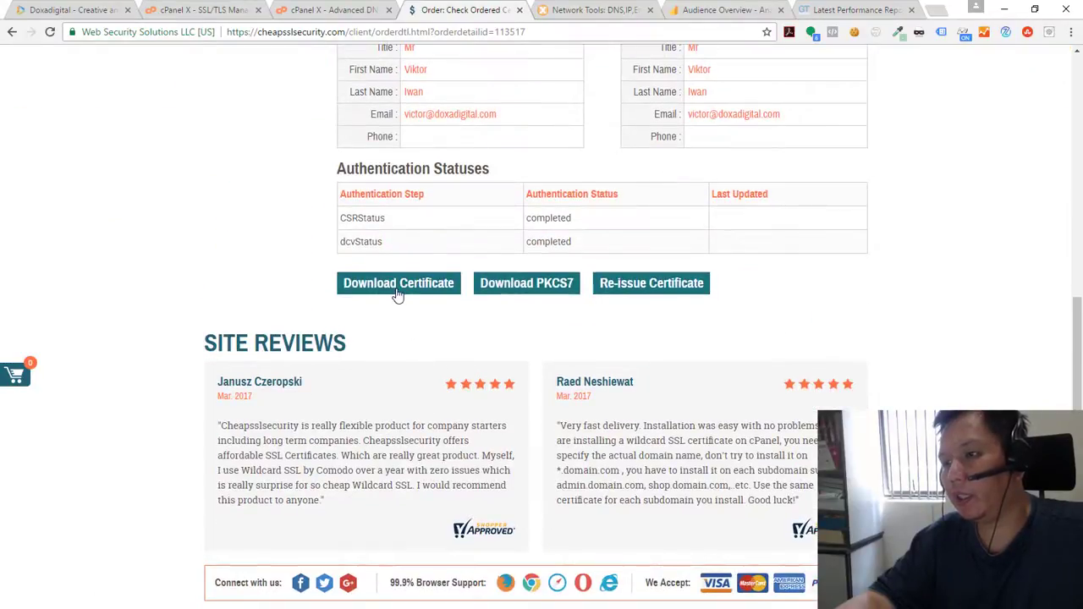
click(397, 295)
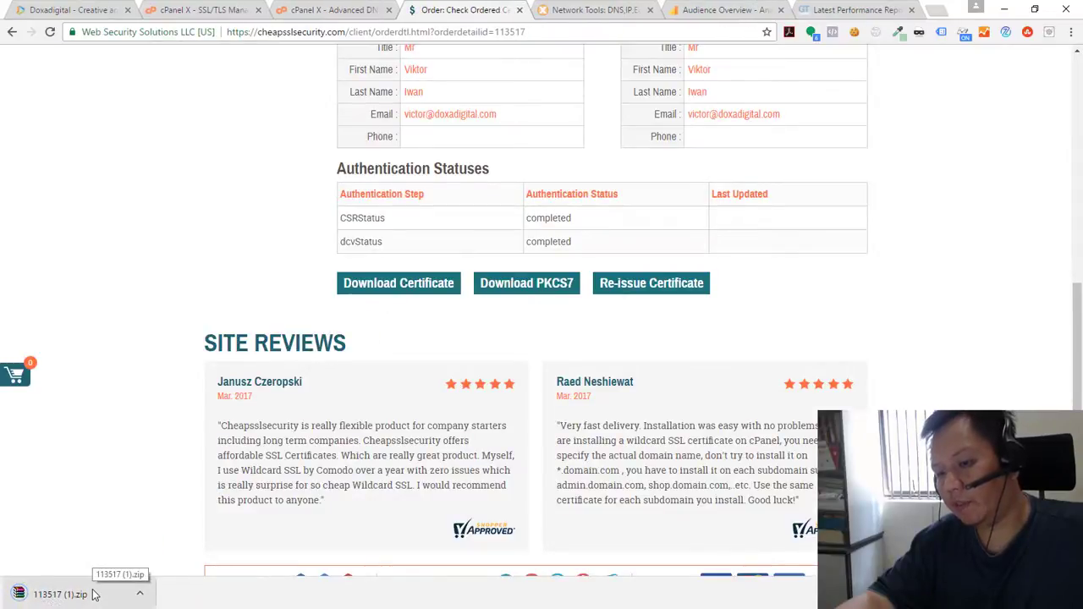
Step: Open the zip in WinRAR to see its four .crt files, set it aside, and return to cPanel DNS
click(95, 596)
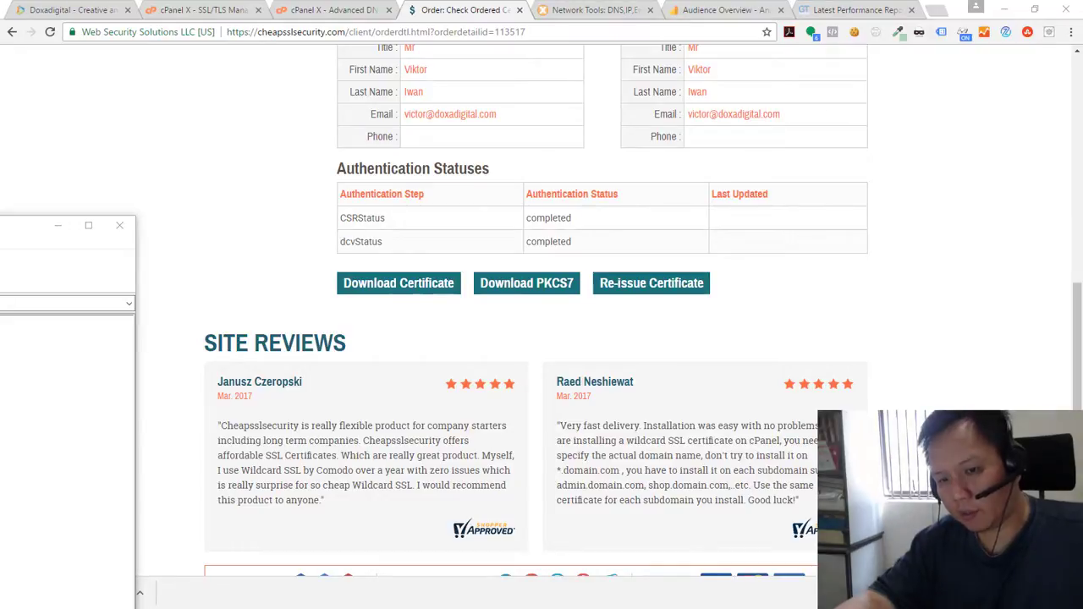
drag(689, 177, 708, 167)
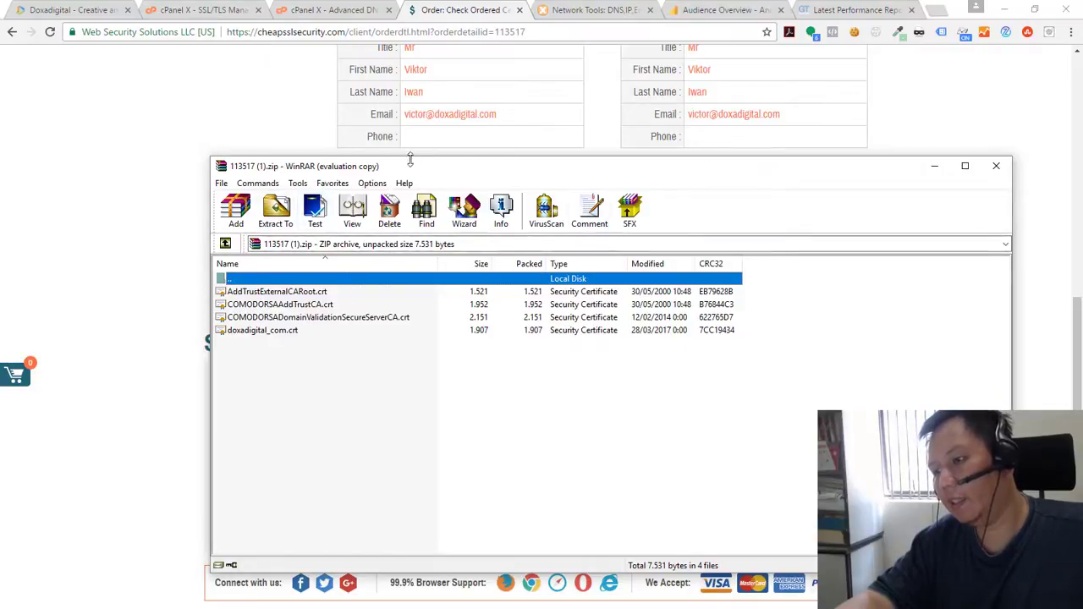
drag(462, 173, 0, 157)
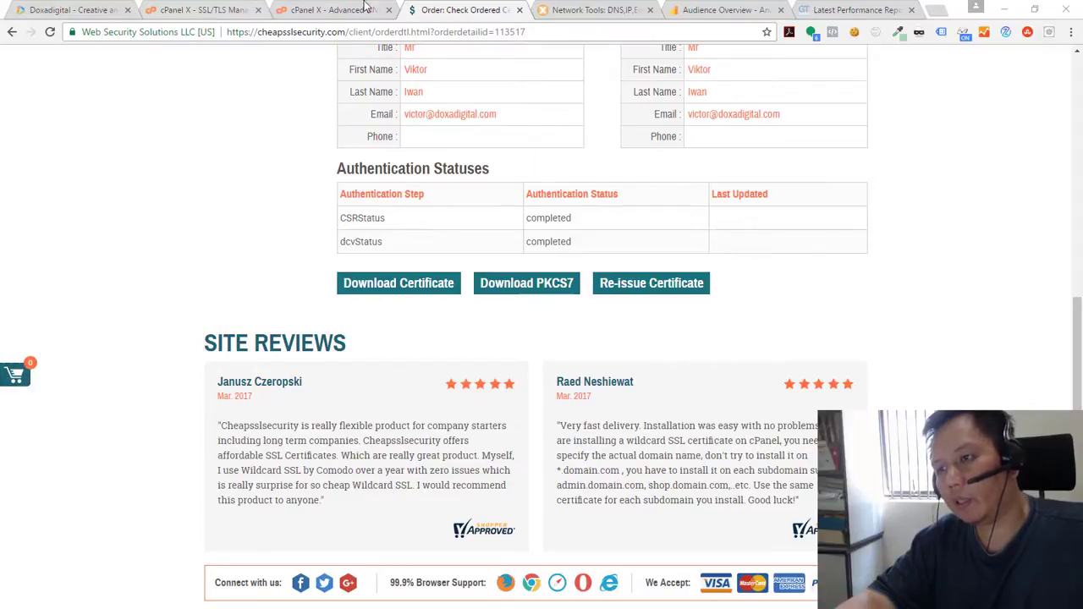
click(317, 10)
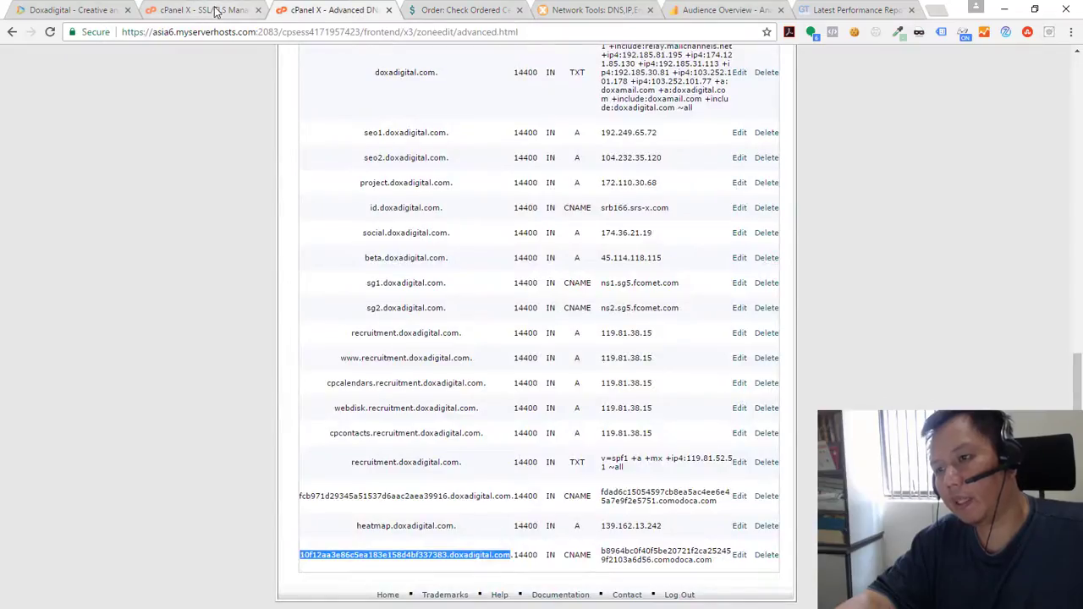
Step: Go from cPanel home through SSL/TLS Manager to the SSL Certificates page, which lists no certificates
click(217, 10)
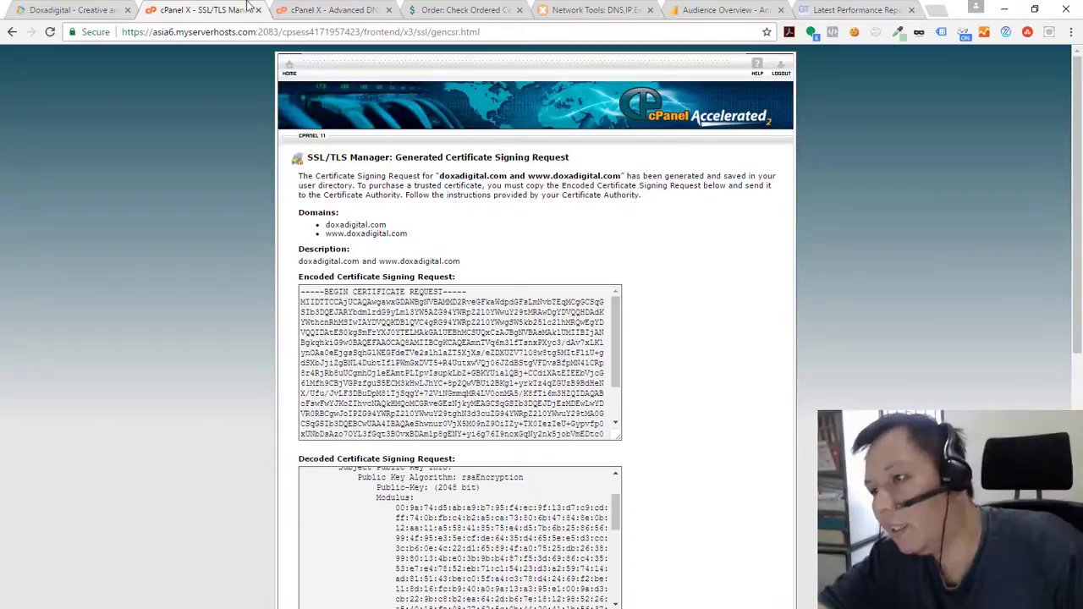
click(294, 69)
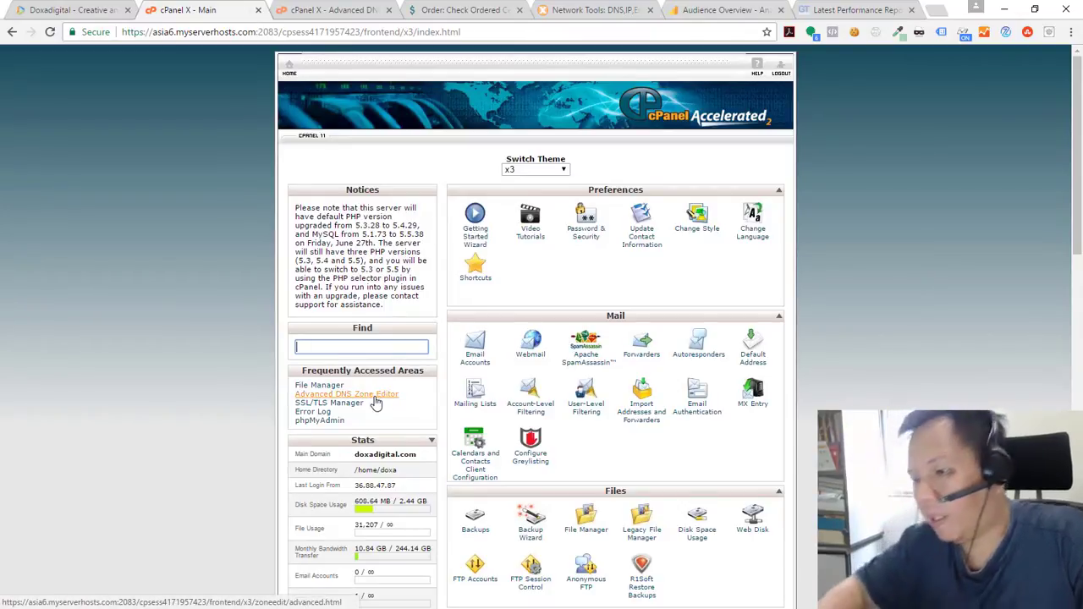
click(343, 406)
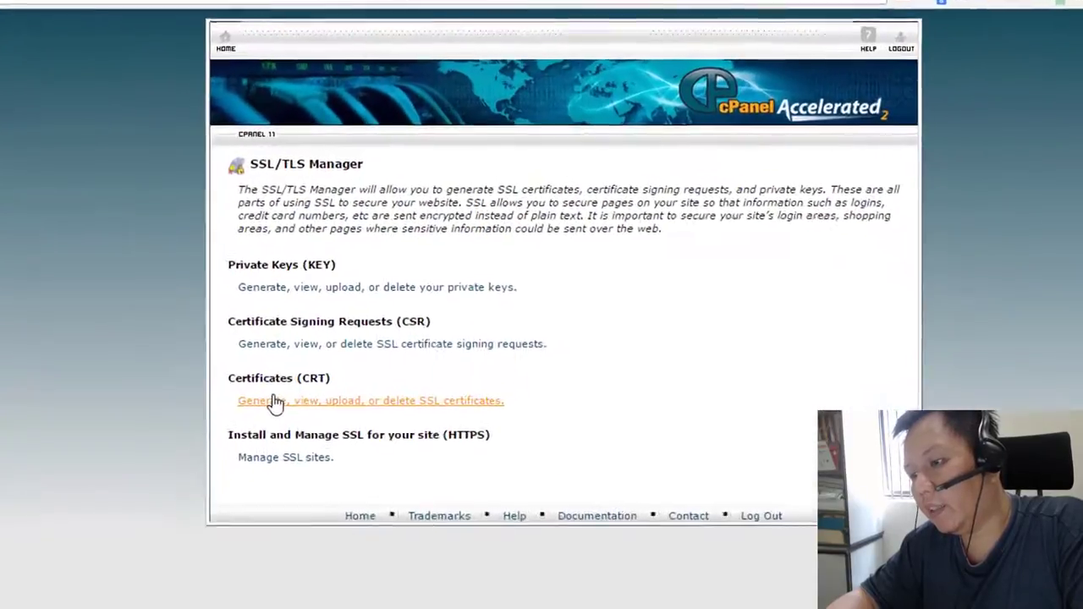
click(254, 430)
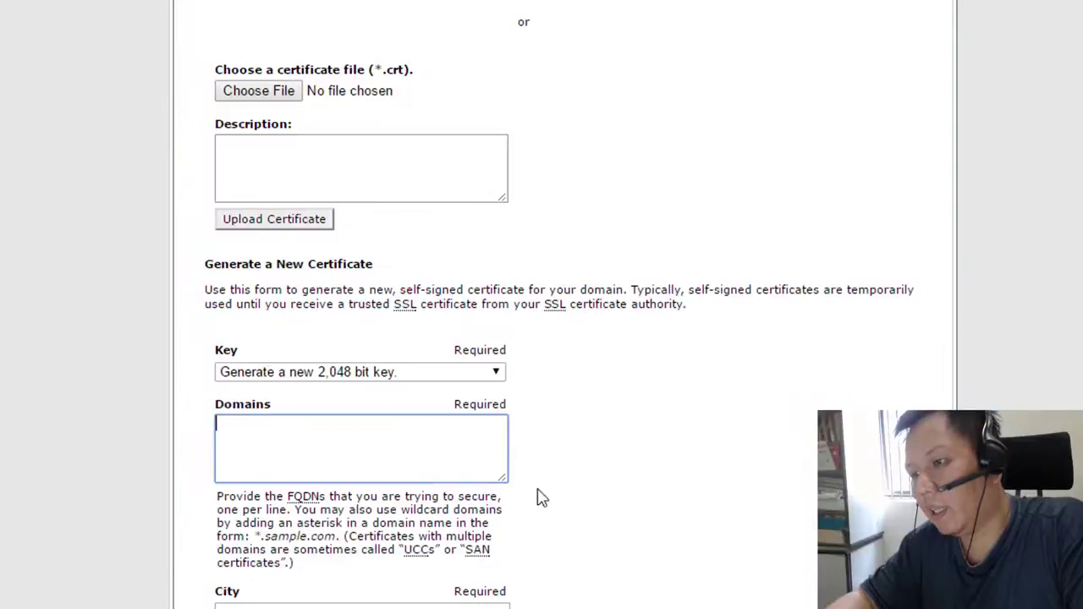
scroll(558, 495, up, 5)
scroll(558, 495, up, 4)
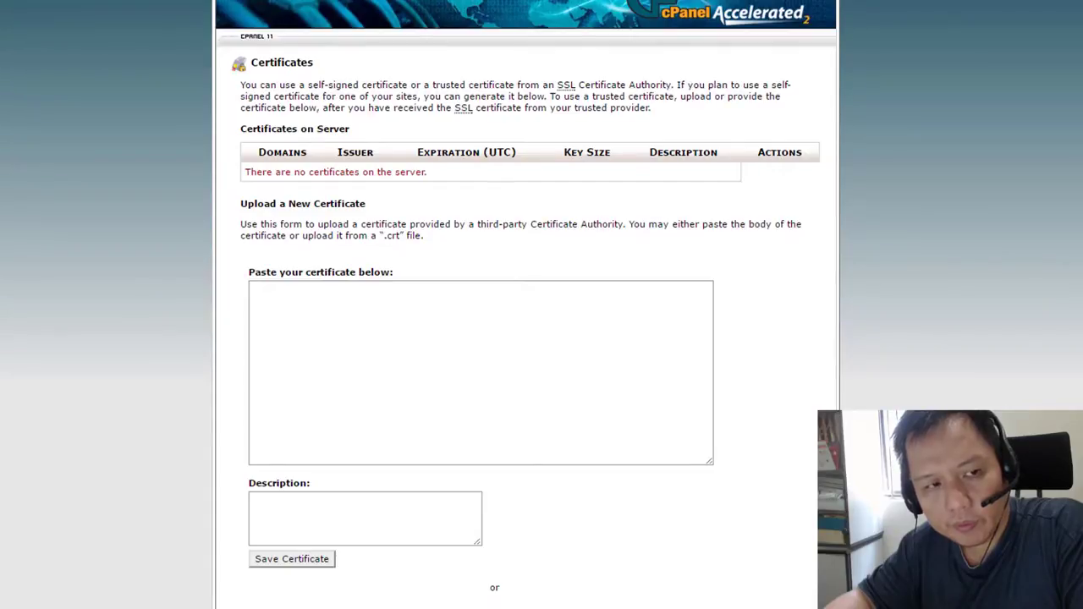
Step: Copy doxadigital_com.crt text into cPanel's certificate box, save it, and return to the Certificates list
drag(0, 121, 275, 138)
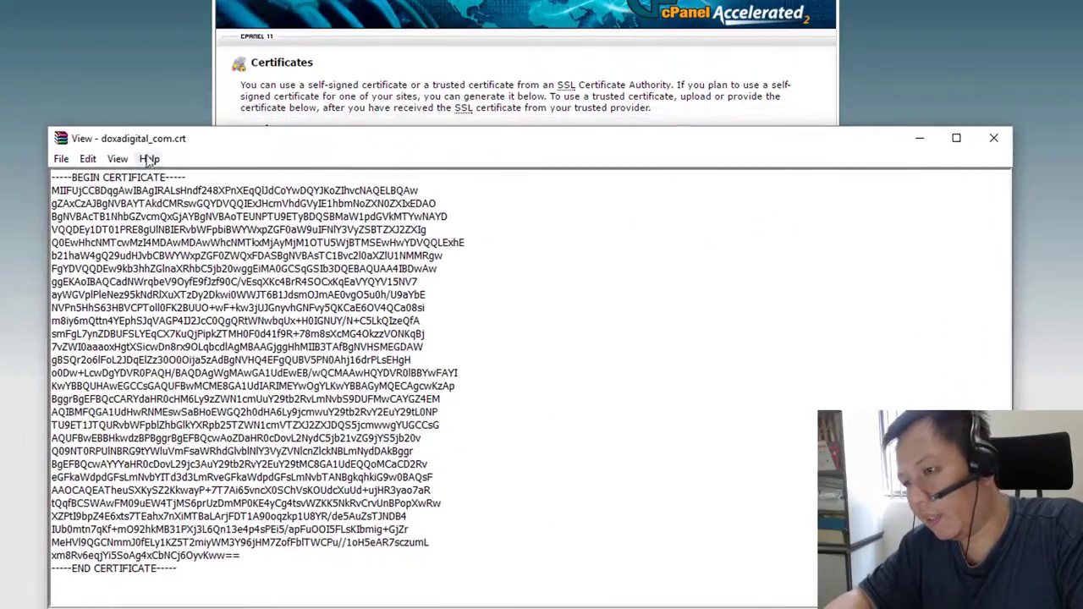
key(ctrl+a)
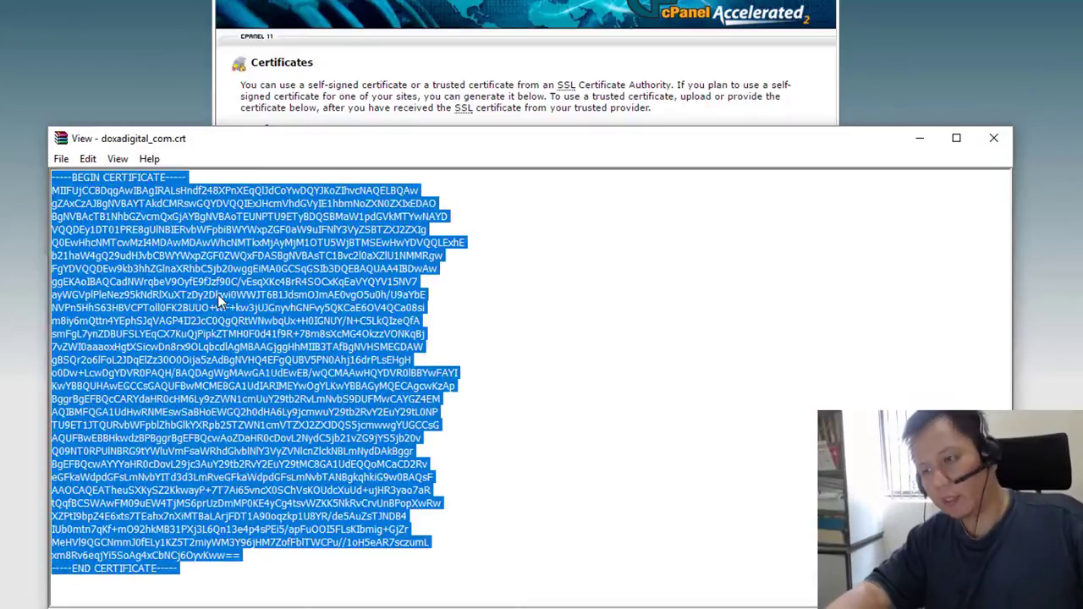
click(4, 254)
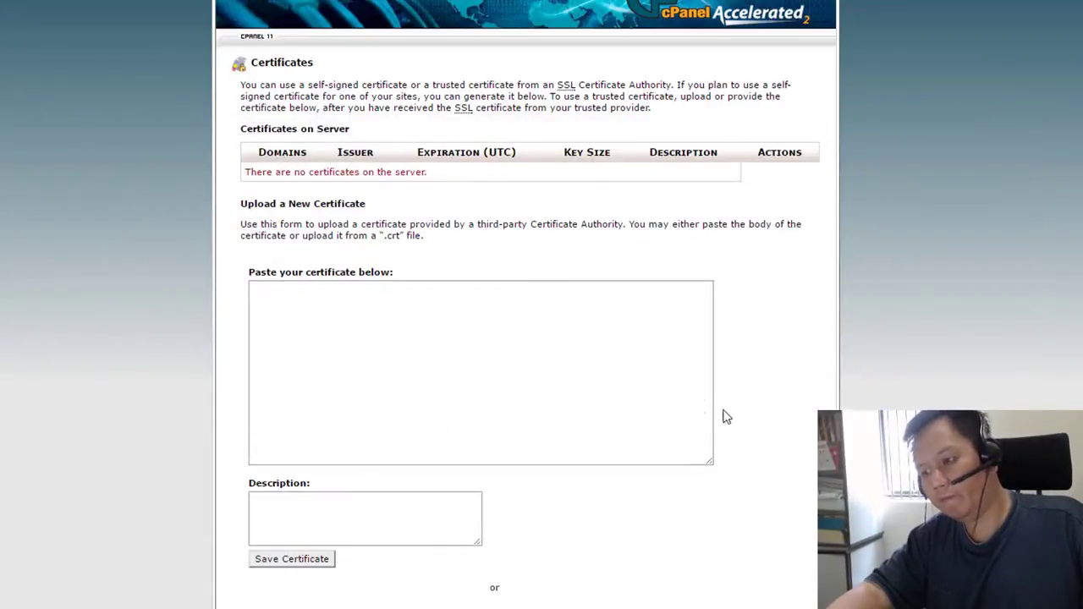
click(370, 327)
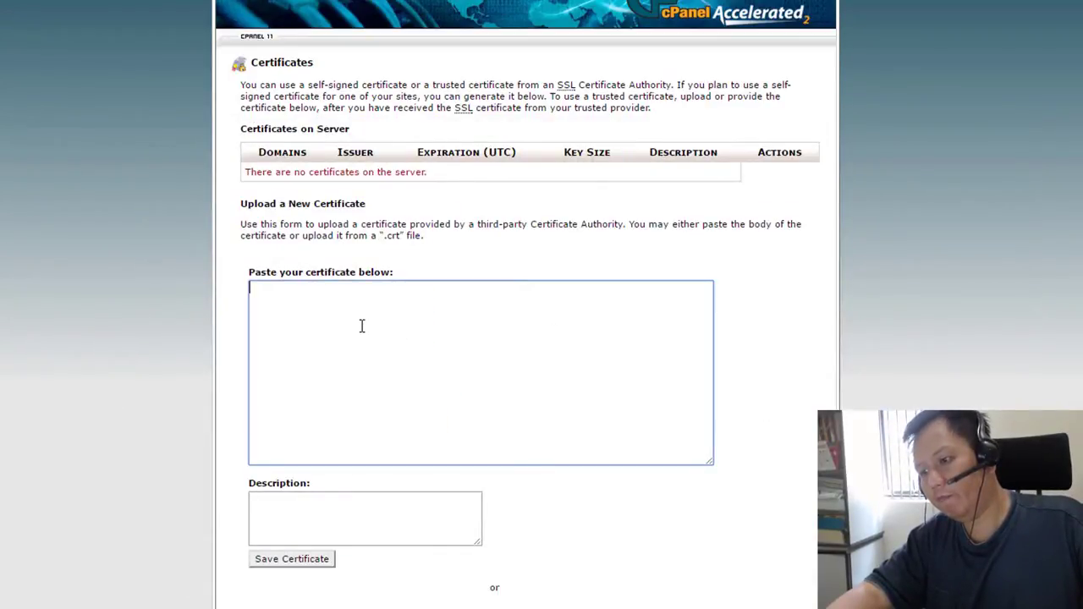
key(ctrl+v)
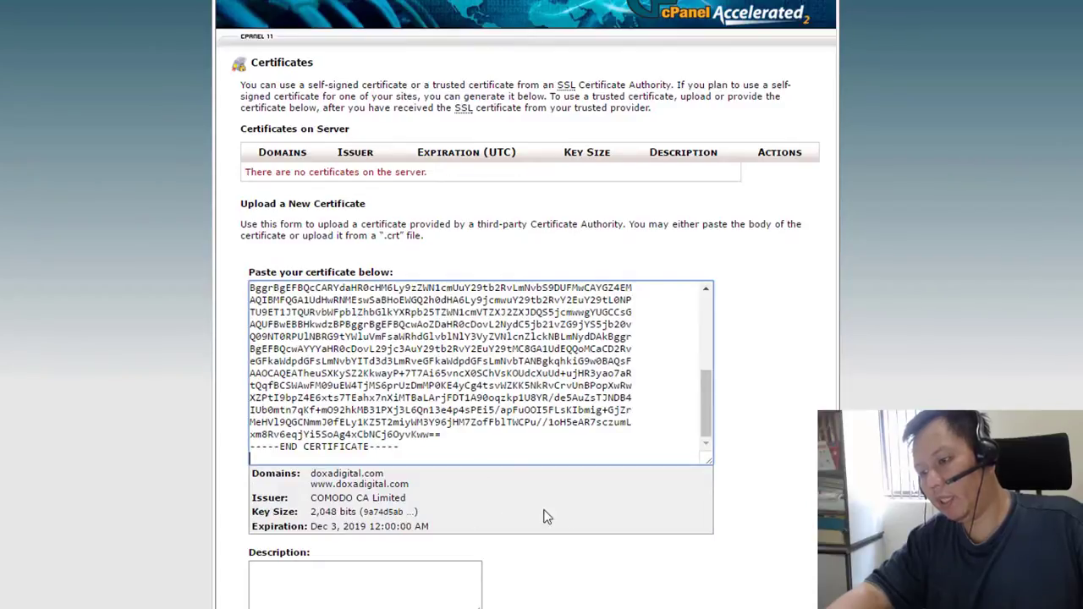
scroll(580, 557, down, 4)
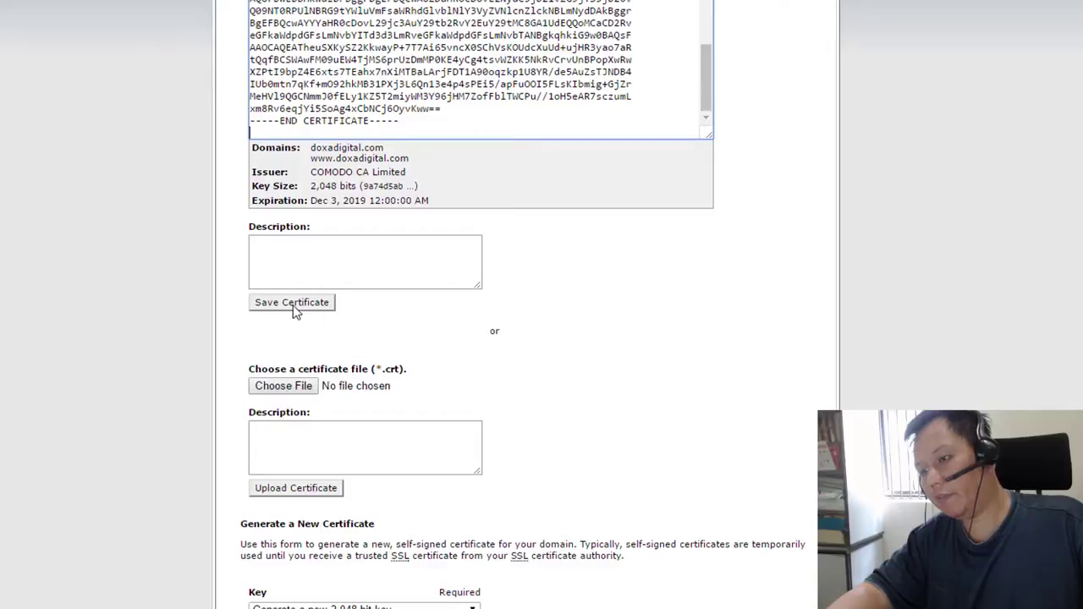
click(293, 307)
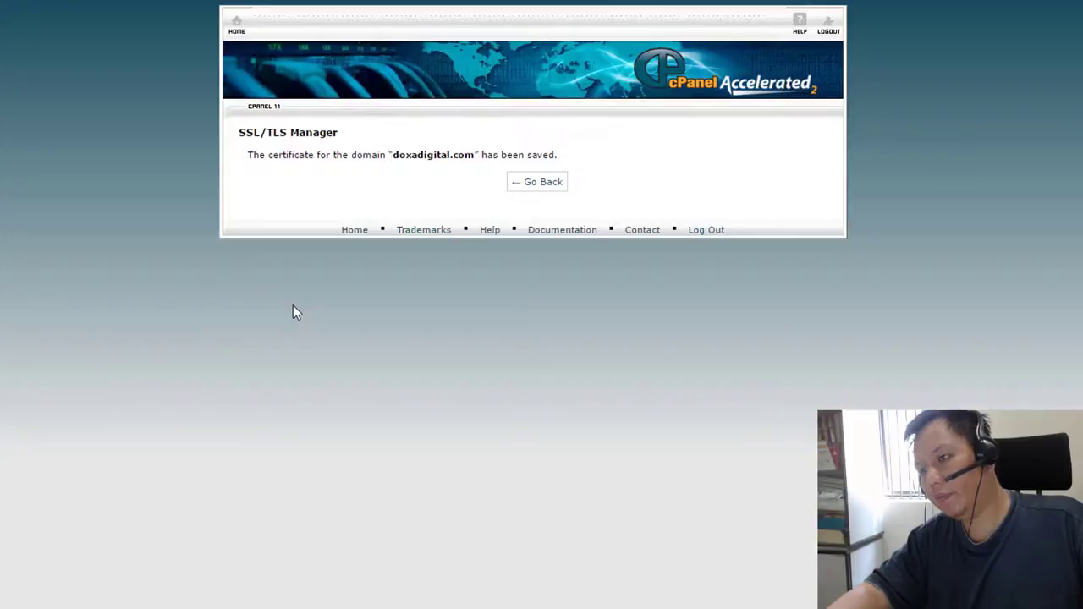
click(519, 186)
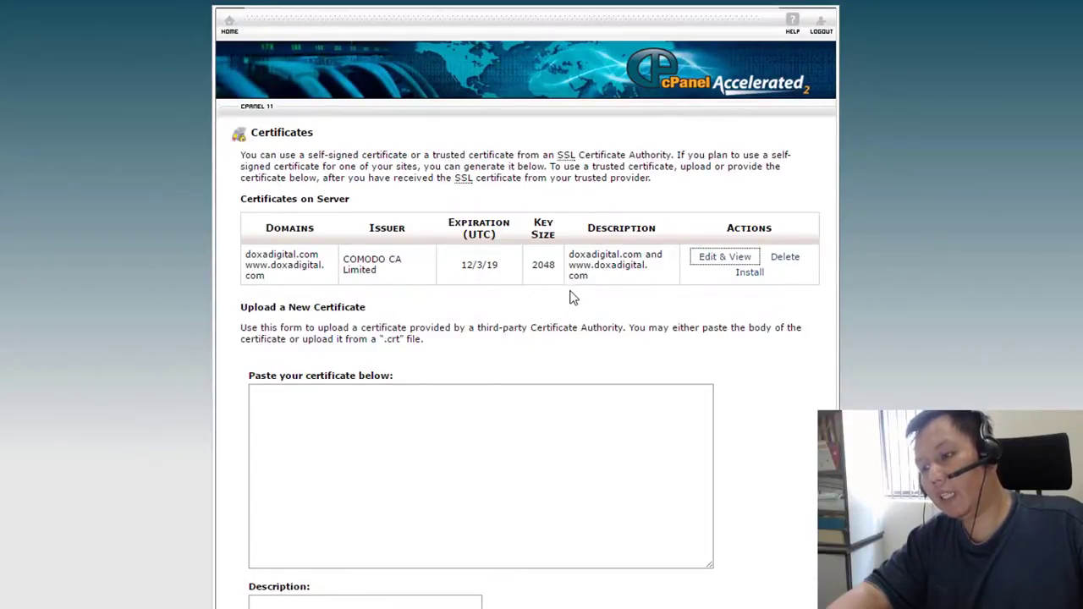
Step: Install the doxadigital.com certificate and accept the 'SSL Host Successfully Installed' message, expiring 12/3/19
scroll(733, 326, down, 3)
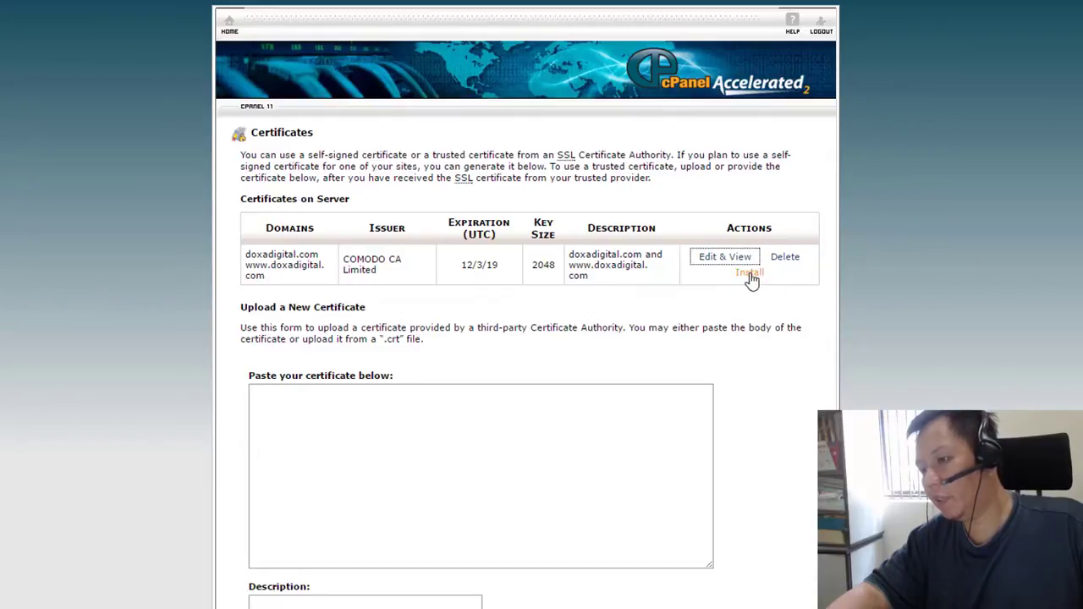
click(750, 273)
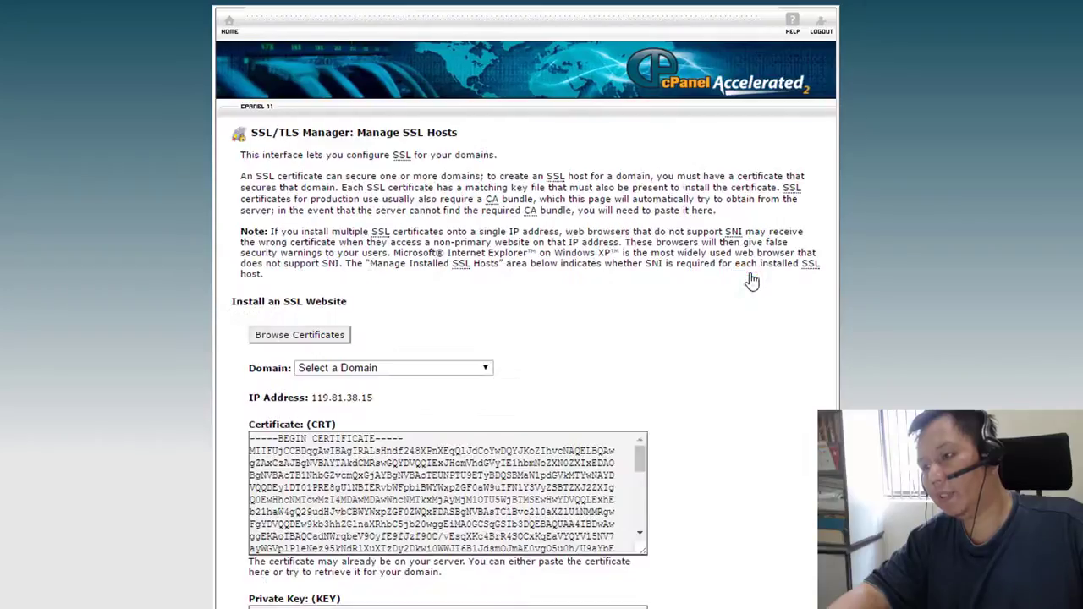
scroll(483, 370, down, 5)
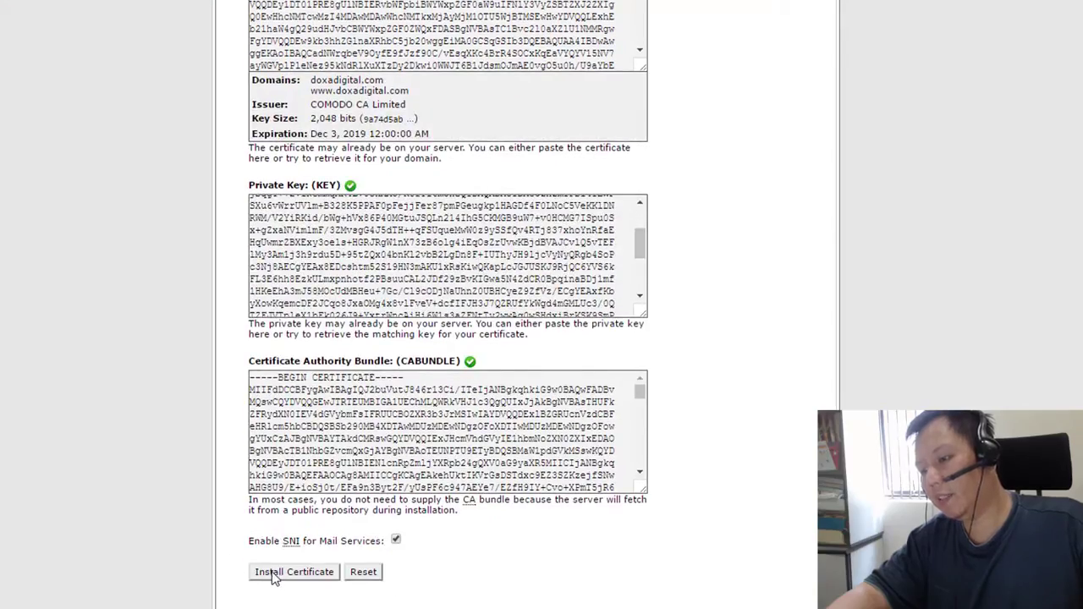
click(272, 574)
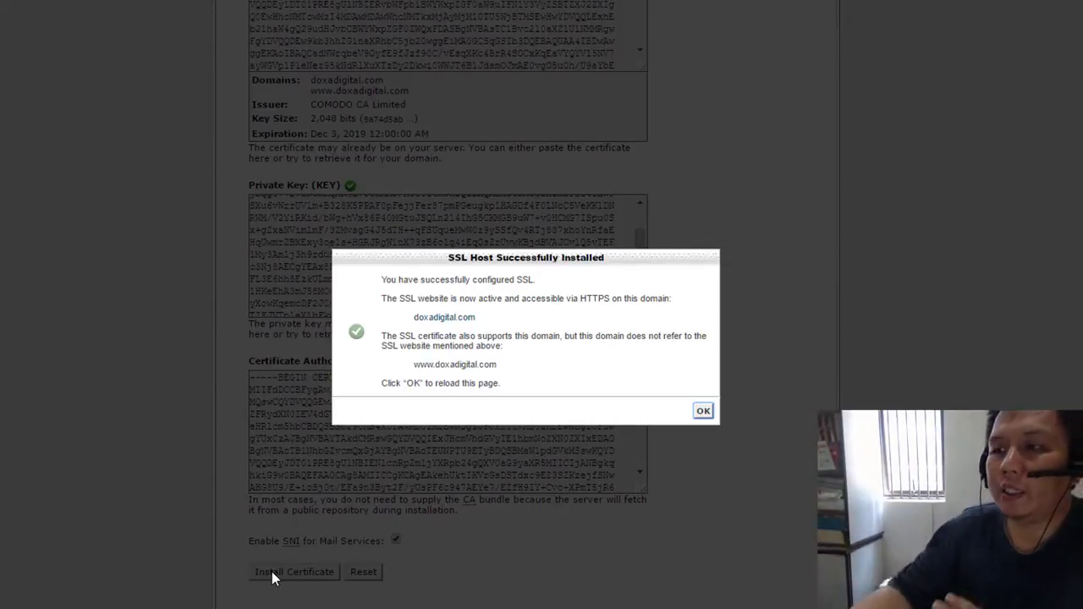
click(703, 412)
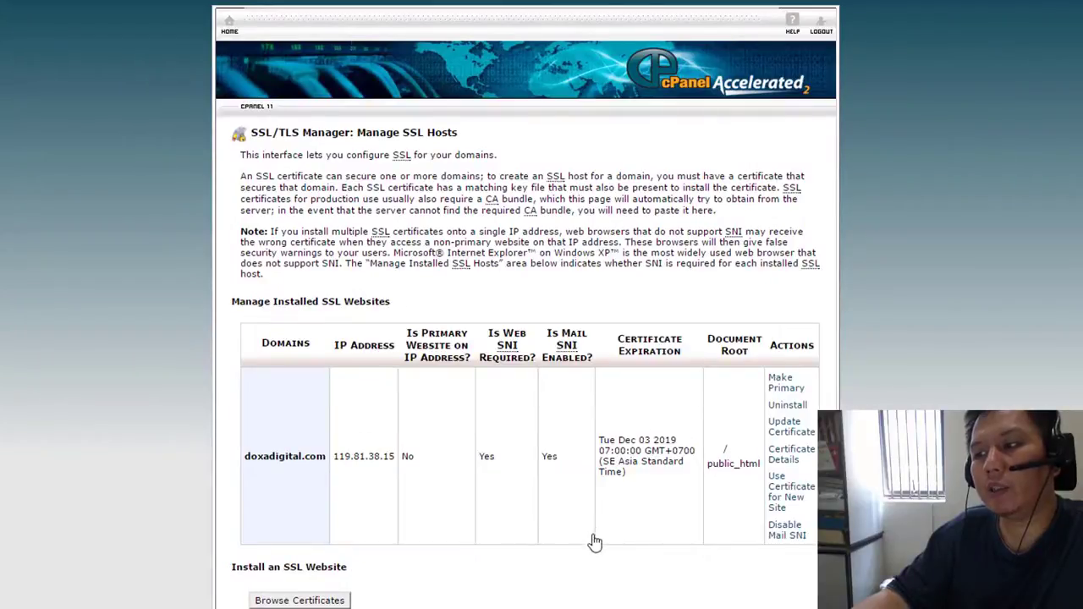
scroll(595, 542, down, 5)
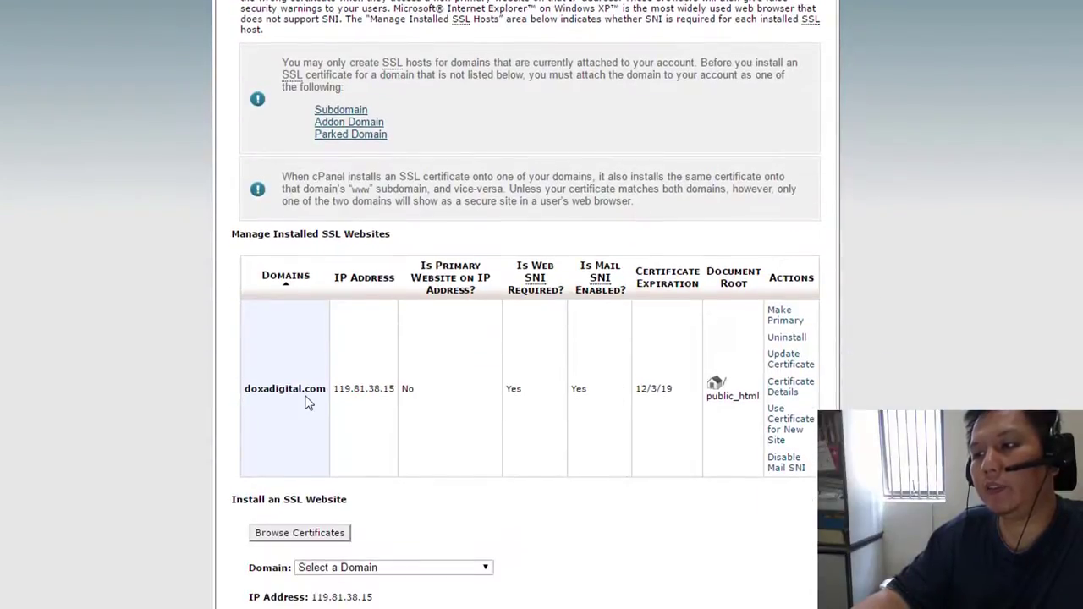
scroll(593, 457, down, 5)
scroll(629, 500, up, 4)
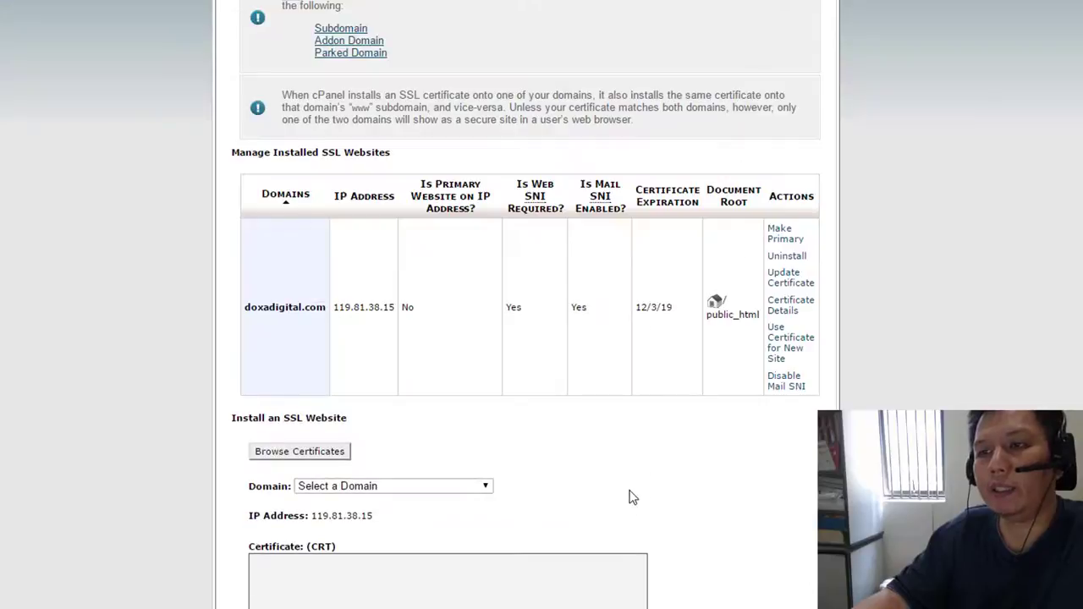
scroll(622, 482, down, 3)
click(55, 10)
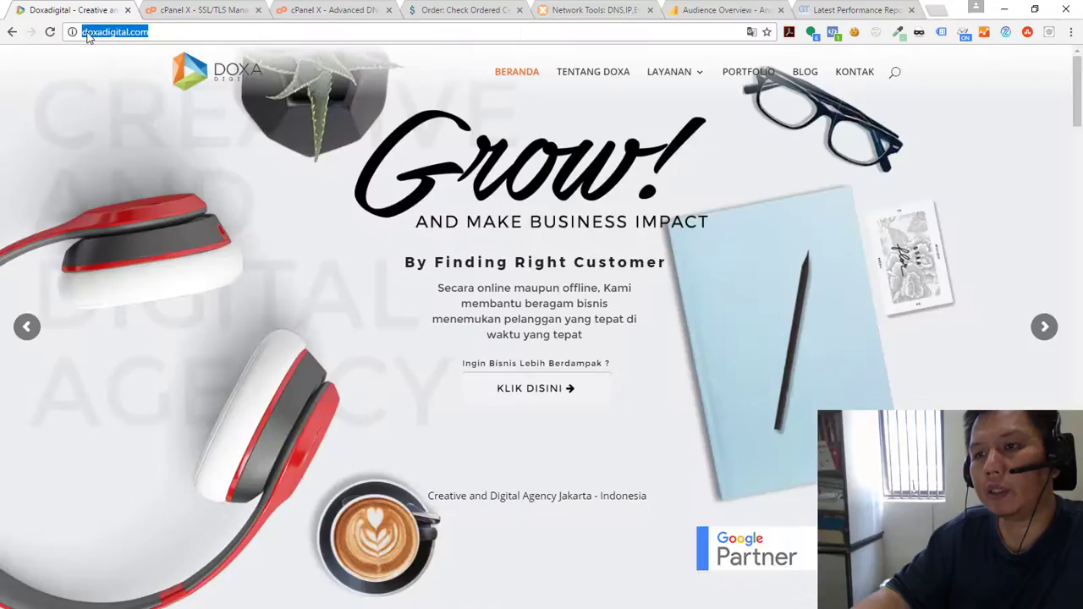
click(93, 32)
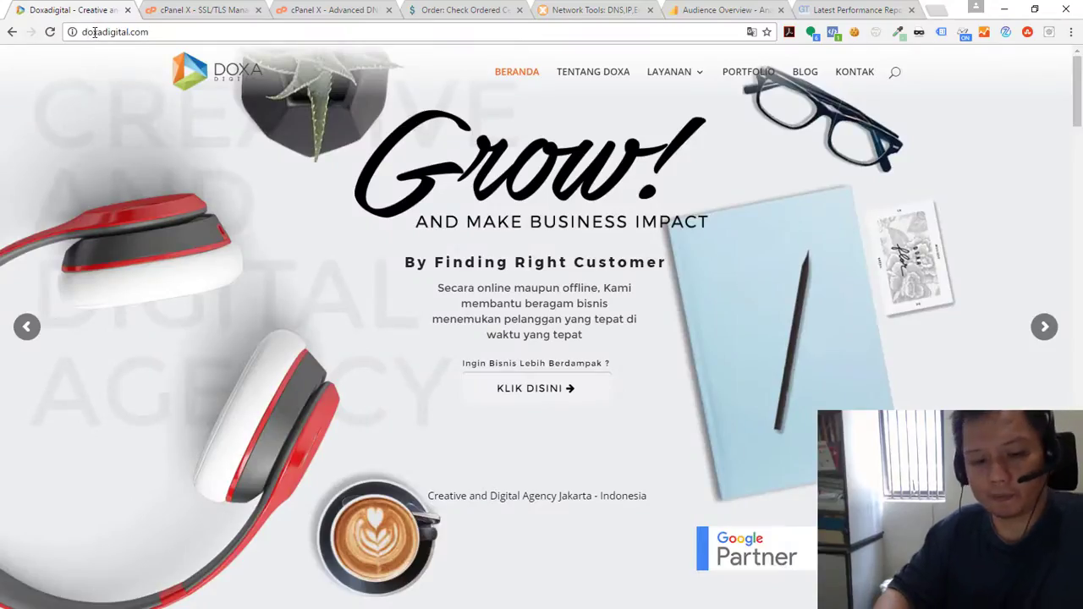
text(https://)
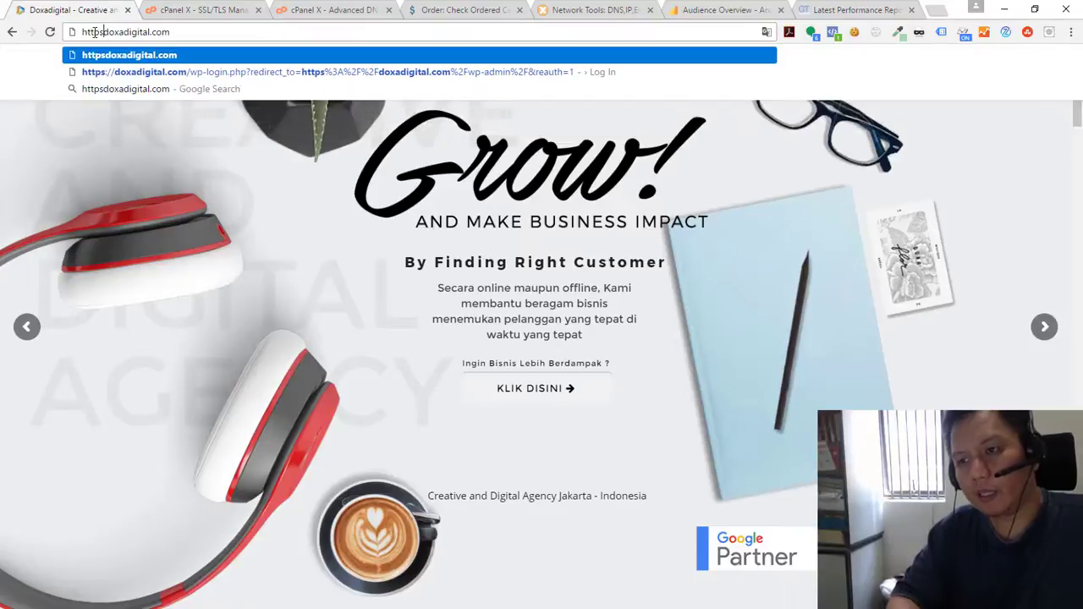
key(Return)
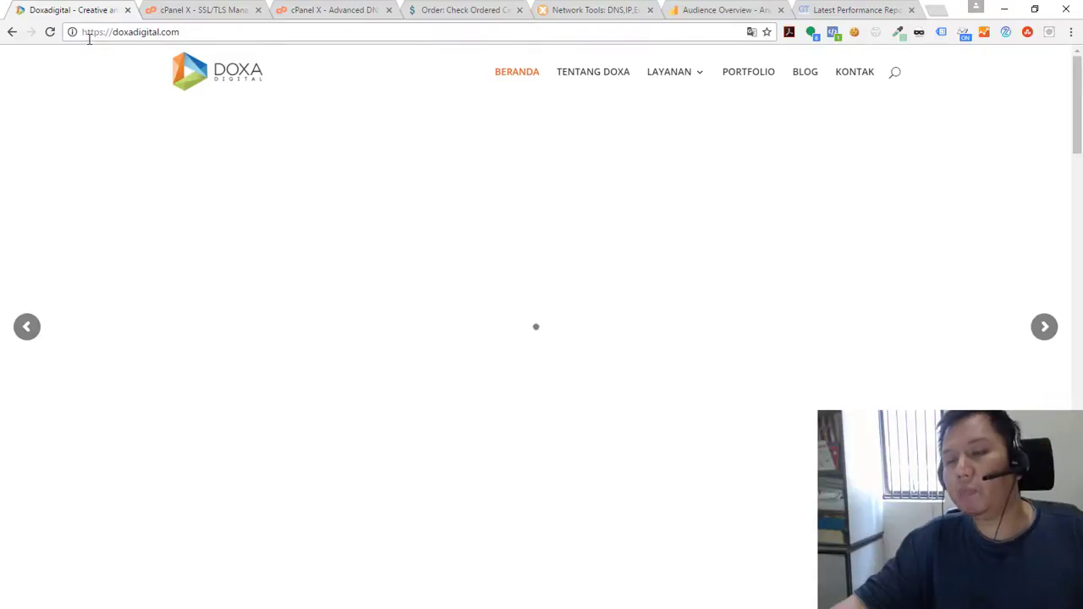
right_click(89, 12)
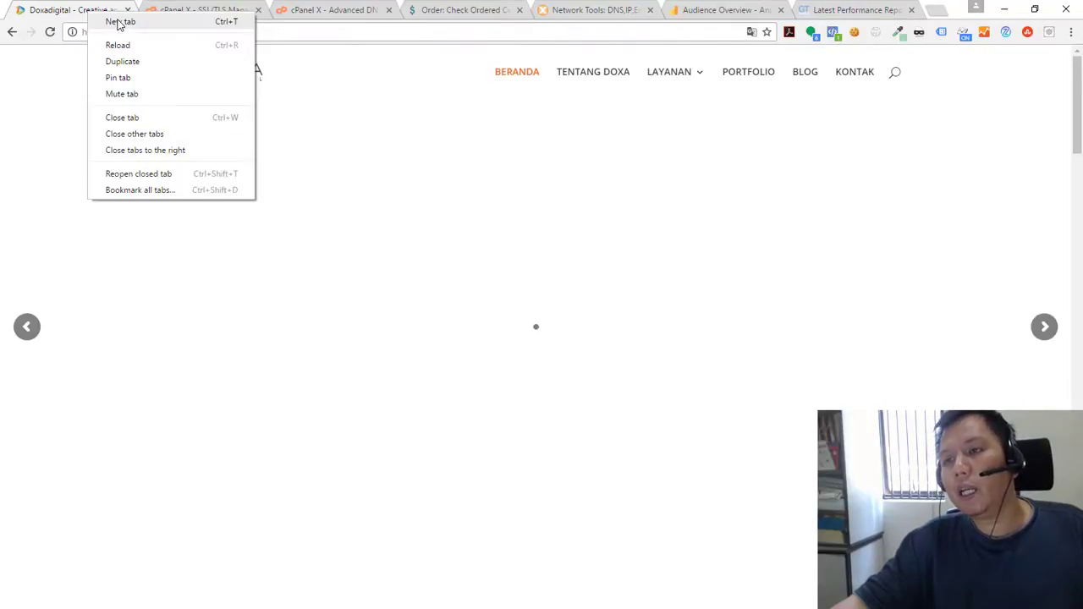
click(109, 21)
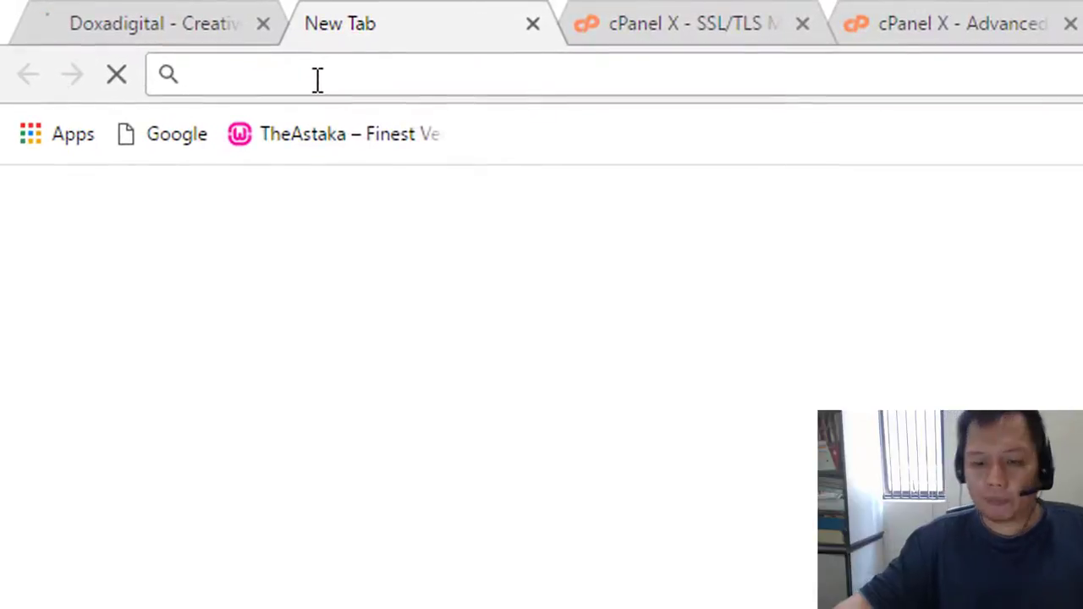
text(http)
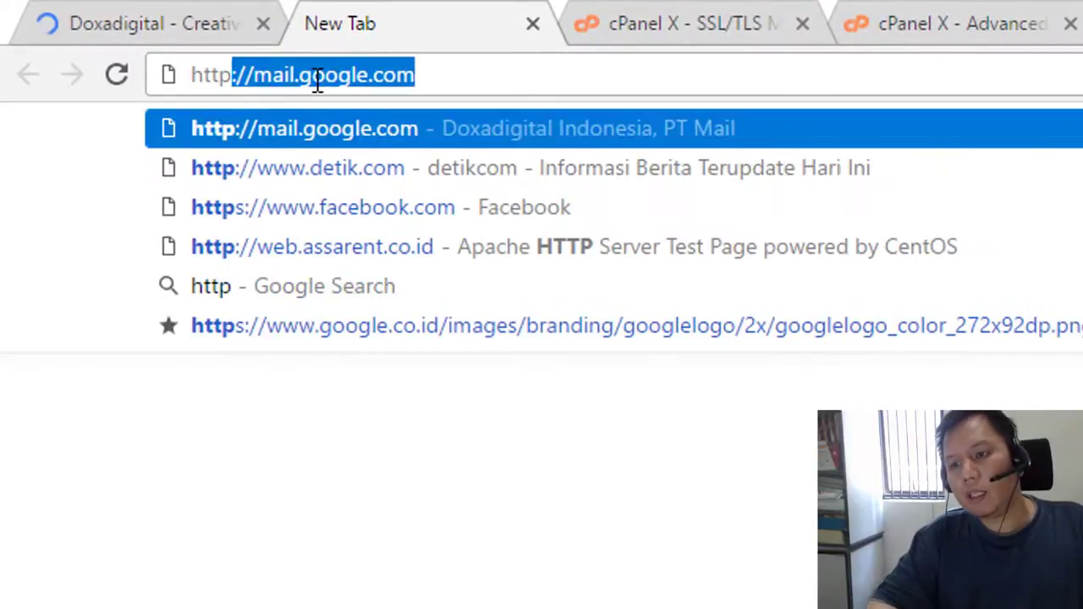
text(s://tipsampuh.)
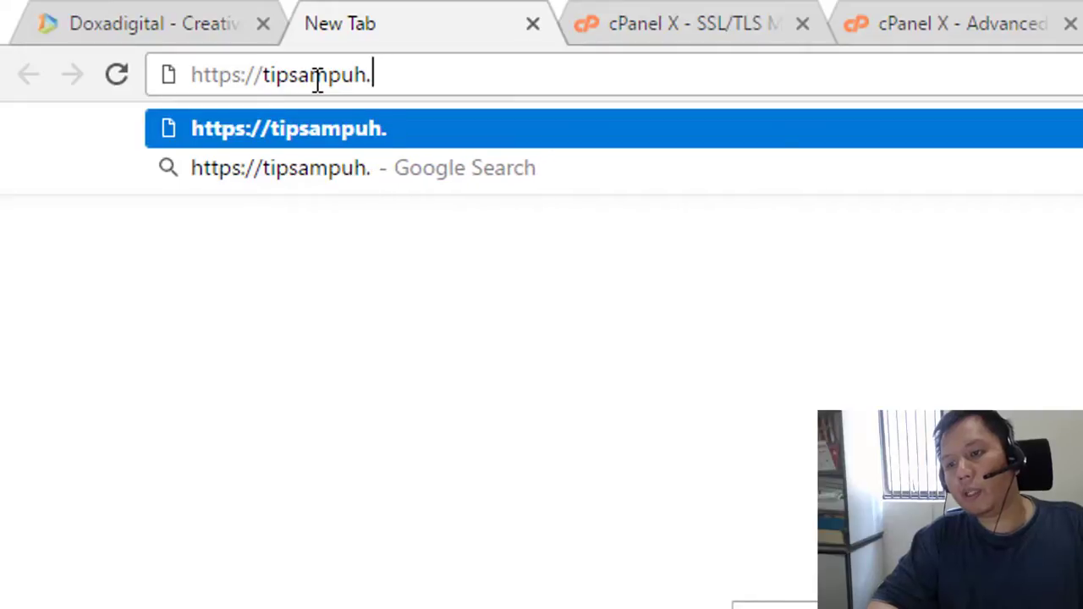
text(com)
key(Return)
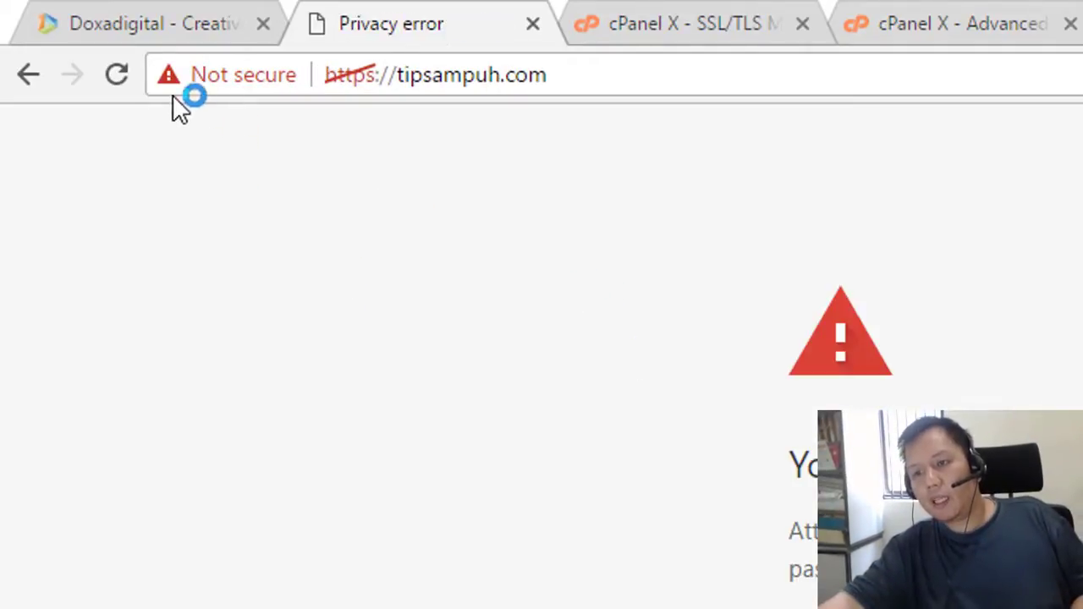
Step: Close the privacy error tab and return to the reloaded doxadigital.com homepage
click(532, 25)
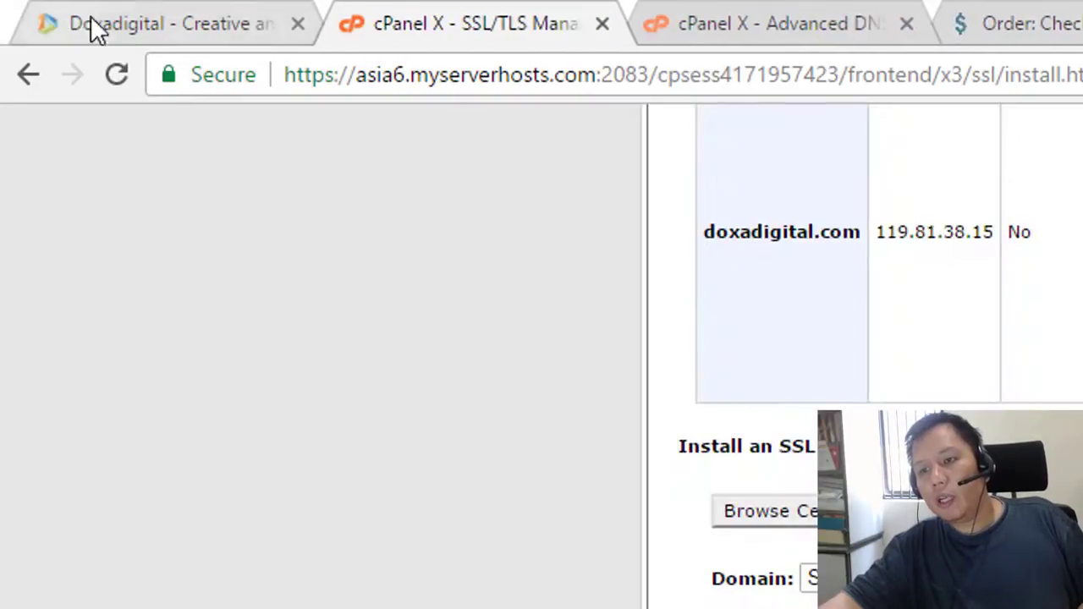
click(118, 24)
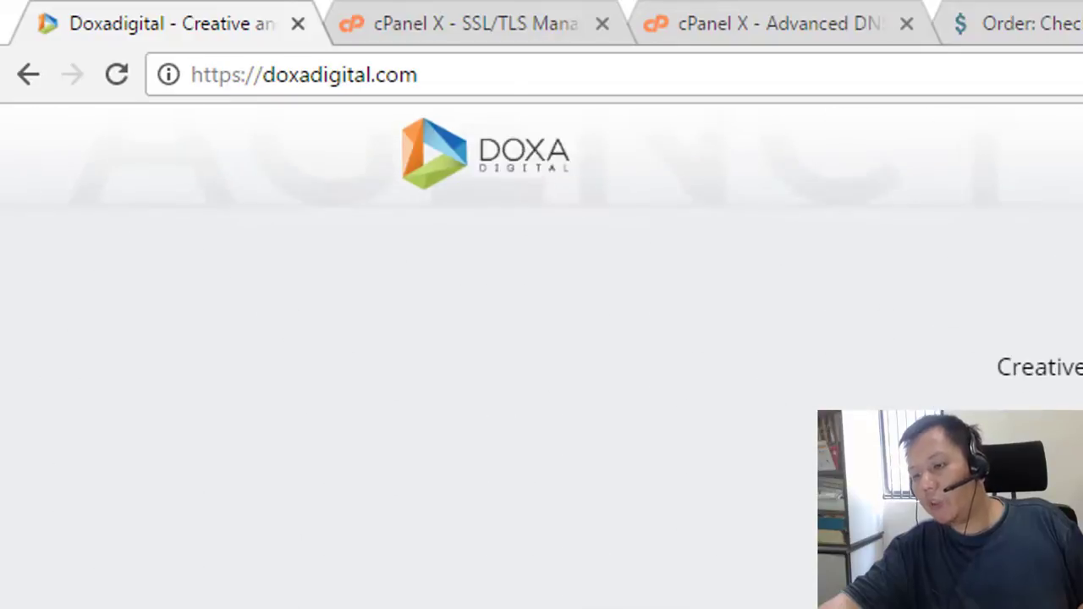
scroll(498, 517, down, 8)
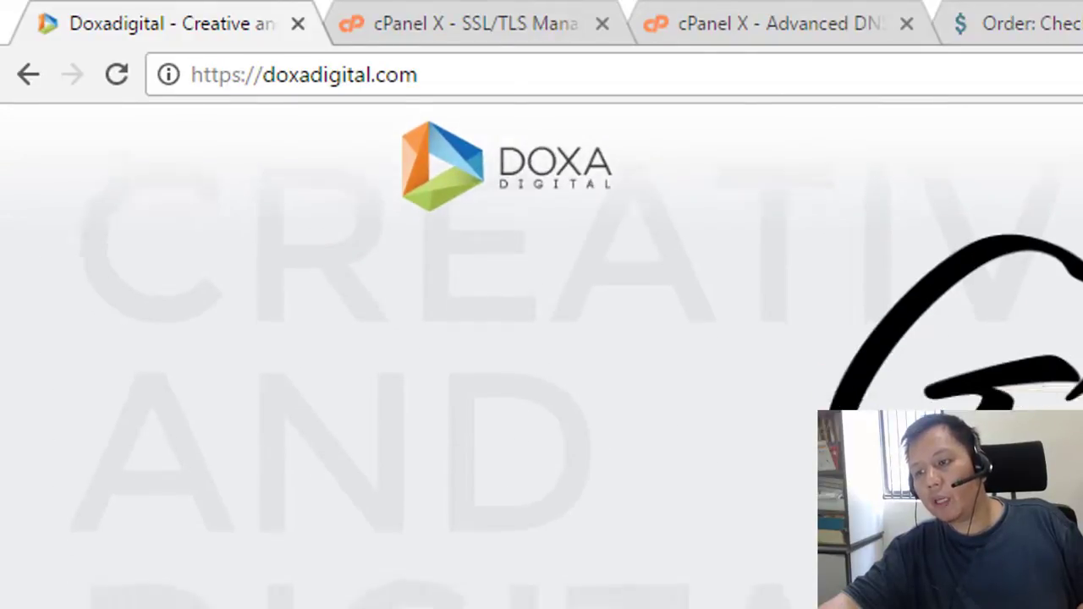
scroll(650, 534, down, 2)
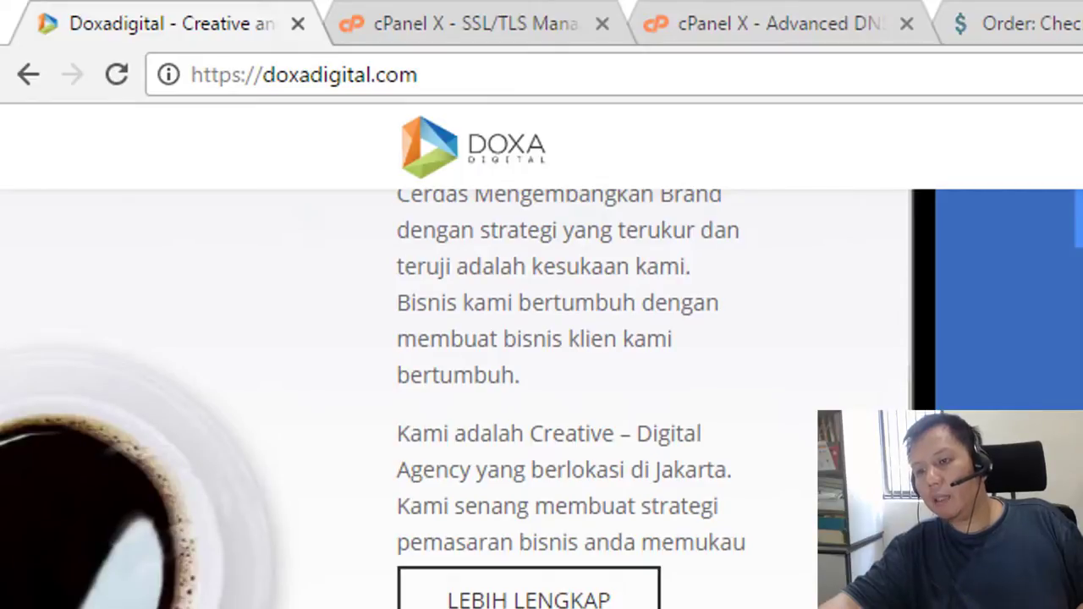
key(ctrl+u)
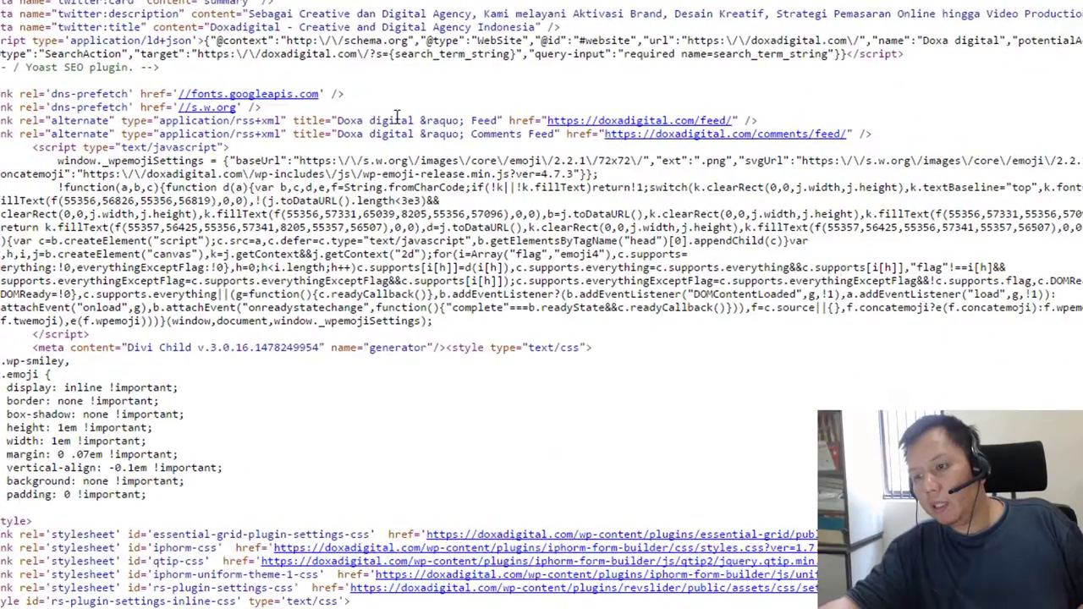
scroll(338, 174, down, 6)
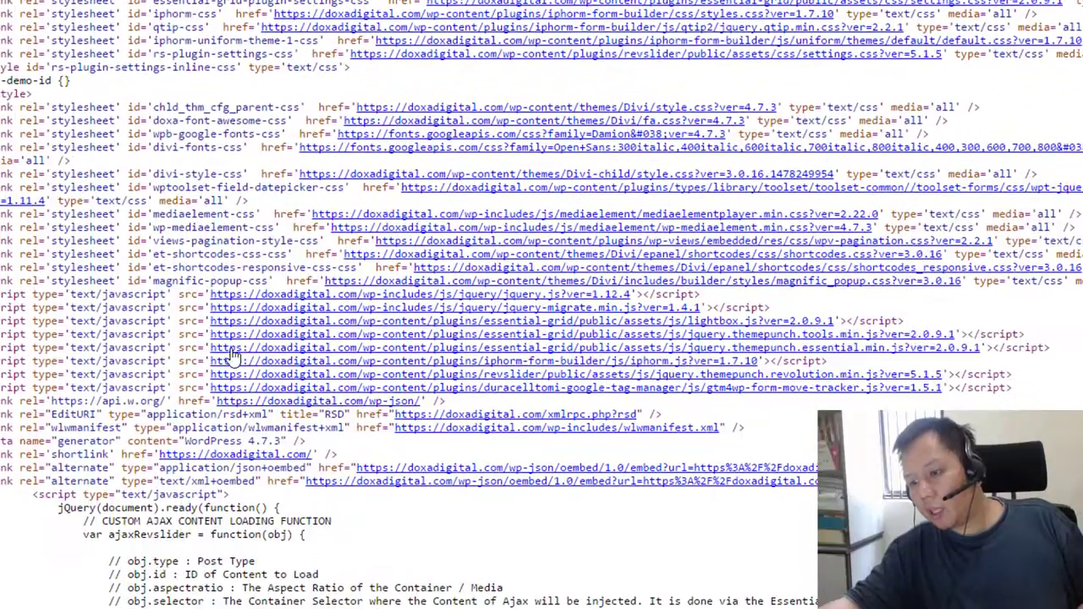
scroll(245, 356, down, 10)
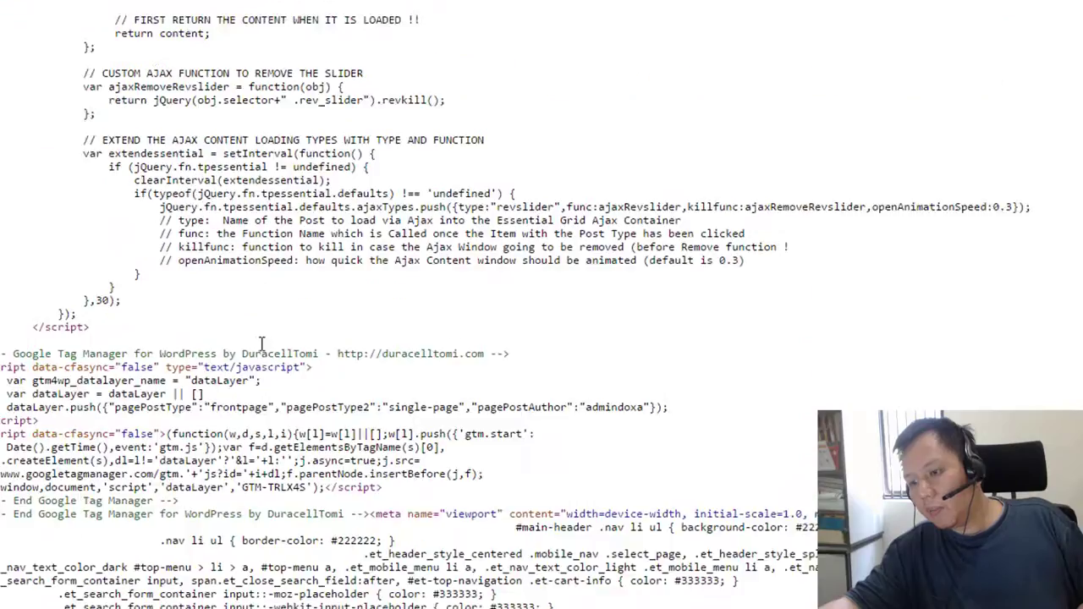
scroll(263, 339, down, 15)
scroll(254, 254, up, 3)
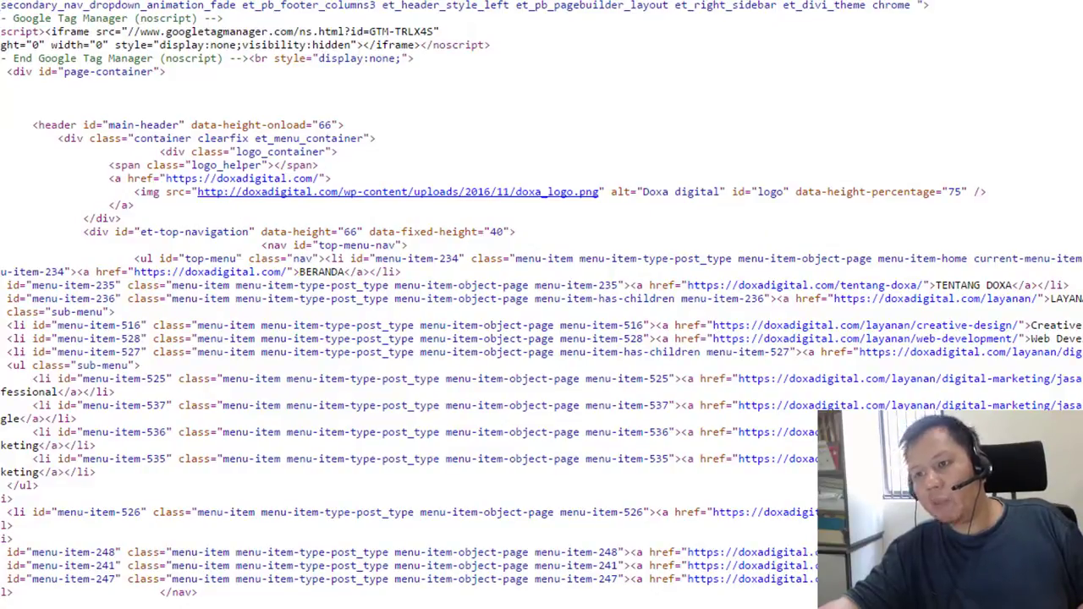
click(98, 8)
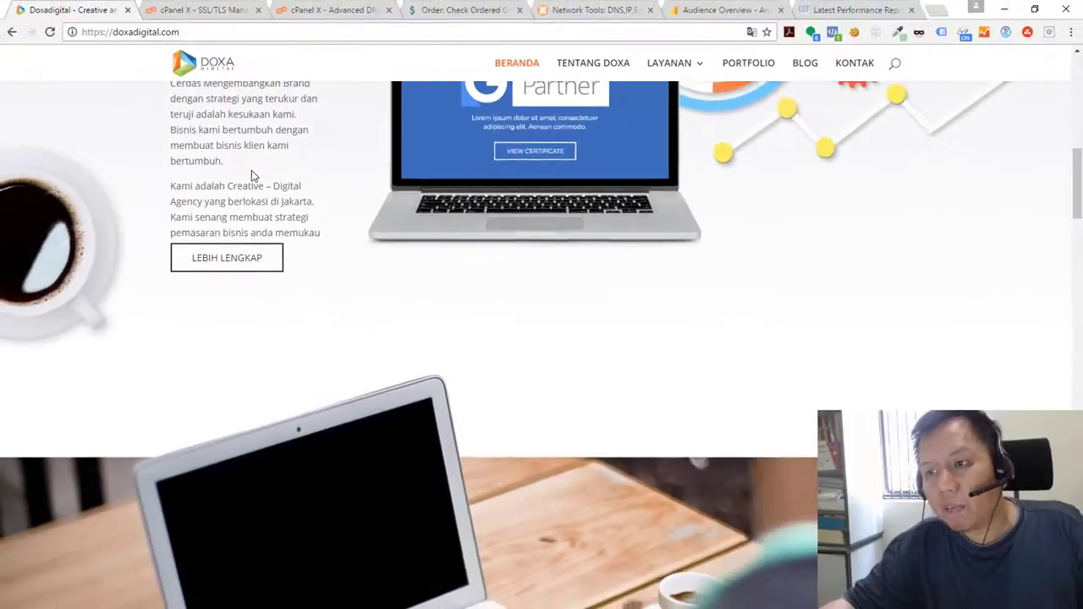
Step: Open /public_html/.htaccess with View/Edit in Notepad, dismissing the already-being-edited warning
click(195, 31)
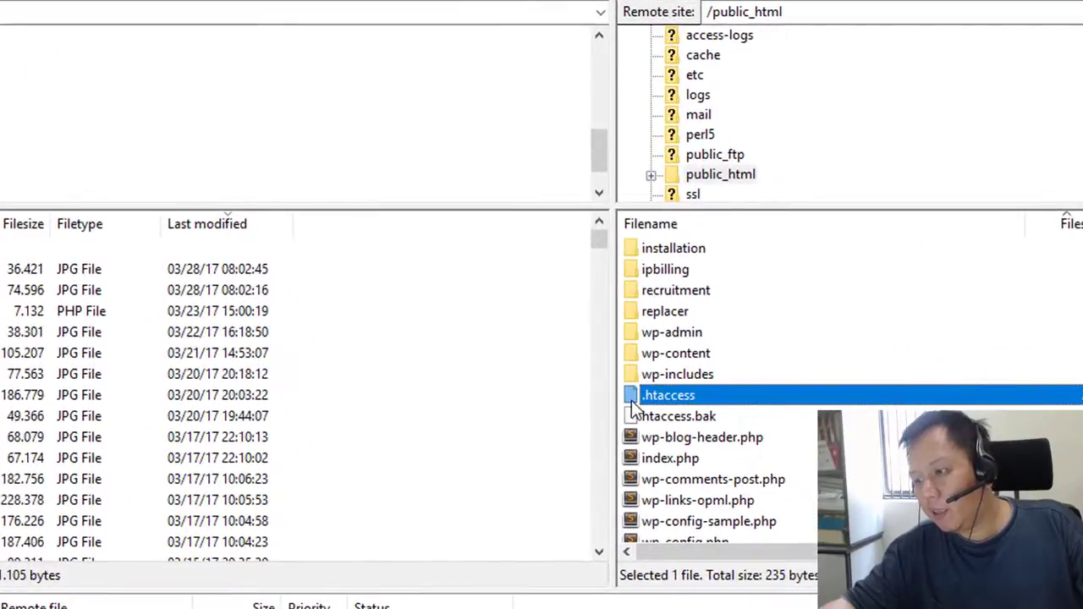
right_click(636, 397)
click(737, 462)
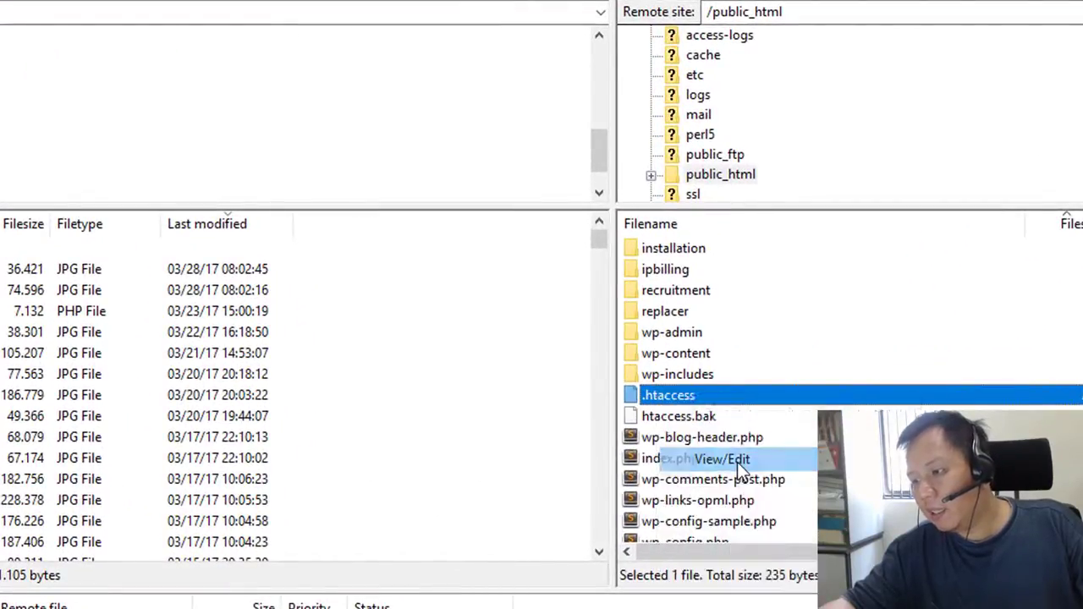
key(Return)
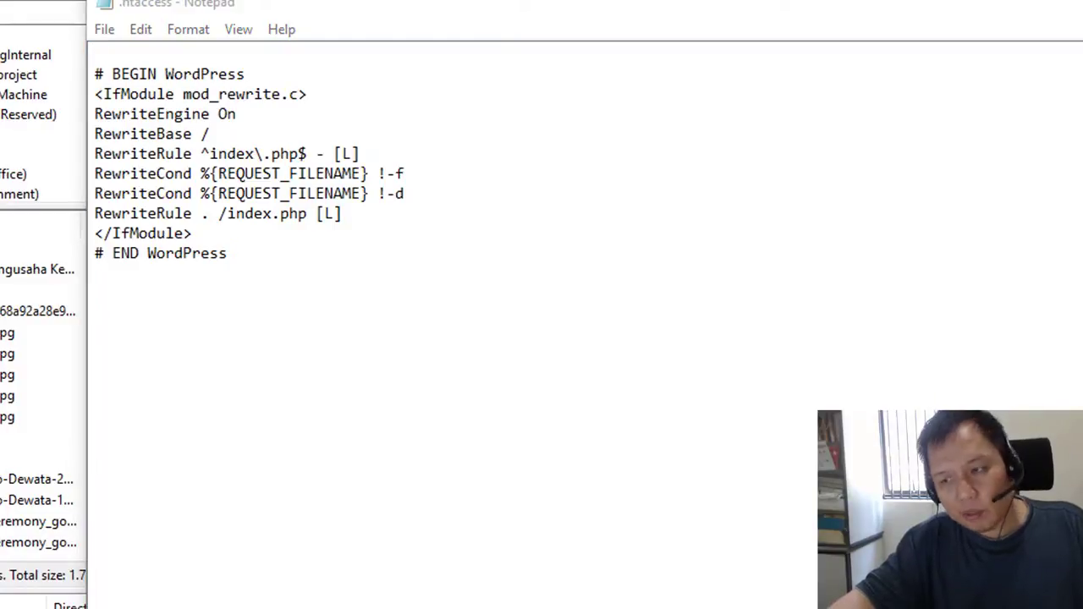
click(289, 116)
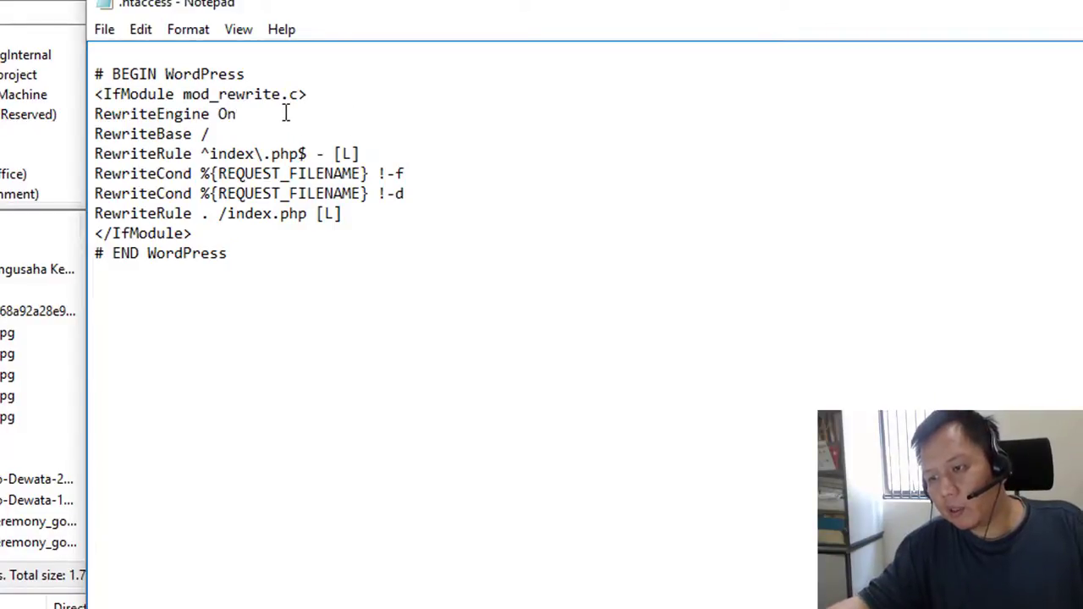
key(Return)
text(RewriteCond %{SERVER_PORT} 80 RewriteRule ^(.*)$ https://www.mysite.com/$1 [R,L])
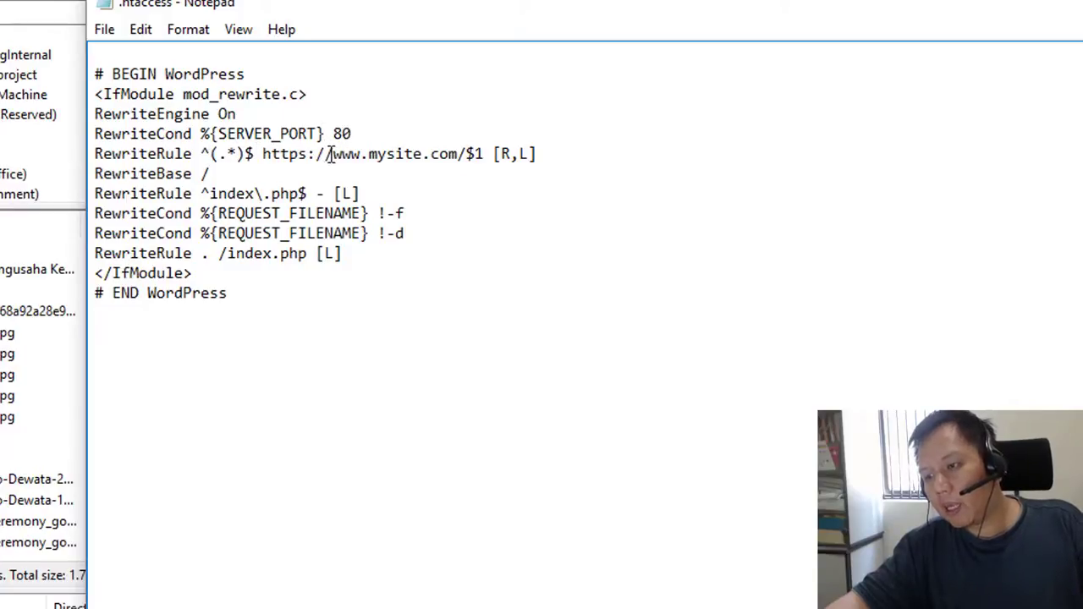
drag(331, 154, 433, 154)
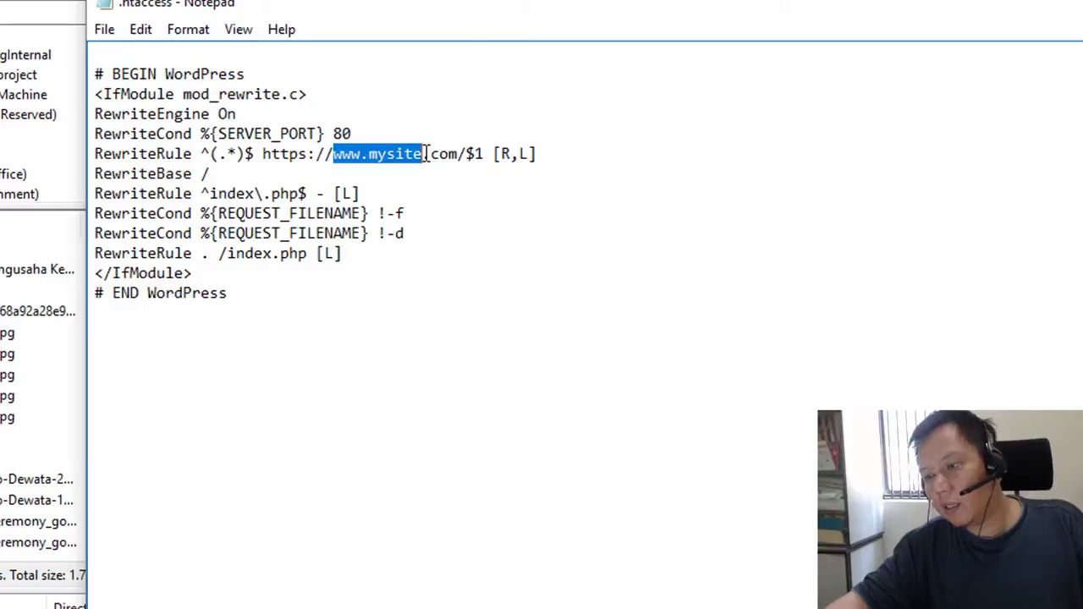
text(doxadigit)
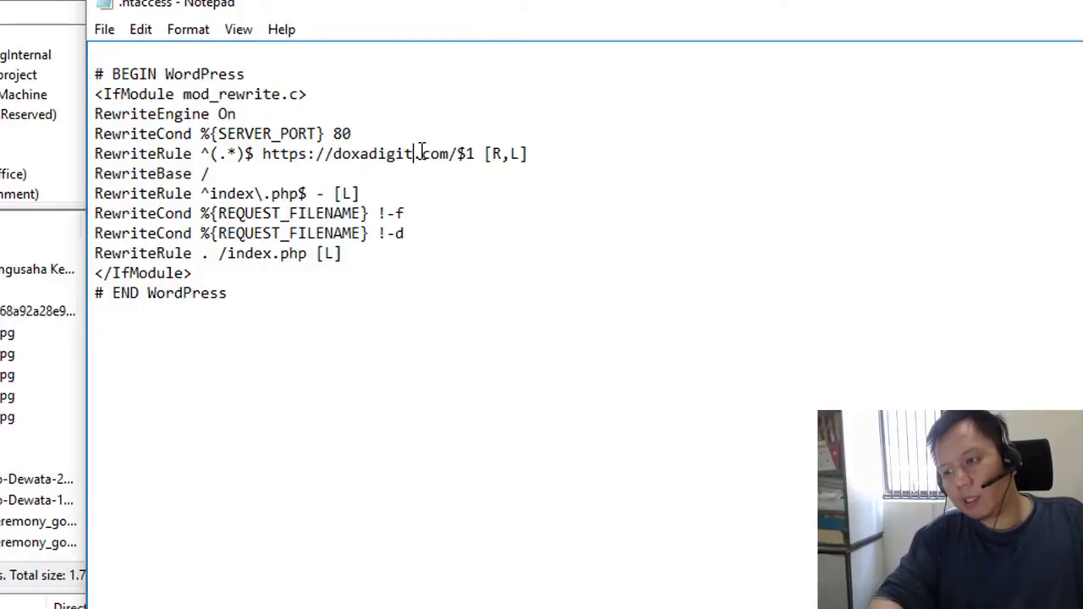
text(al)
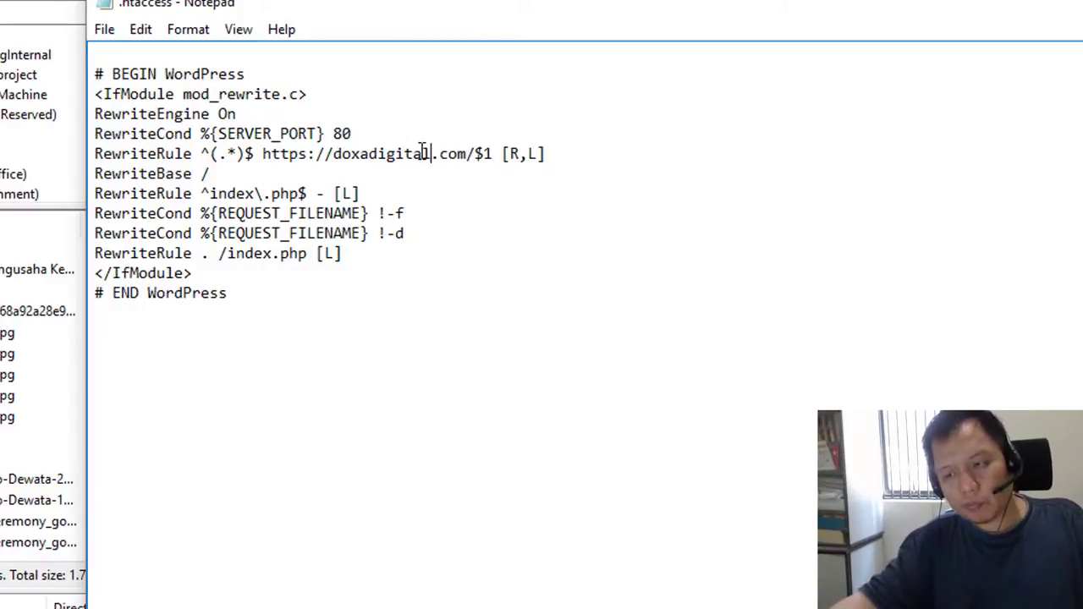
Step: Save the corrected .htaccess file and close Notepad
key(alt+f)
key(s)
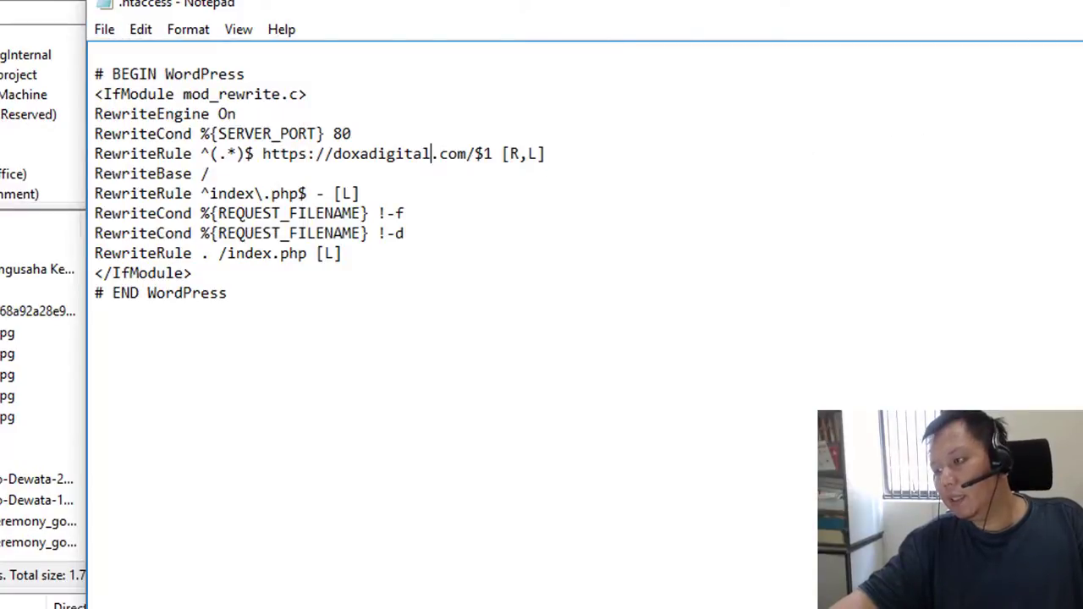
key(alt+F4)
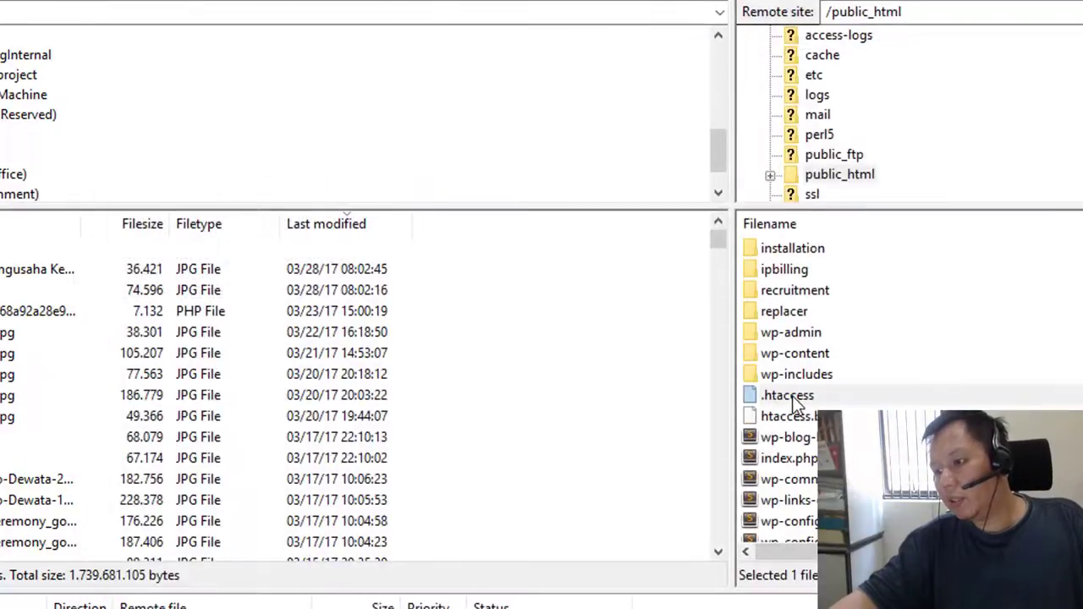
click(719, 355)
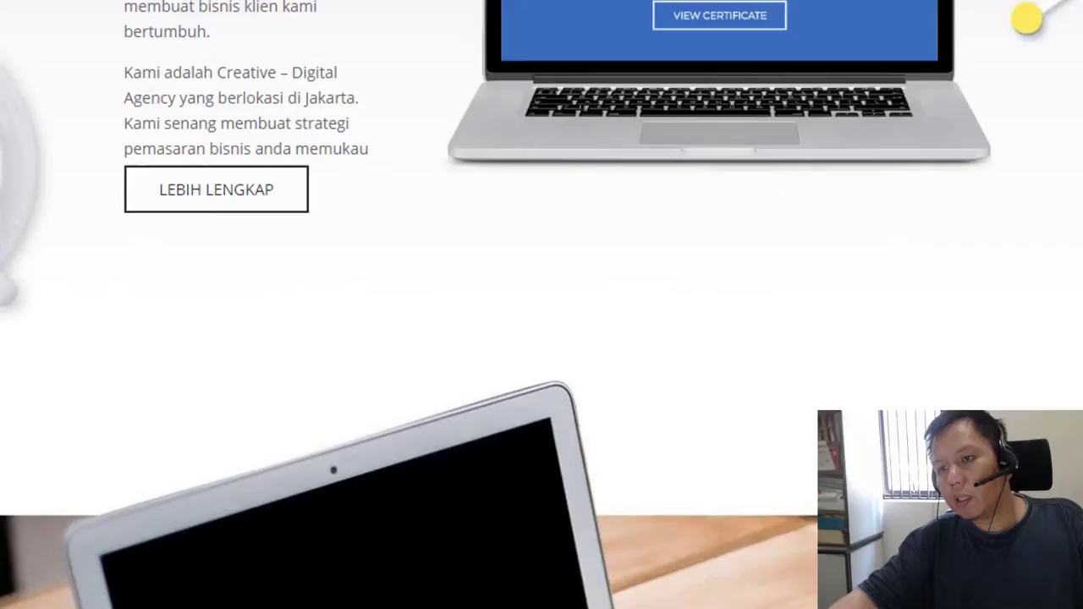
key(ctrl+l)
text(http://doxadigital.co)
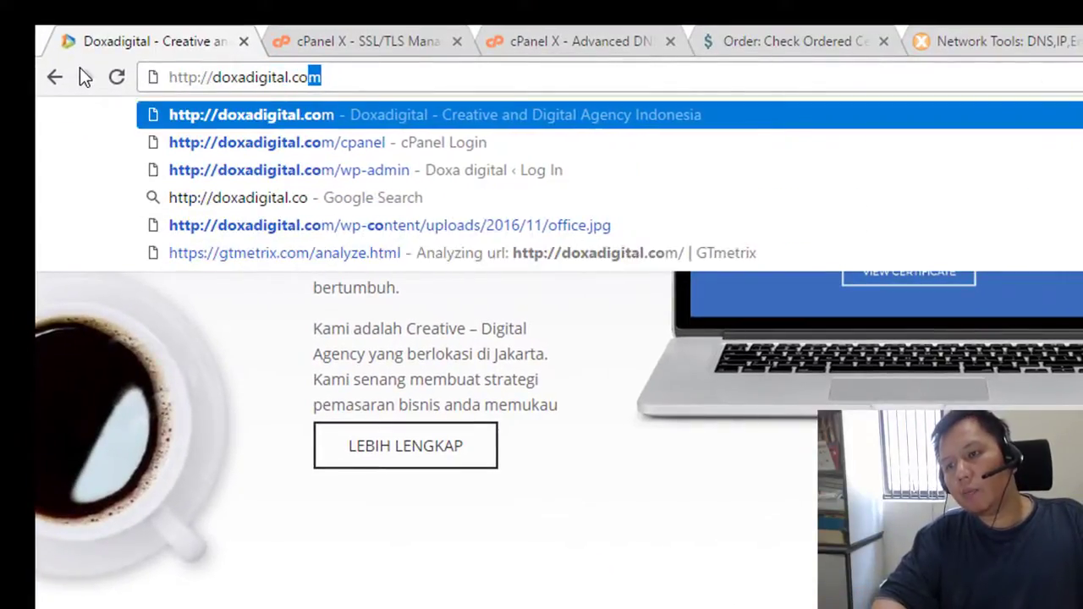
key(Return)
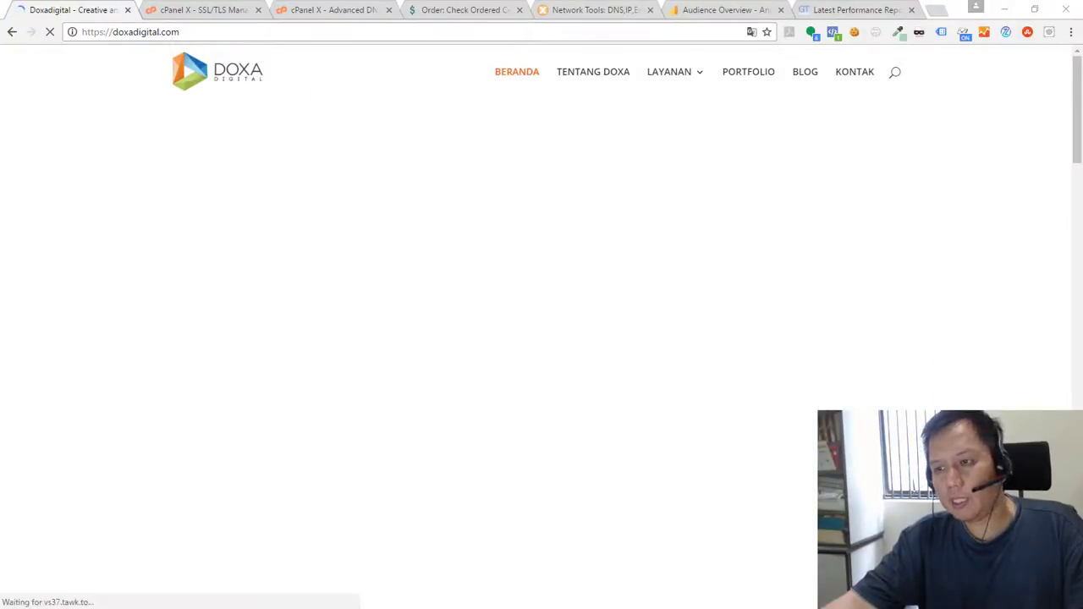
click(198, 32)
click(204, 32)
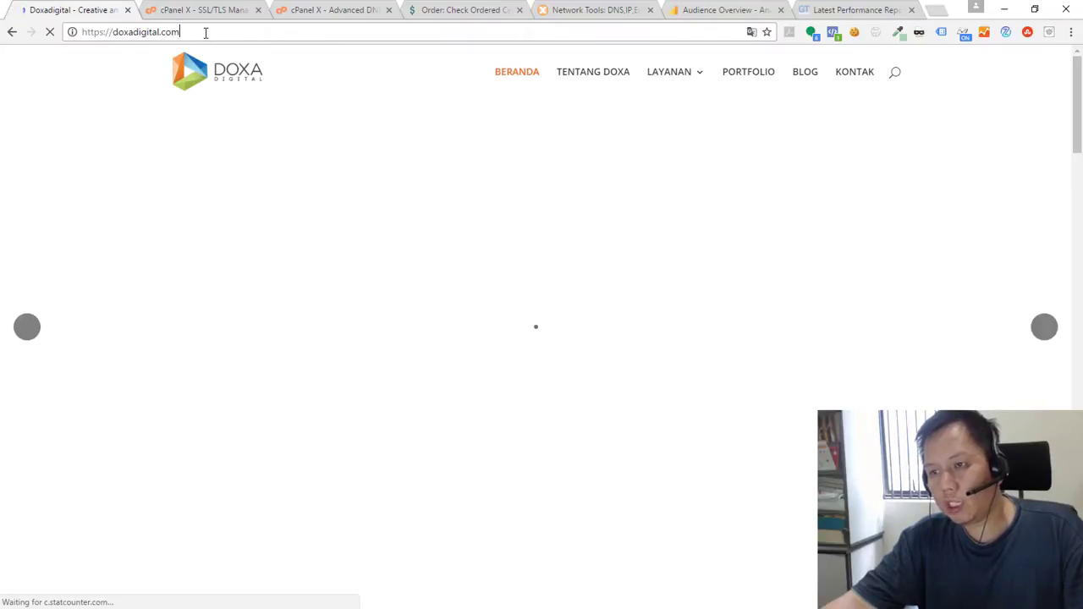
Step: Open doxadigital.com/wp-admin and log in with the admin username and password
text(/w)
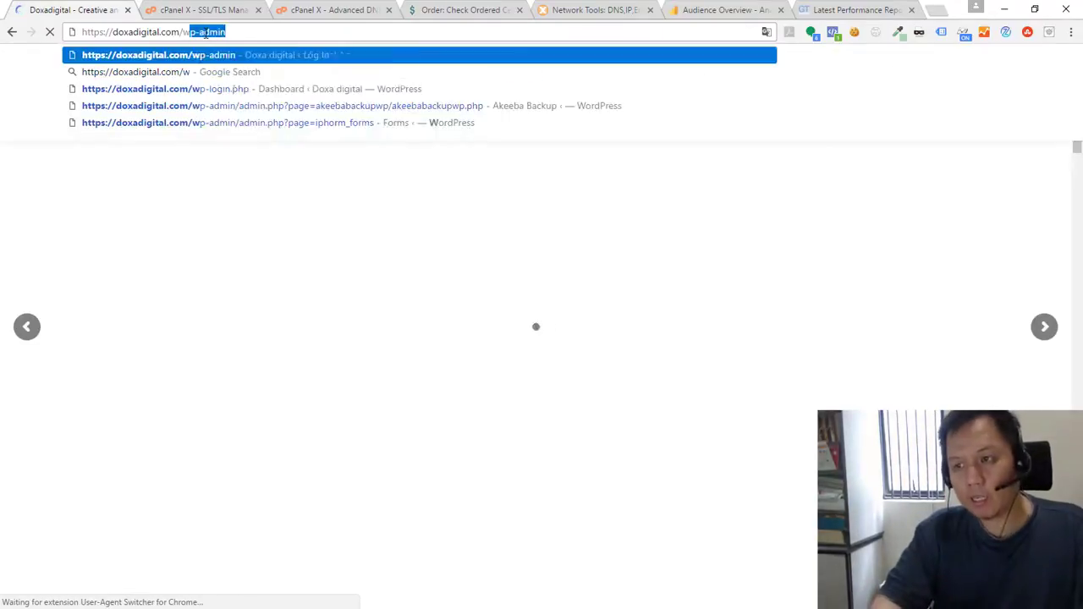
text(p-admin)
key(Return)
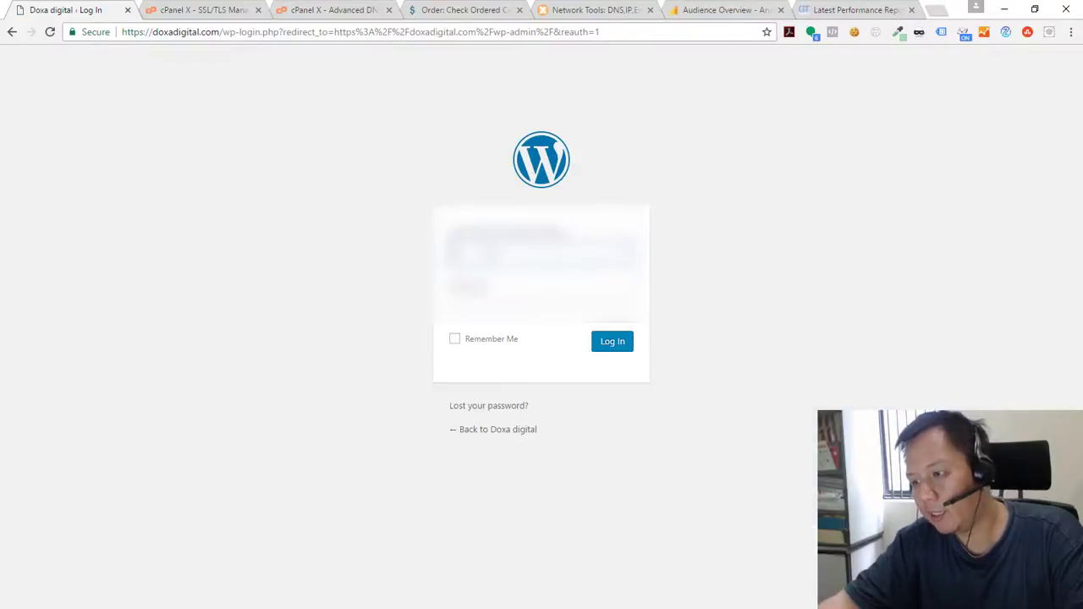
text(adminn)
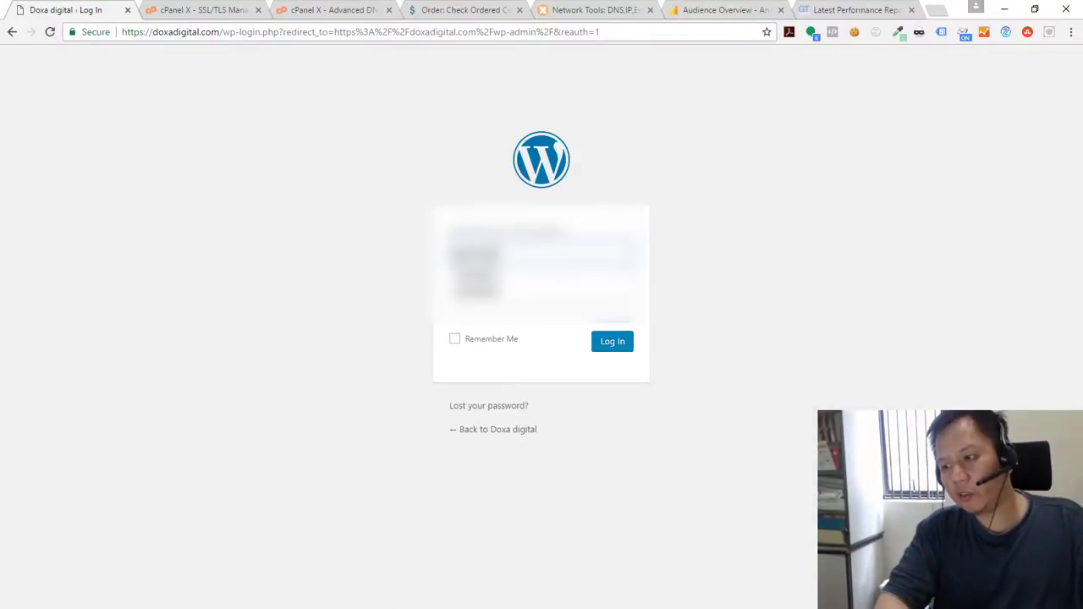
text(igital)
key(Tab)
text(••••••••••)
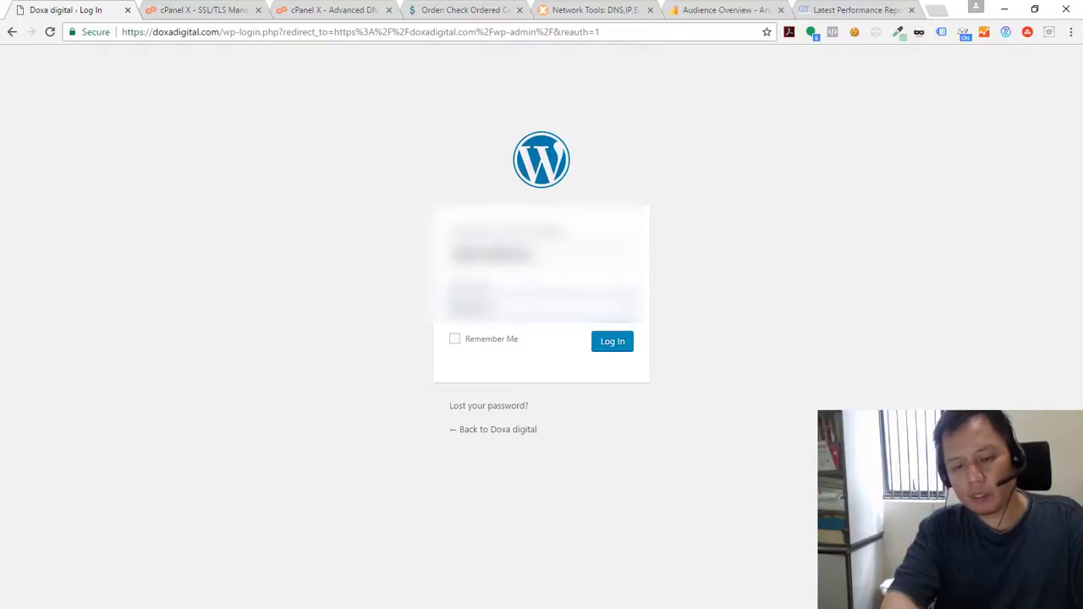
key(Return)
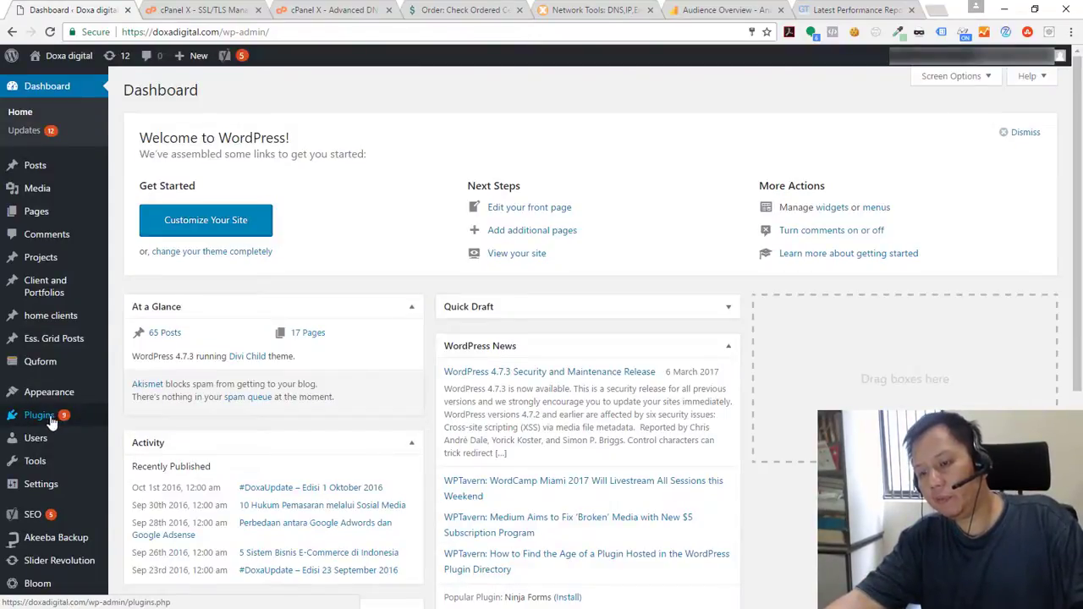
Step: Search the Add New plugins page for 'https'
mouse_move(51, 420)
click(142, 436)
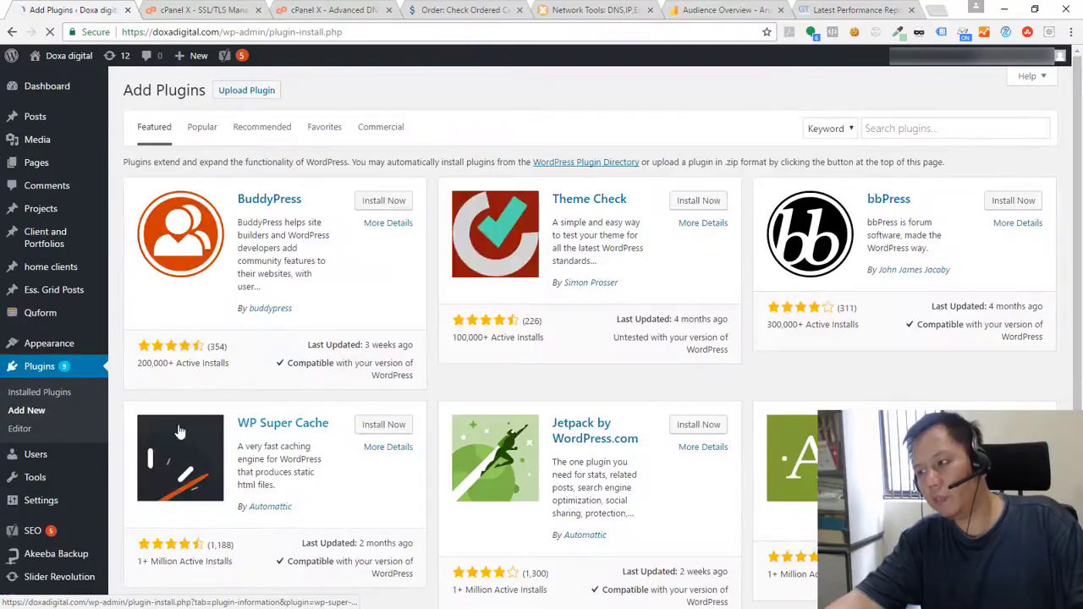
click(899, 127)
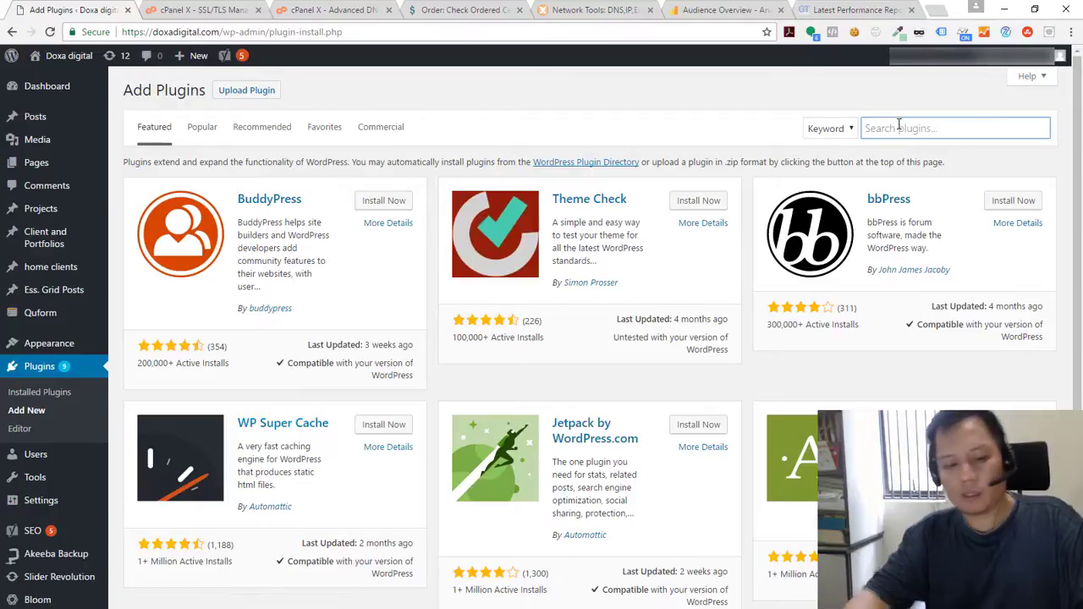
text(https)
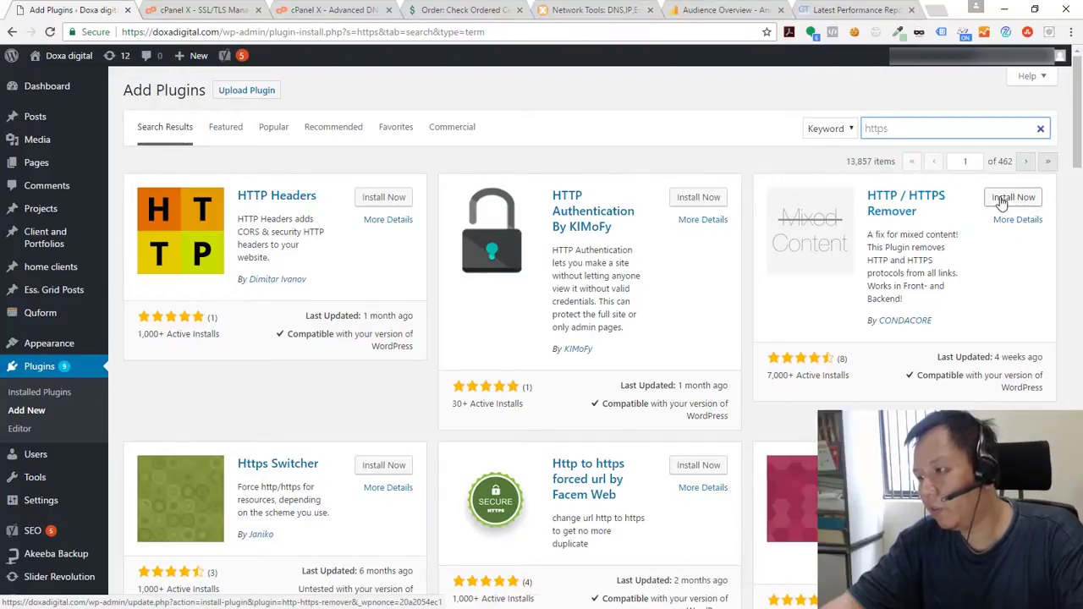
Step: Install and activate the HTTP / HTTPS Remover plugin
click(1004, 200)
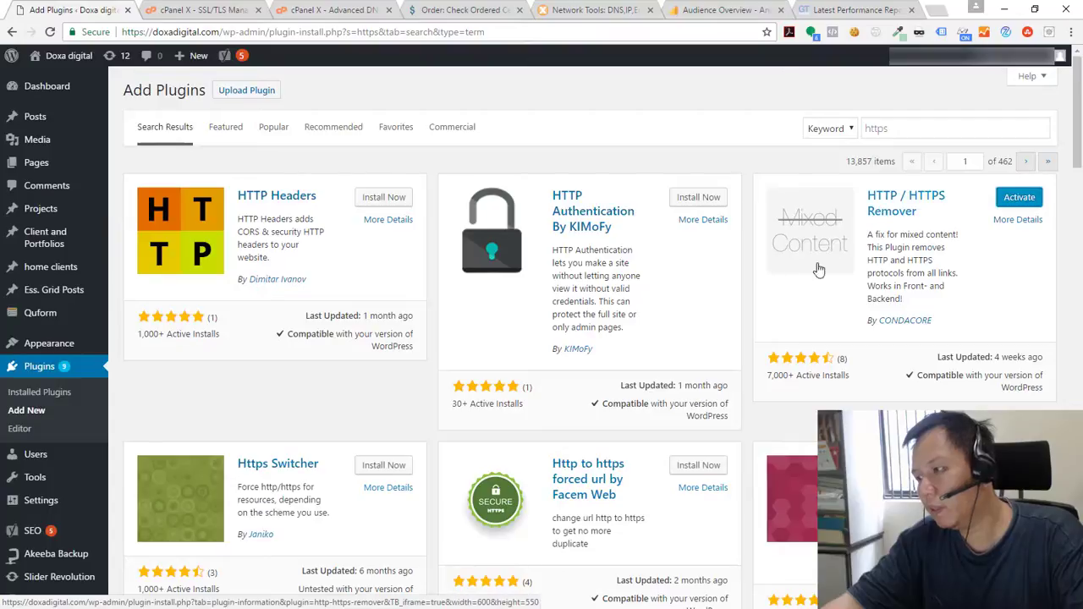
click(1015, 200)
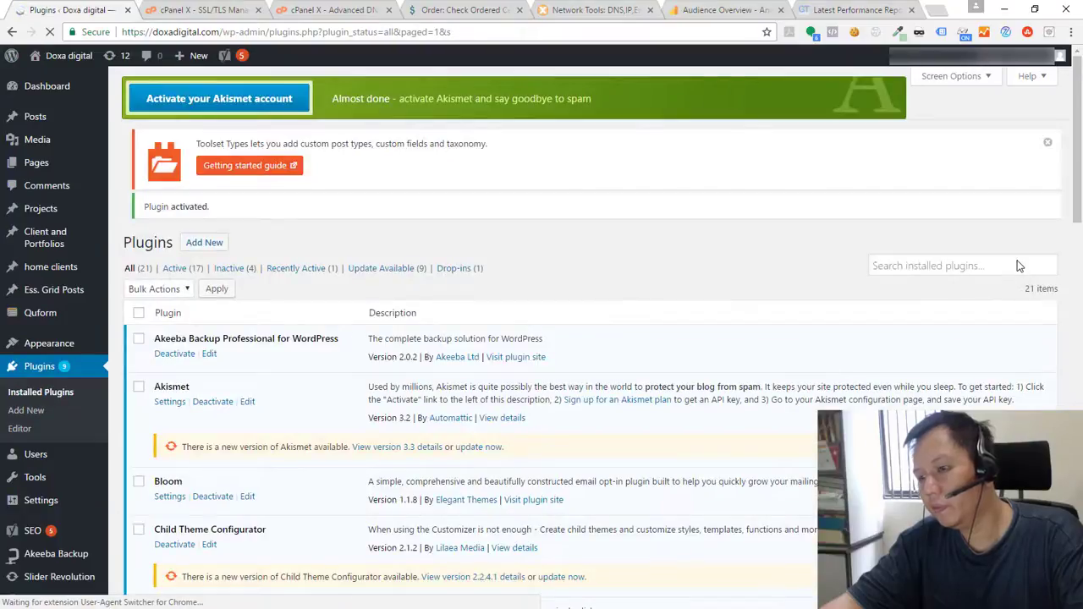
scroll(586, 267, down, 7)
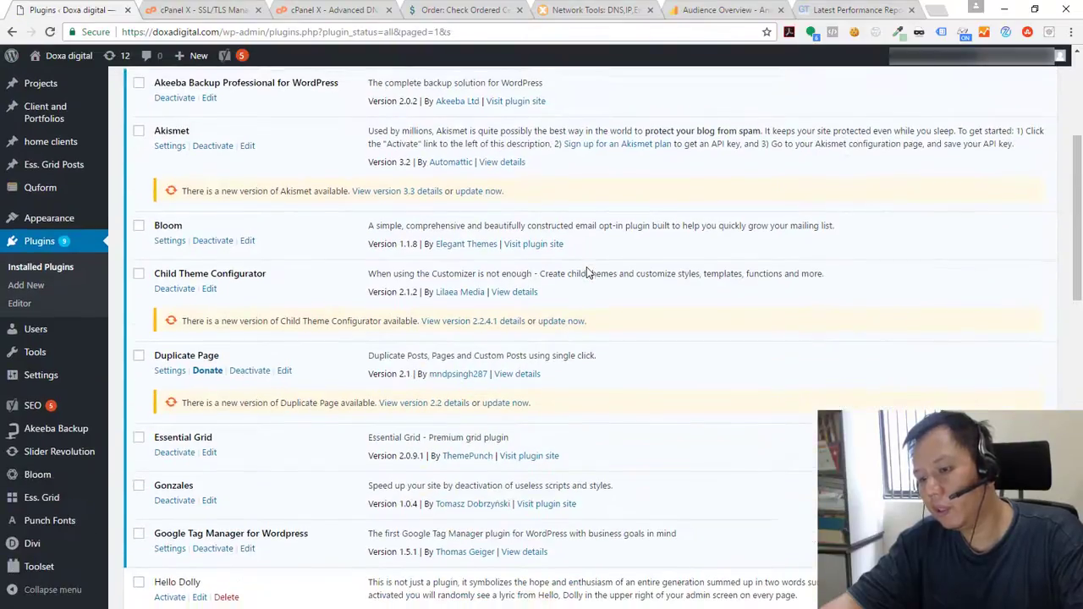
scroll(587, 266, down, 8)
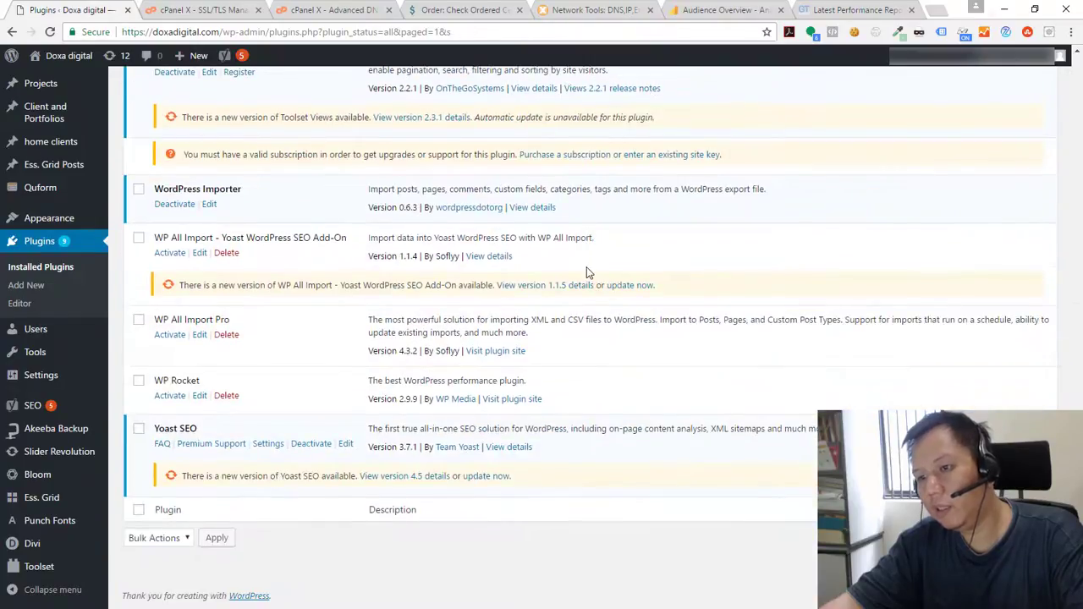
scroll(586, 266, up, 5)
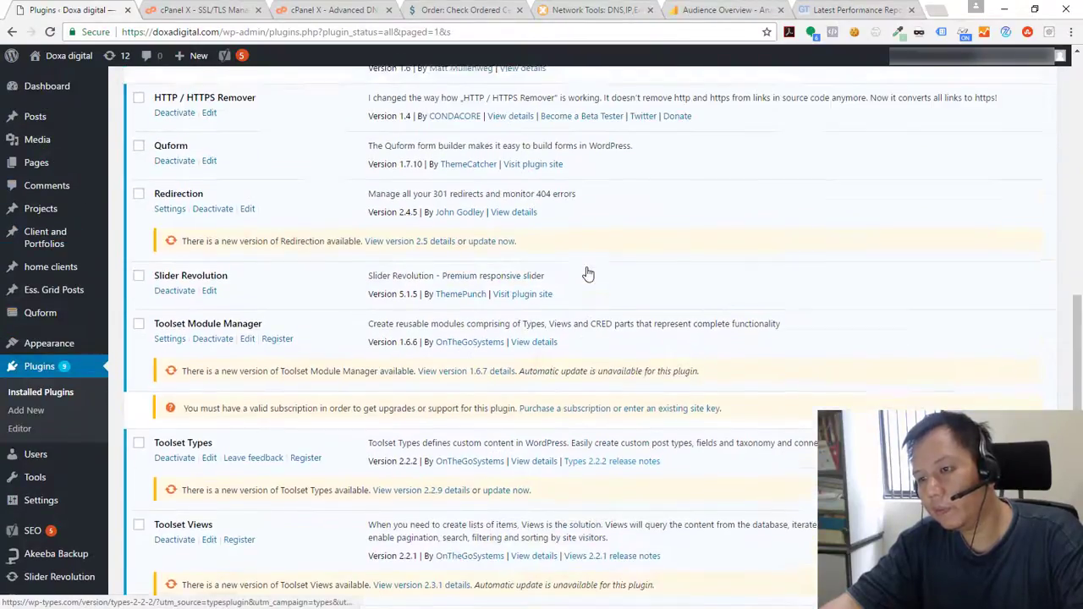
scroll(567, 275, up, 2)
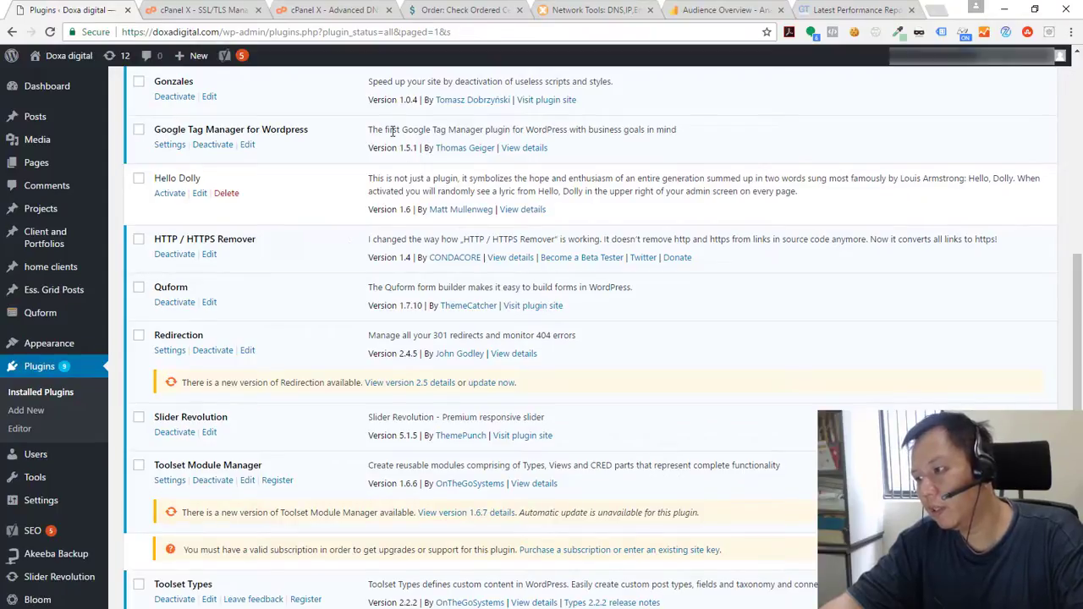
click(205, 9)
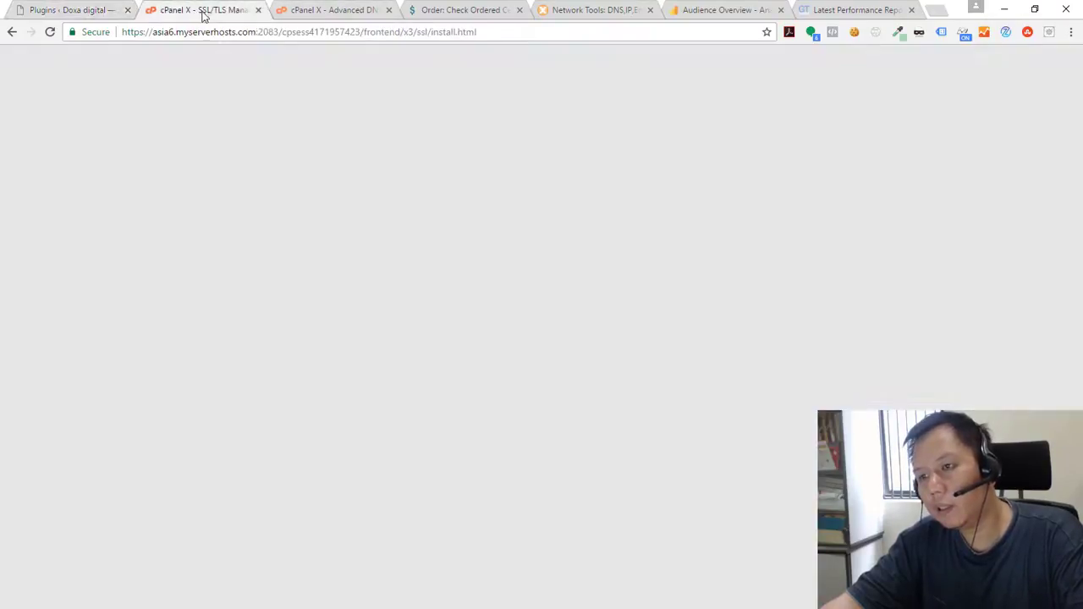
Step: Replace the cPanel tab's address with doxadigital.com and load the site over https
click(214, 32)
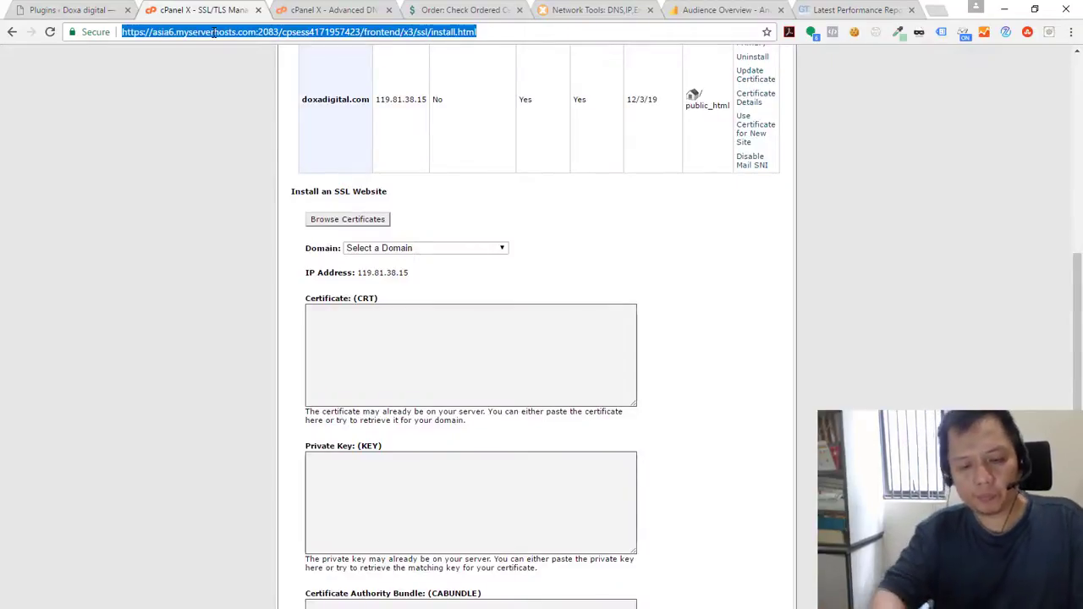
text(doxadigital.com)
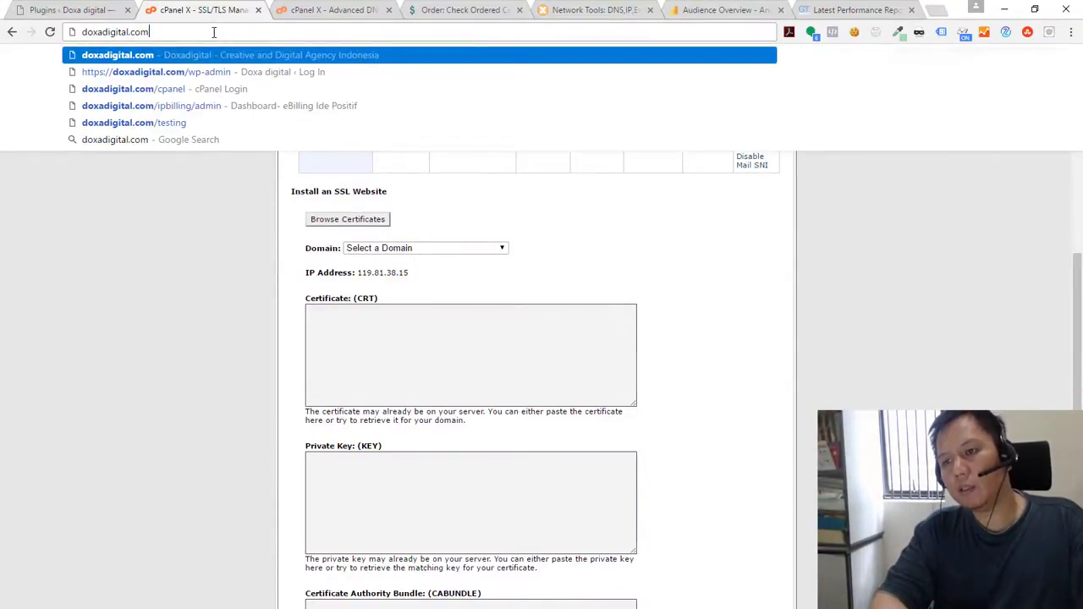
key(Return)
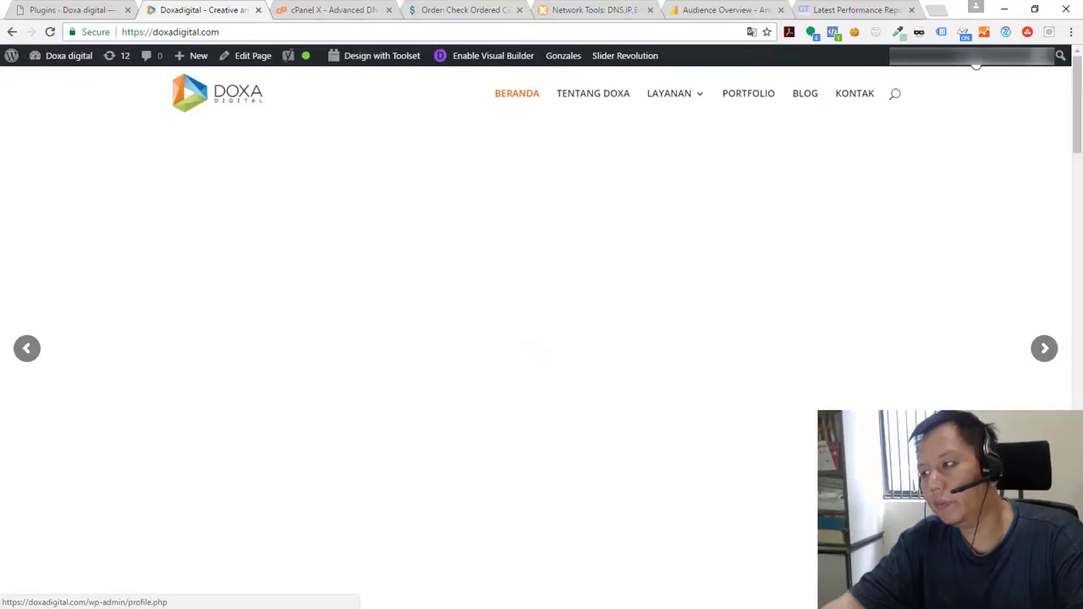
Step: Log out of WordPress, then view and close the Secure padlock details for doxadigital.com
click(978, 64)
mouse_move(978, 66)
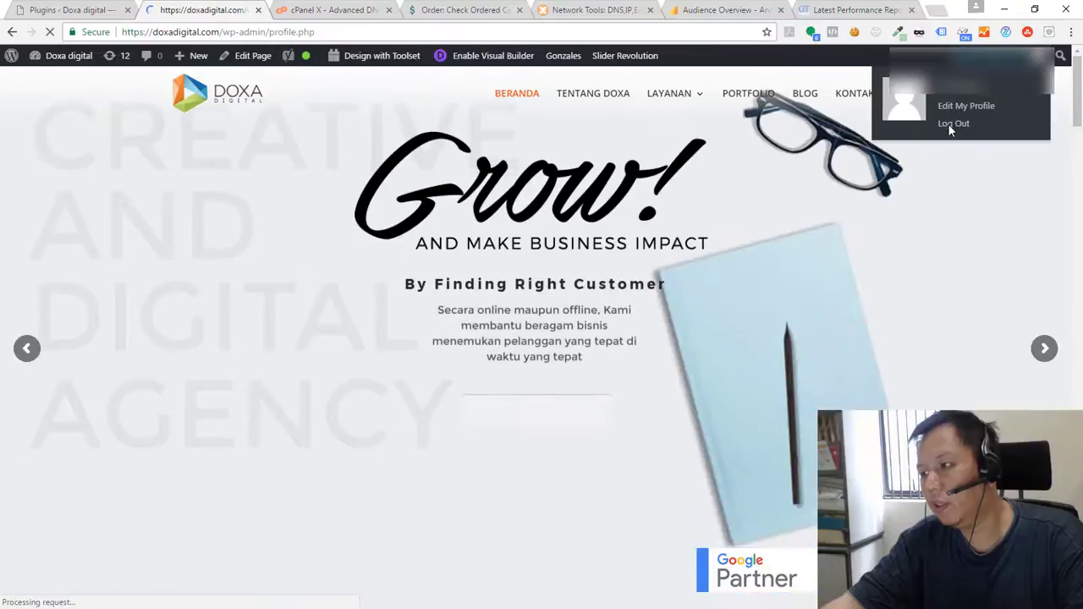
click(952, 124)
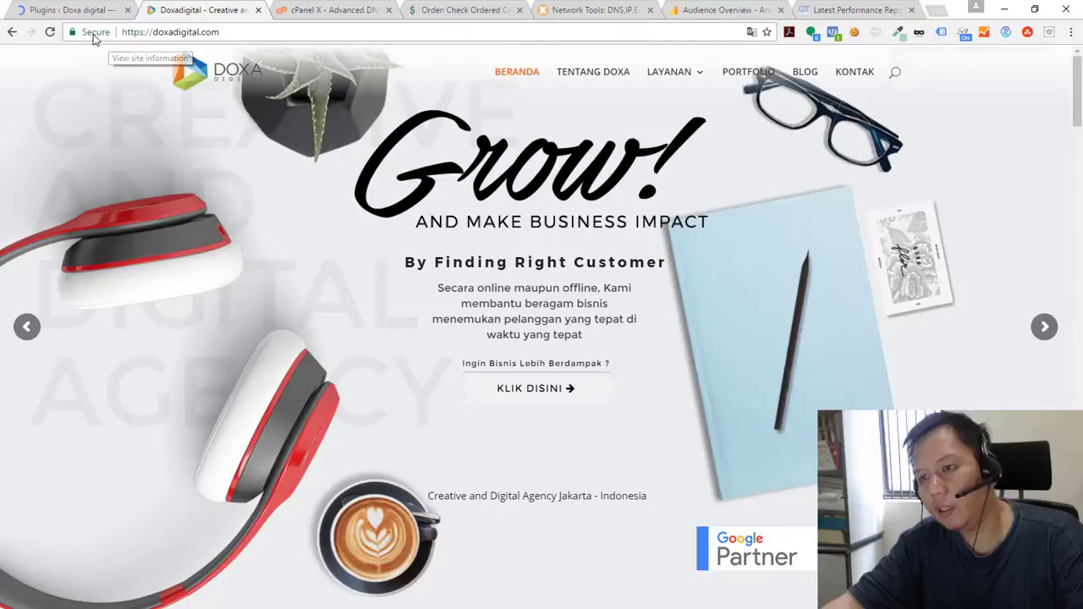
click(93, 36)
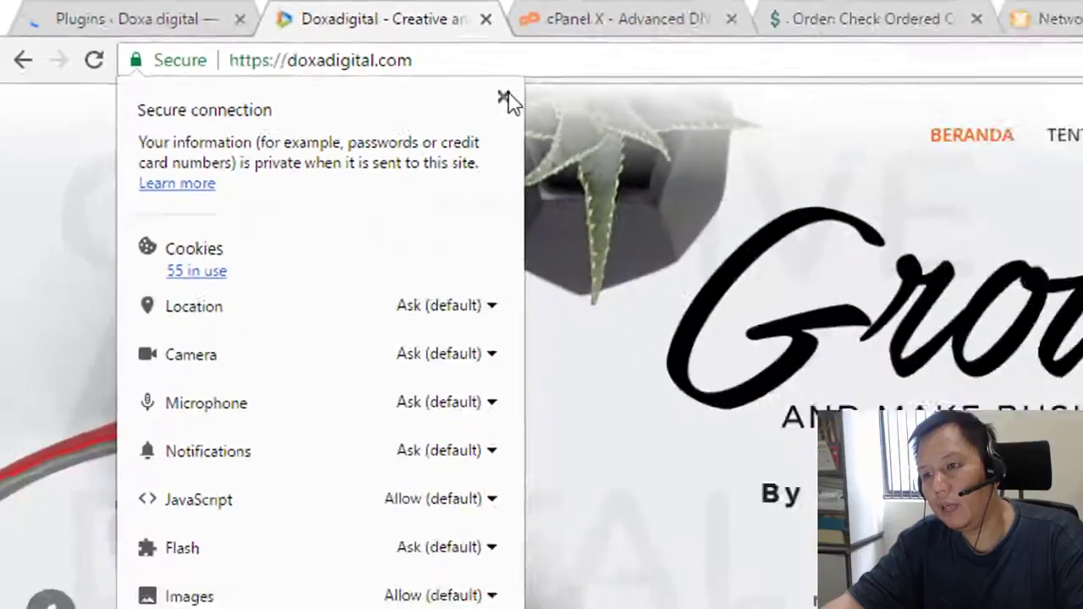
click(503, 98)
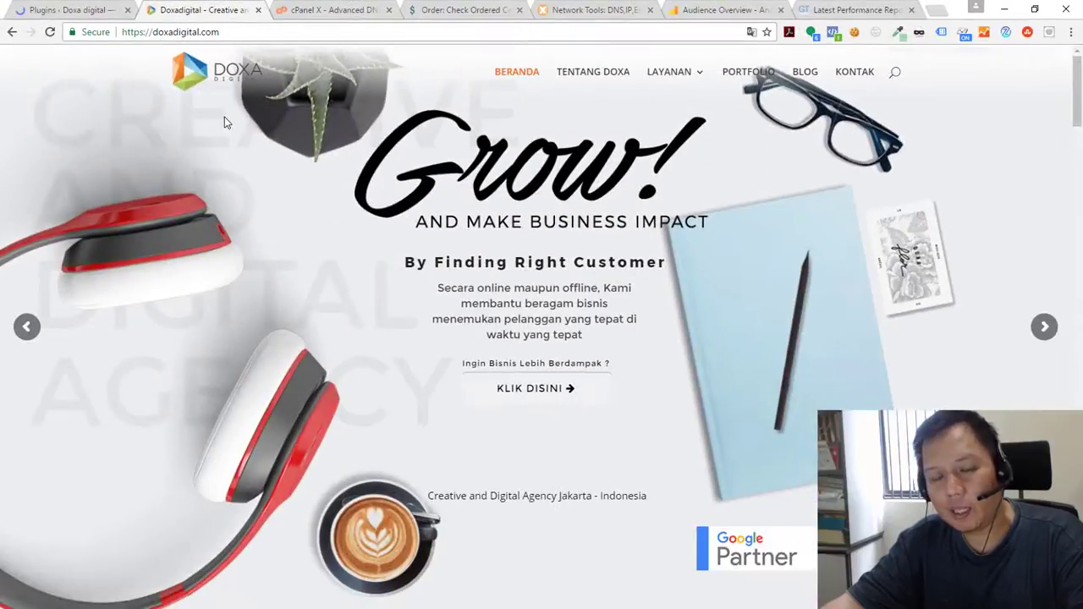